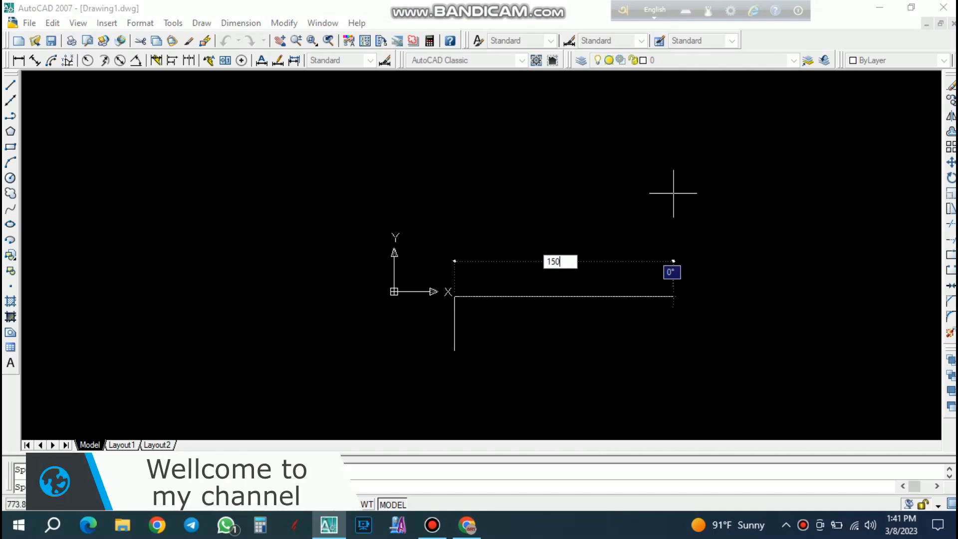
# Finish the square outline with 150-unit sides, closing it at the lower-left corner.
pyautogui.write('15')
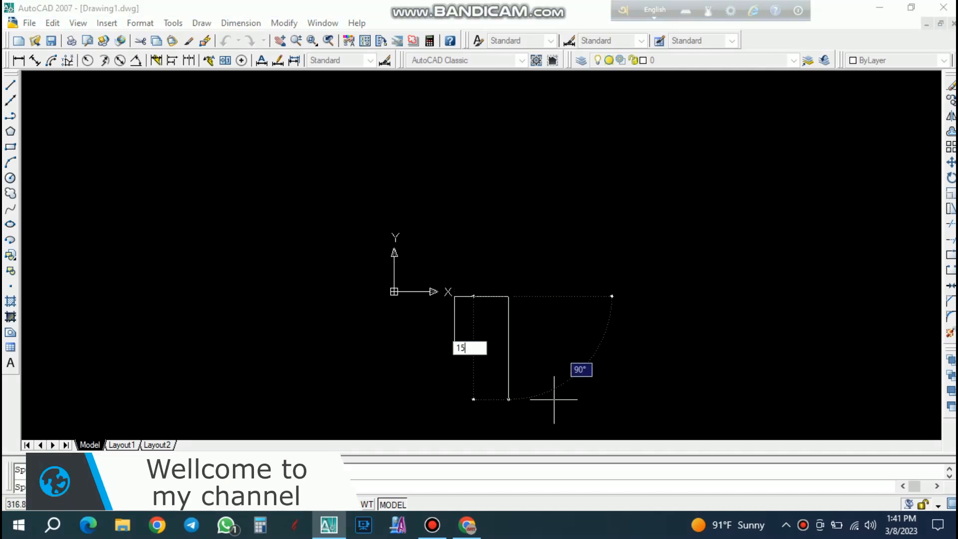
pyautogui.write('0')
pyautogui.press('Return')
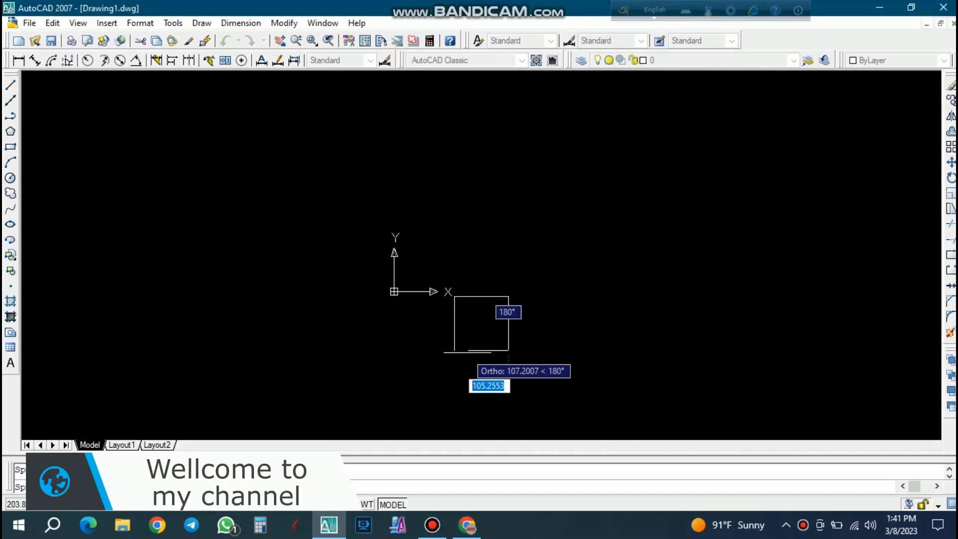
pyautogui.click(454, 350)
pyautogui.press('Escape')
pyautogui.press('Escape')
# Draw vertical and horizontal centre lines connecting the midpoints of the square's opposite sides.
pyautogui.scroll(3, 516, 363)
pyautogui.scroll(1, 425, 271)
pyautogui.click(10, 85)
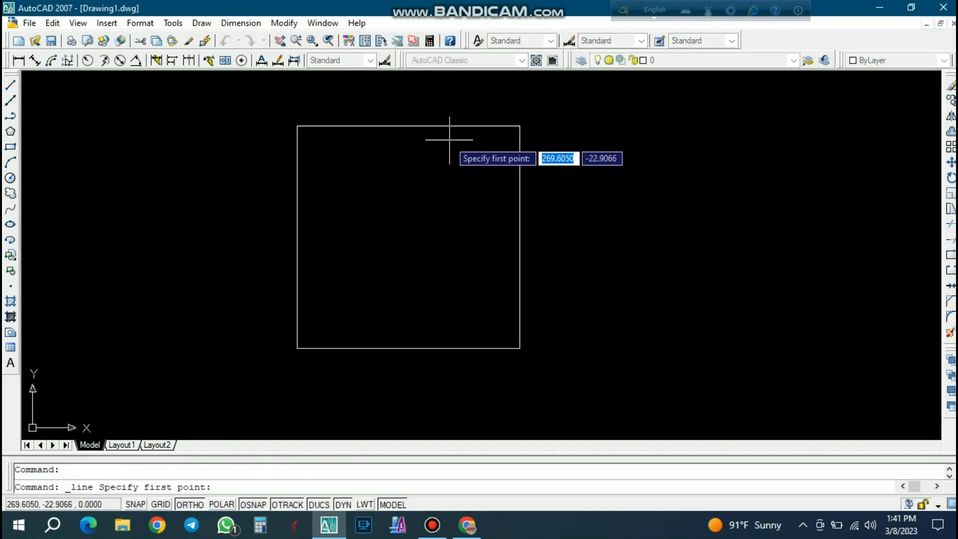
pyautogui.click(408, 126)
pyautogui.click(408, 349)
pyautogui.press('Escape')
pyautogui.press('space')
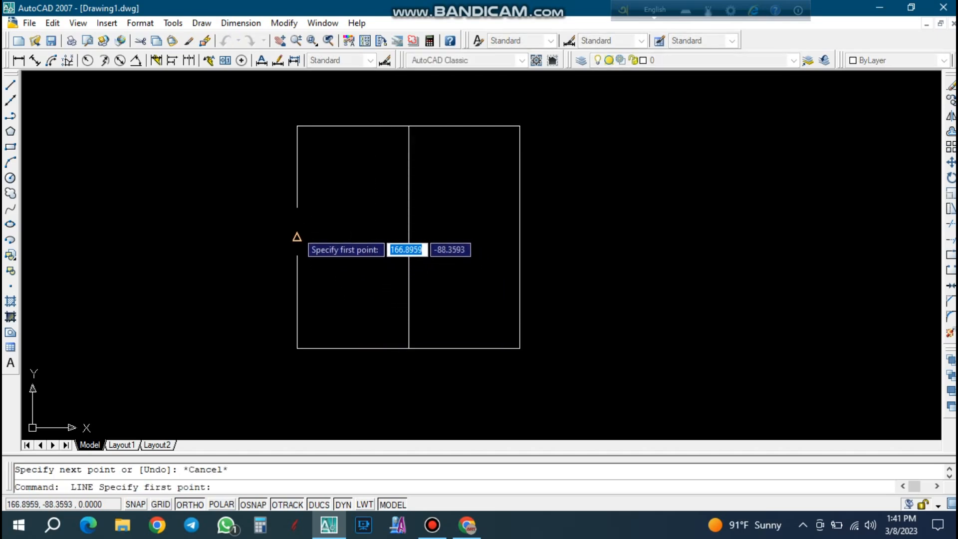
pyautogui.click(297, 237)
pyautogui.click(519, 237)
pyautogui.press('Escape')
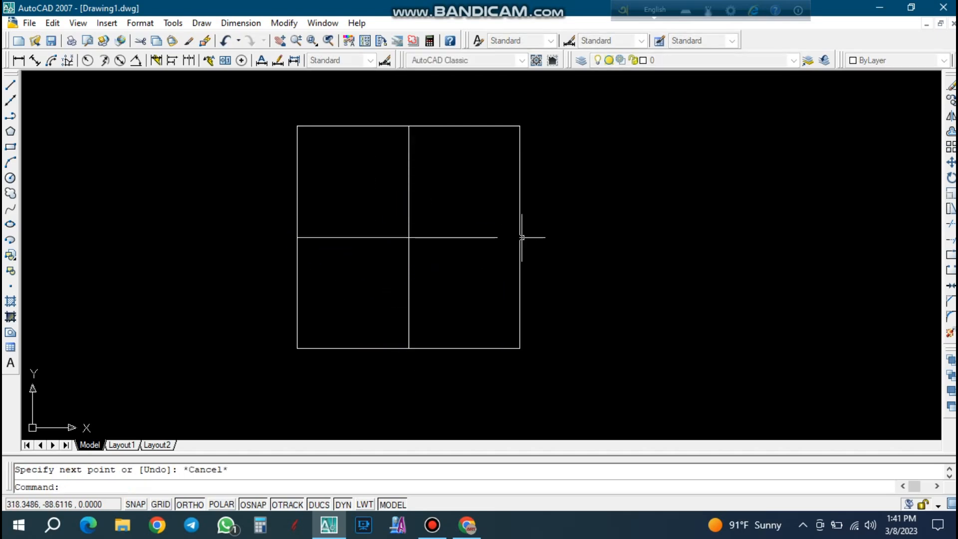
# Draw a circle with a radius of about 8.25 centred where the two centre lines cross.
pyautogui.click(10, 178)
pyautogui.scroll(3, 438, 252)
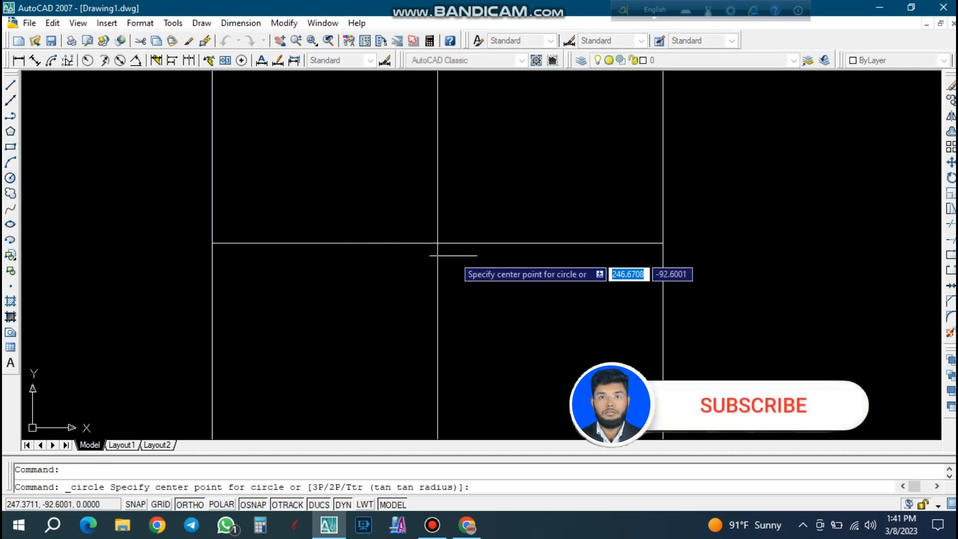
pyautogui.click(439, 241)
pyautogui.scroll(3, 438, 222)
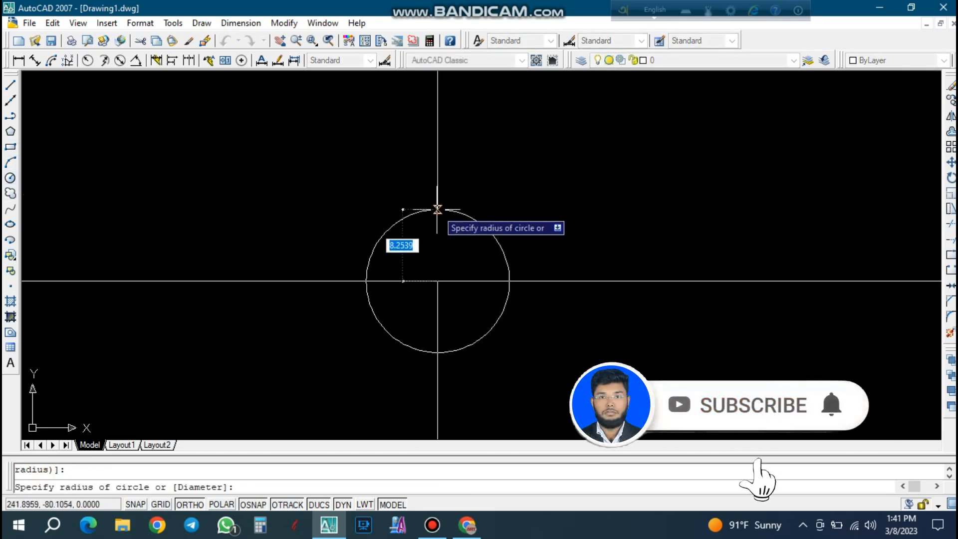
pyautogui.click(438, 209)
pyautogui.press('Escape')
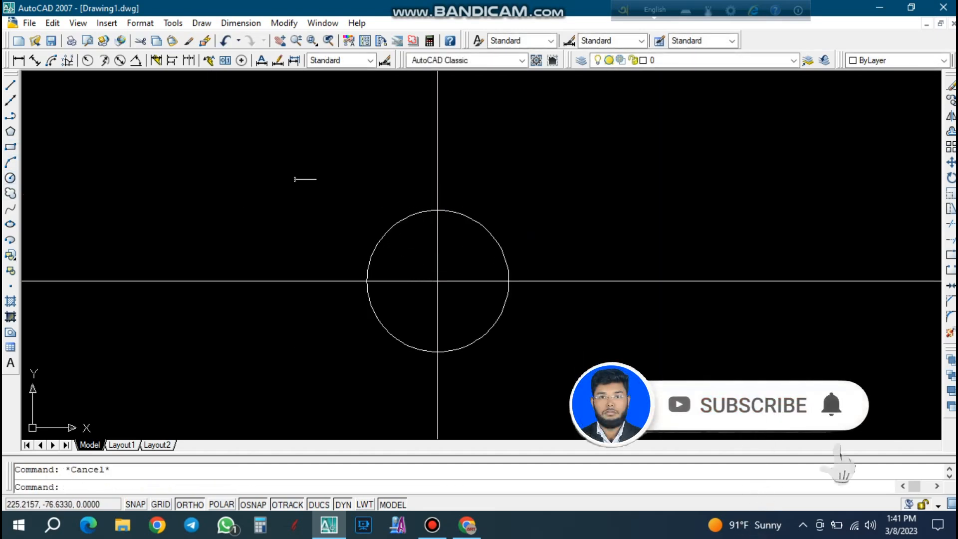
# With Ortho off, draw a three-point arc from the vertical centre line above the circle, bulging left, to the circle's upper-left edge.
pyautogui.click(10, 162)
pyautogui.click(438, 110)
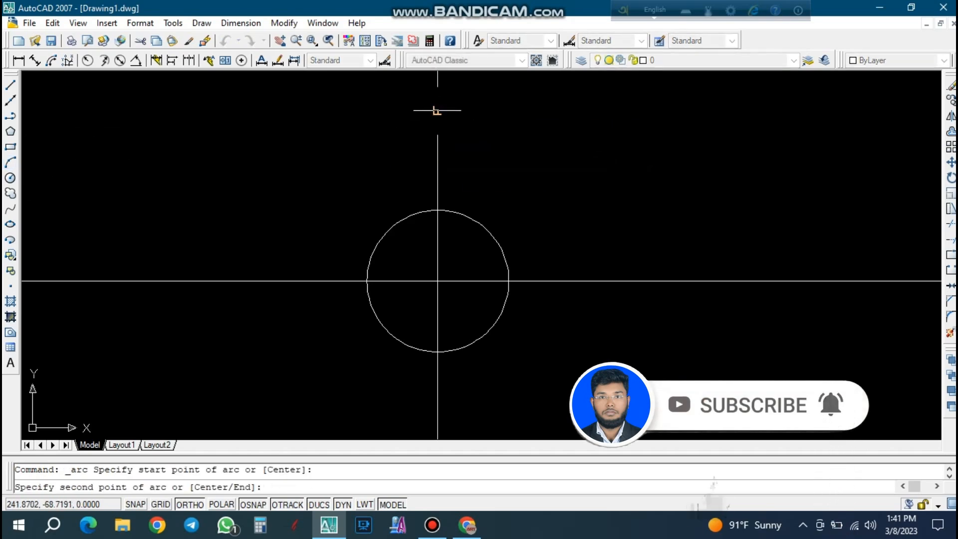
pyautogui.press('F8')
pyautogui.click(399, 152)
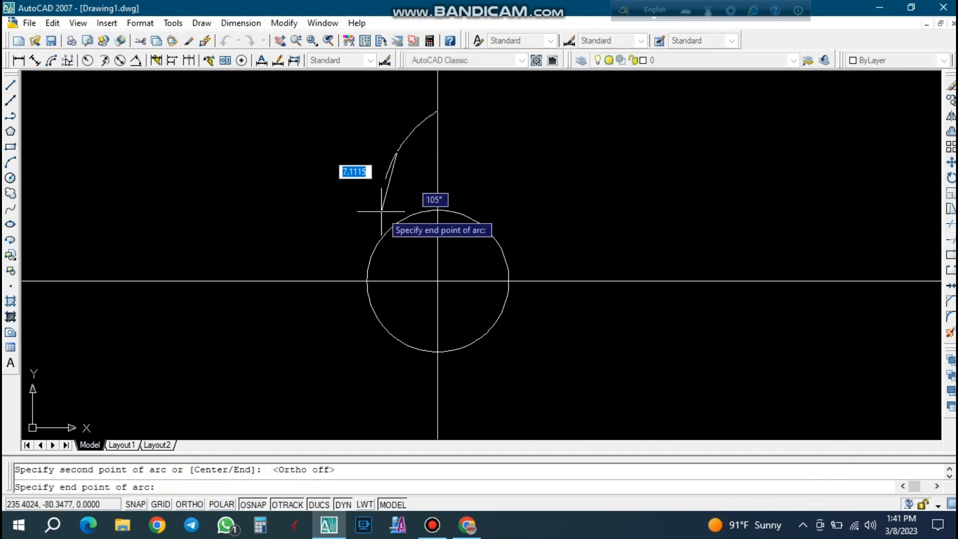
pyautogui.click(404, 218)
# Stretch the arc's upper endpoint farther up along the vertical centre line.
pyautogui.click(434, 147)
pyautogui.click(417, 105)
pyautogui.scroll(2, 418, 105)
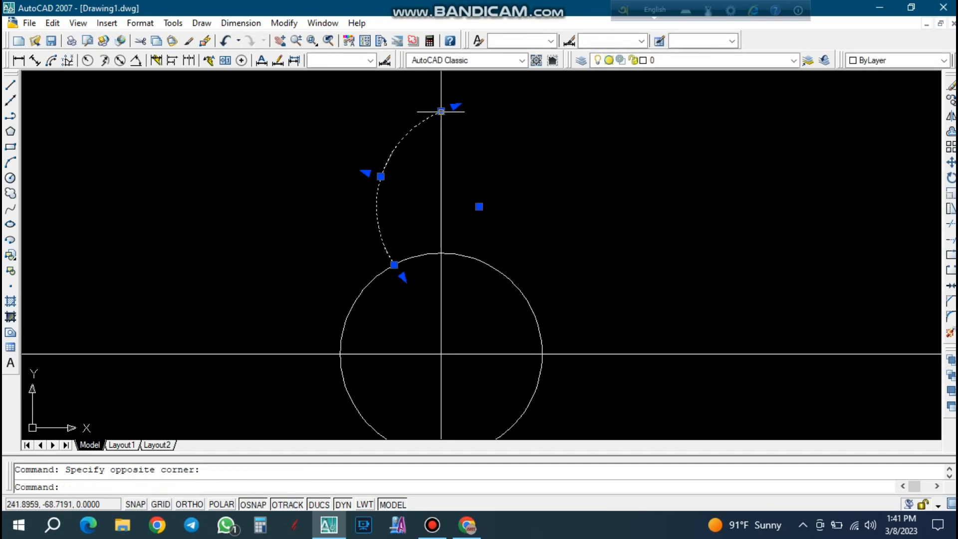
pyautogui.click(441, 112)
pyautogui.click(441, 83)
pyautogui.press('Escape')
# Mirror the left arc about the vertical centre line with Ortho on, keeping the source, to form a petal.
pyautogui.click(417, 173)
pyautogui.click(380, 132)
pyautogui.write('mi')
pyautogui.press('Return')
pyautogui.click(441, 84)
pyautogui.press('F8')
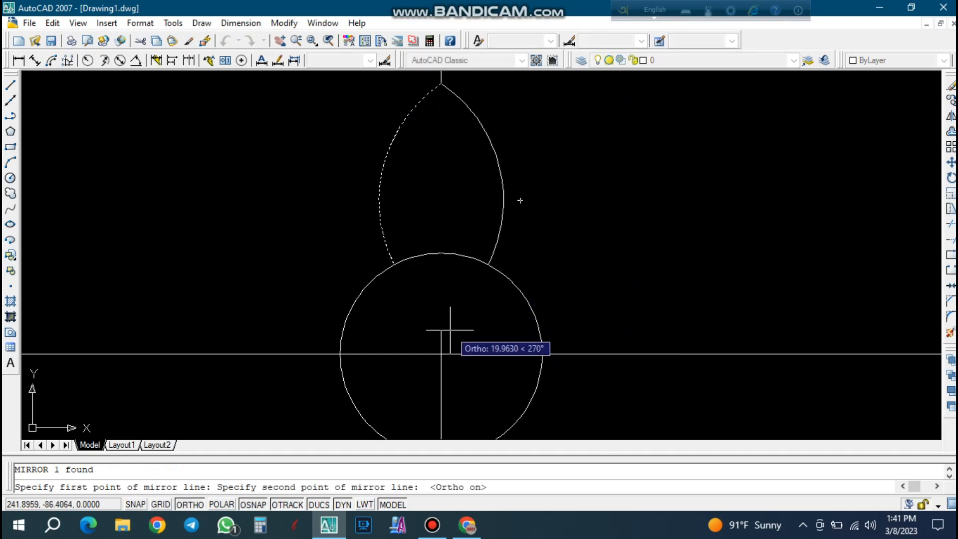
pyautogui.scroll(3, 437, 309)
pyautogui.click(445, 340)
pyautogui.press('Return')
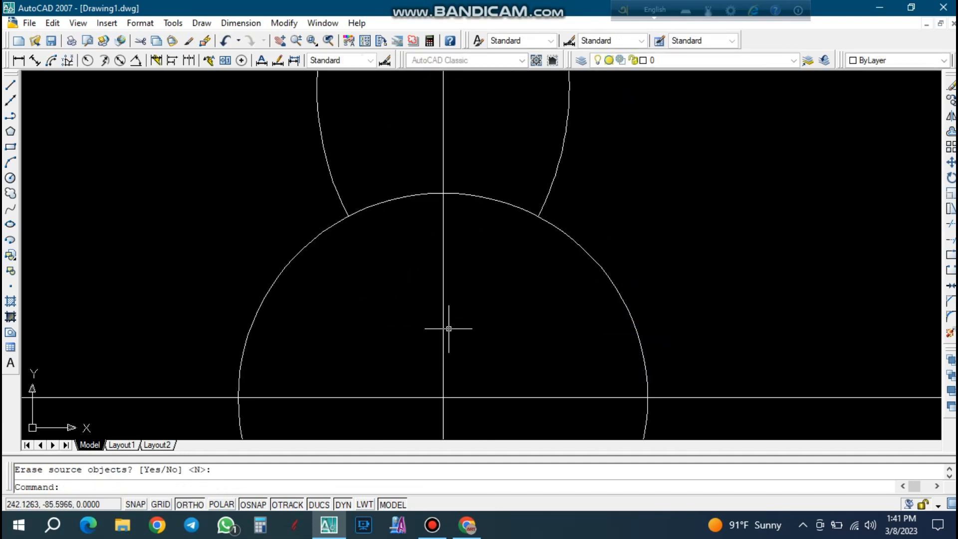
pyautogui.scroll(-4, 447, 327)
pyautogui.press('Escape')
pyautogui.click(529, 207)
pyautogui.click(453, 181)
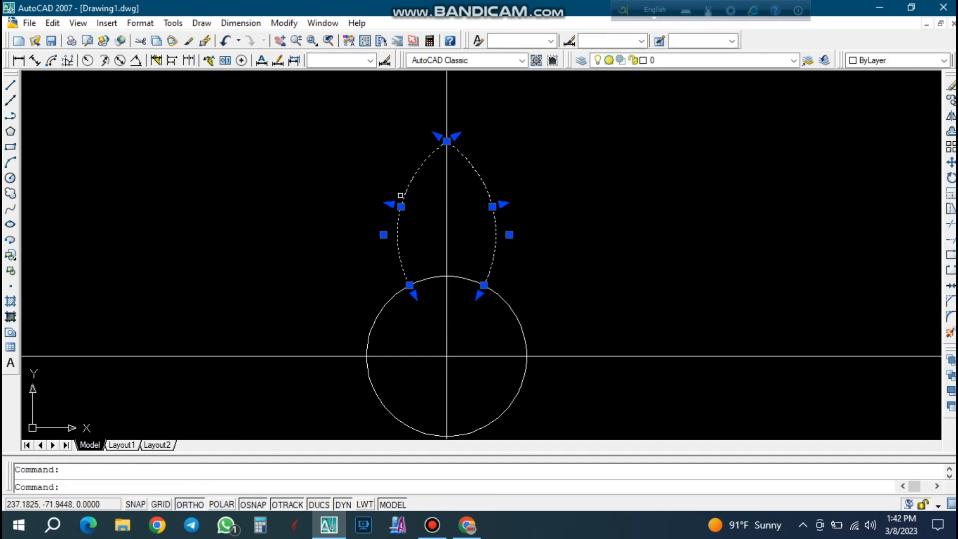
pyautogui.write('mi')
pyautogui.press('Escape')
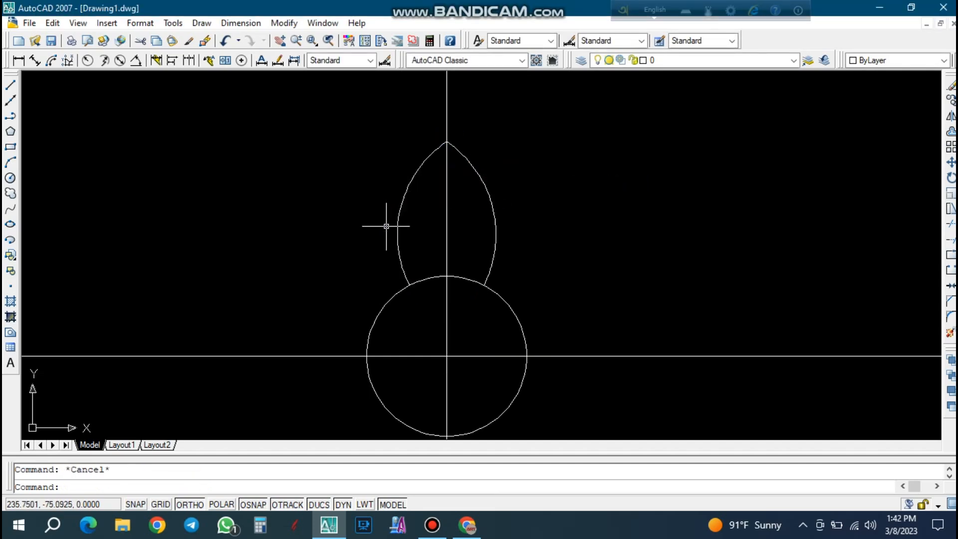
# Start an array and select both petal arcs as its objects.
pyautogui.write('ar')
pyautogui.press('Return')
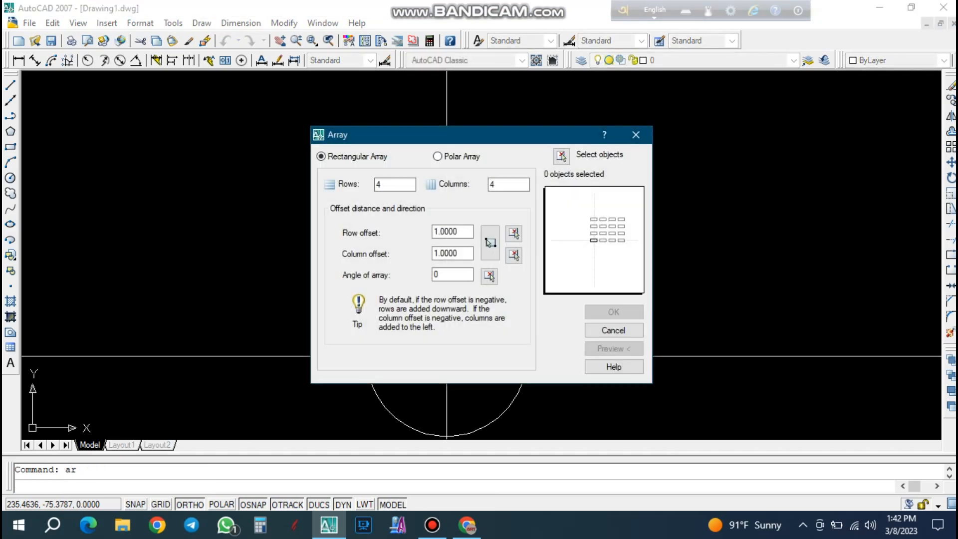
pyautogui.click(561, 156)
pyautogui.click(430, 178)
pyautogui.click(400, 145)
pyautogui.click(491, 152)
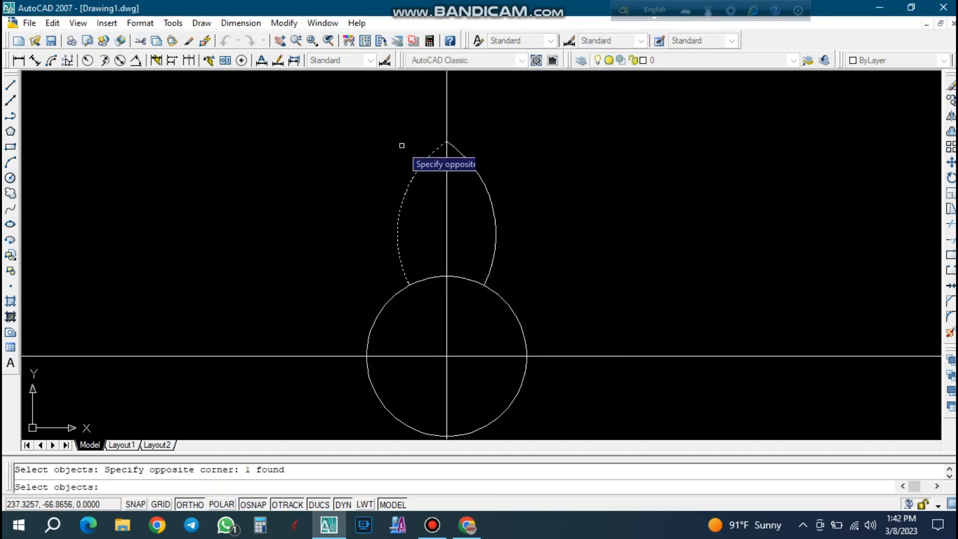
pyautogui.click(473, 184)
pyautogui.press('Return')
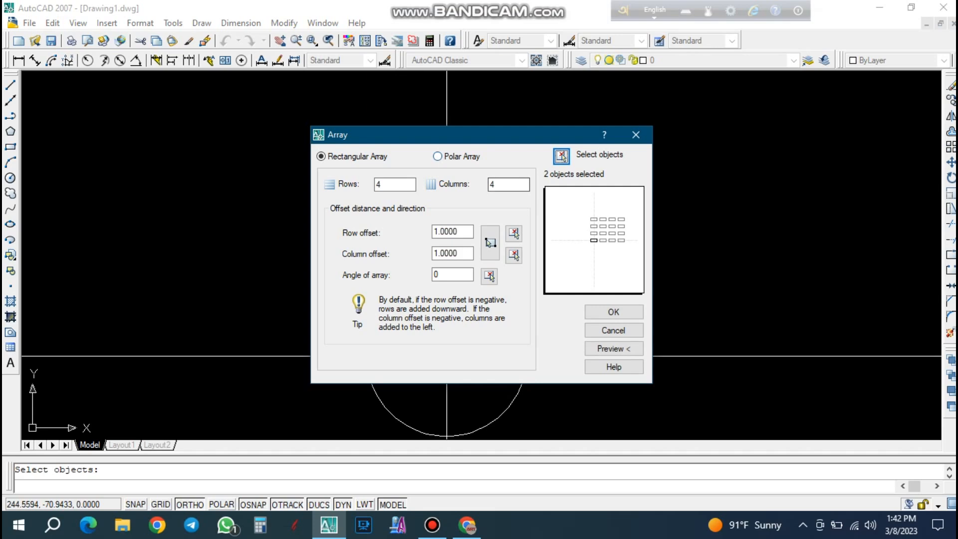
# Try a polar array of 8 petals over 360 degrees about the circle's centre, and undo it.
pyautogui.click(438, 156)
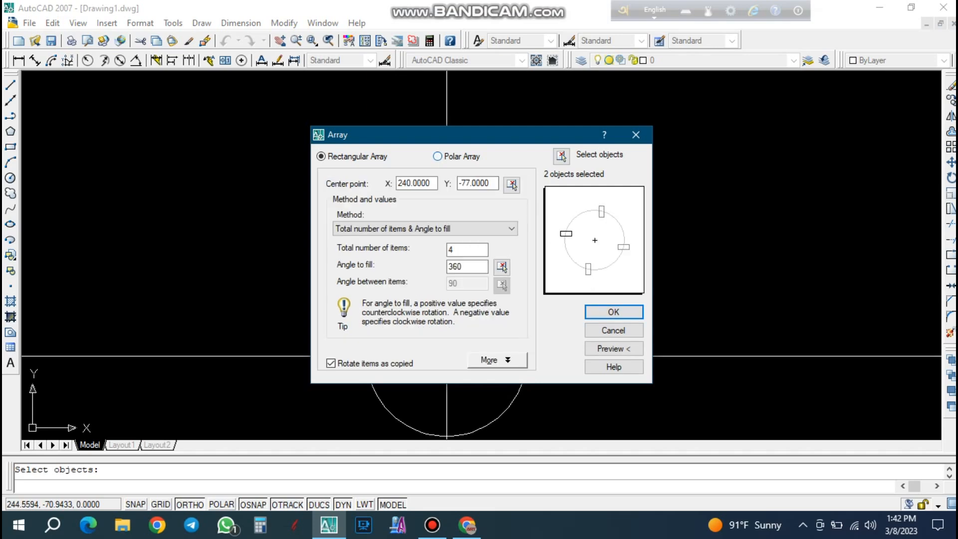
pyautogui.click(512, 184)
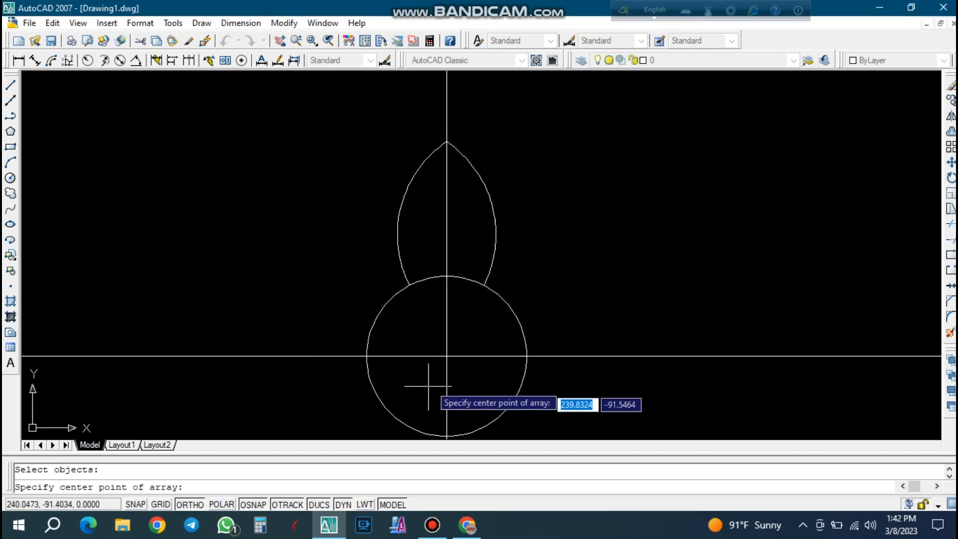
pyautogui.click(445, 355)
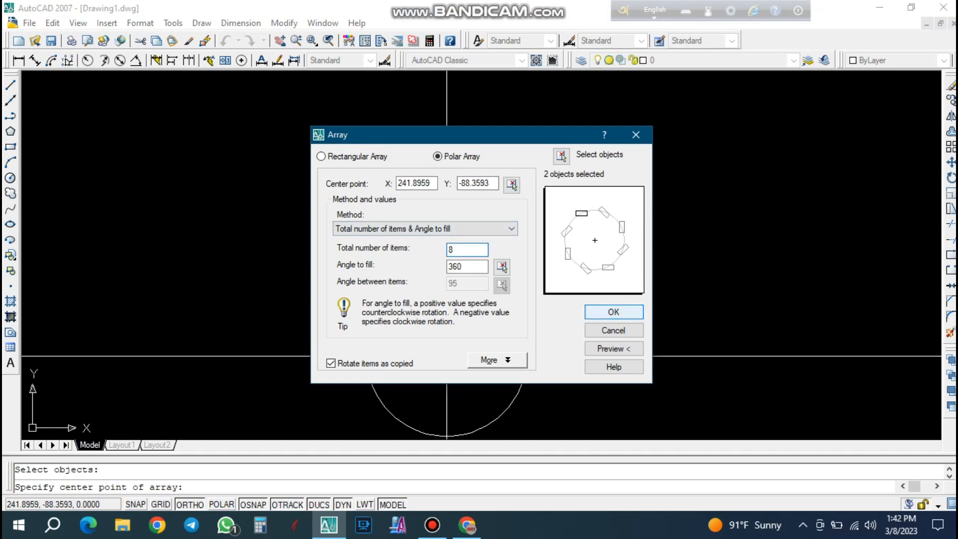
pyautogui.click(617, 309)
pyautogui.scroll(-3, 499, 219)
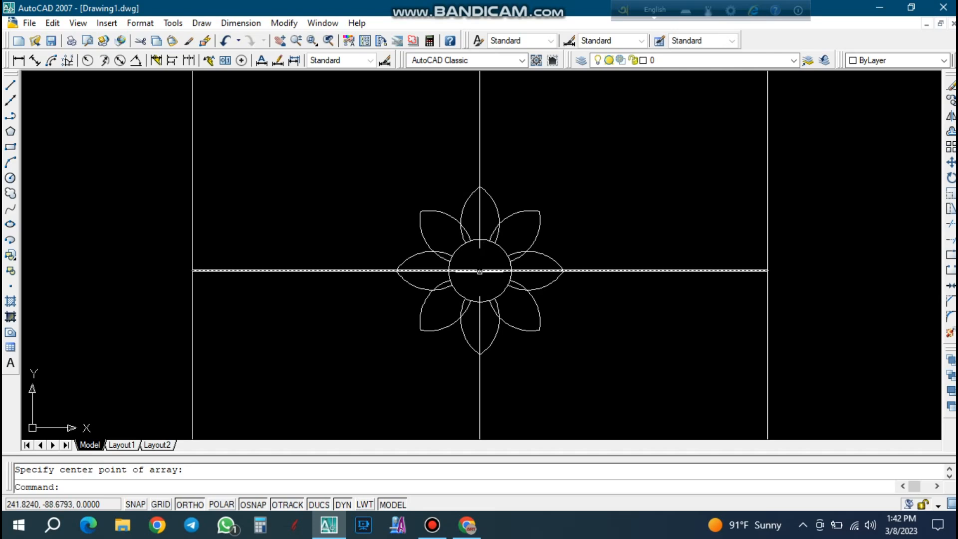
pyautogui.scroll(1, 479, 243)
pyautogui.scroll(2, 479, 243)
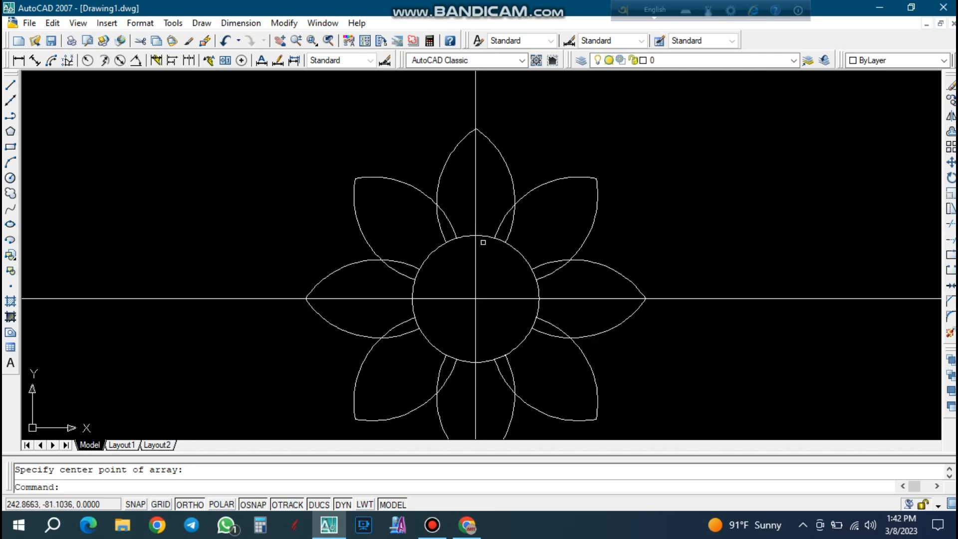
pyautogui.hotkey('ctrl', 'z')
pyautogui.hotkey('ctrl', 'z')
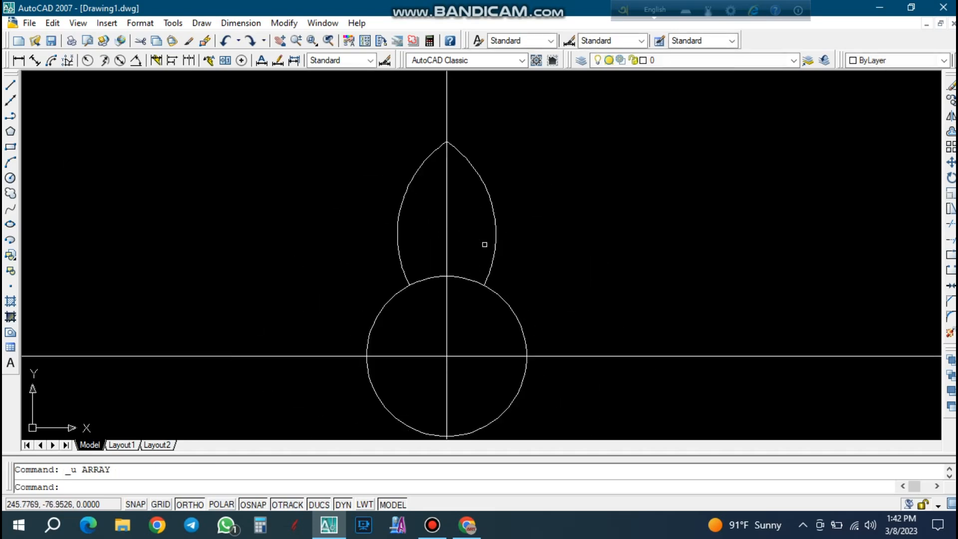
# Stretch the left petal arc's lower endpoint slightly inward along the circle and delete the mirrored right arc.
pyautogui.click(392, 237)
pyautogui.scroll(4, 417, 281)
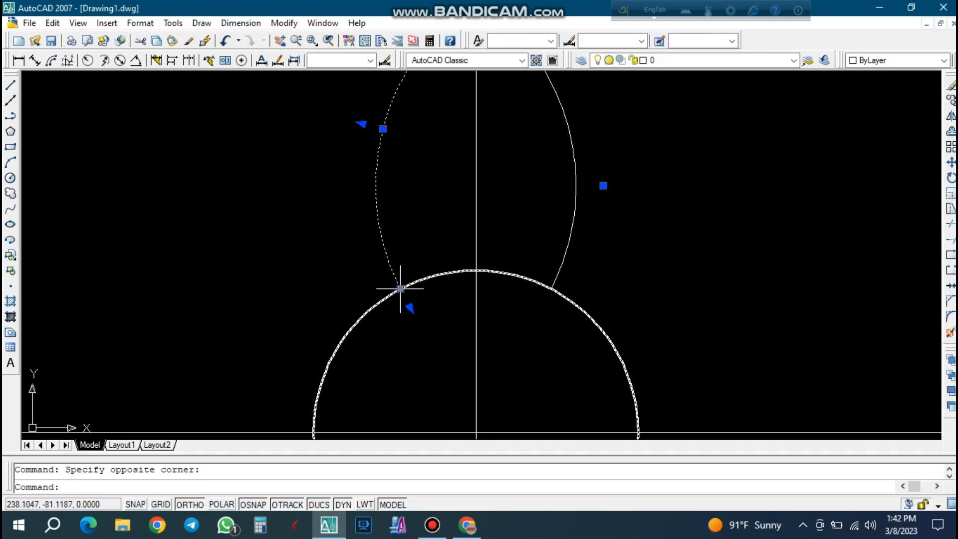
pyautogui.click(400, 288)
pyautogui.scroll(3, 410, 286)
pyautogui.click(406, 284)
pyautogui.scroll(-2, 415, 291)
pyautogui.press('Escape')
pyautogui.click(612, 235)
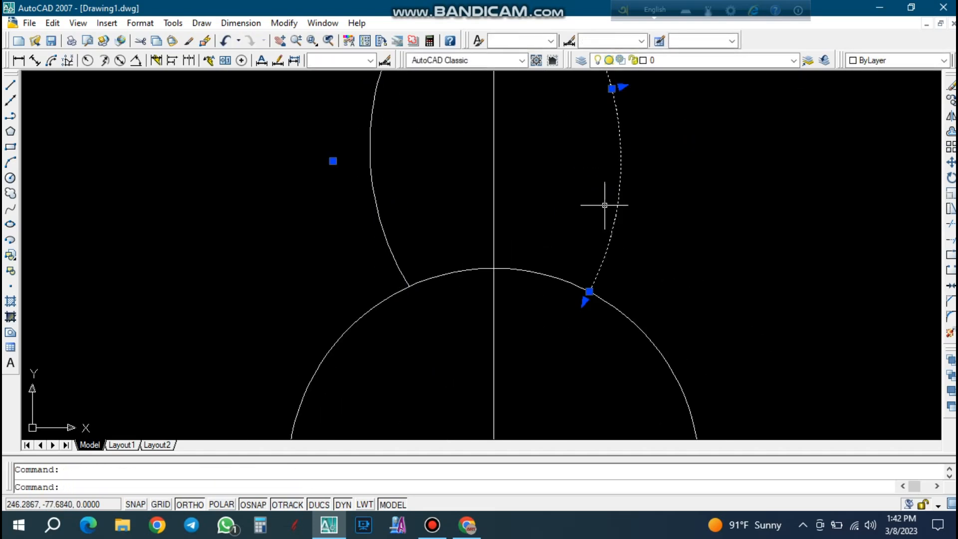
pyautogui.press('Delete')
# Narrow the left arc by stretching its midpoint about 0.56 units horizontally toward the centre line.
pyautogui.scroll(-2, 593, 258)
pyautogui.click(494, 207)
pyautogui.click(457, 167)
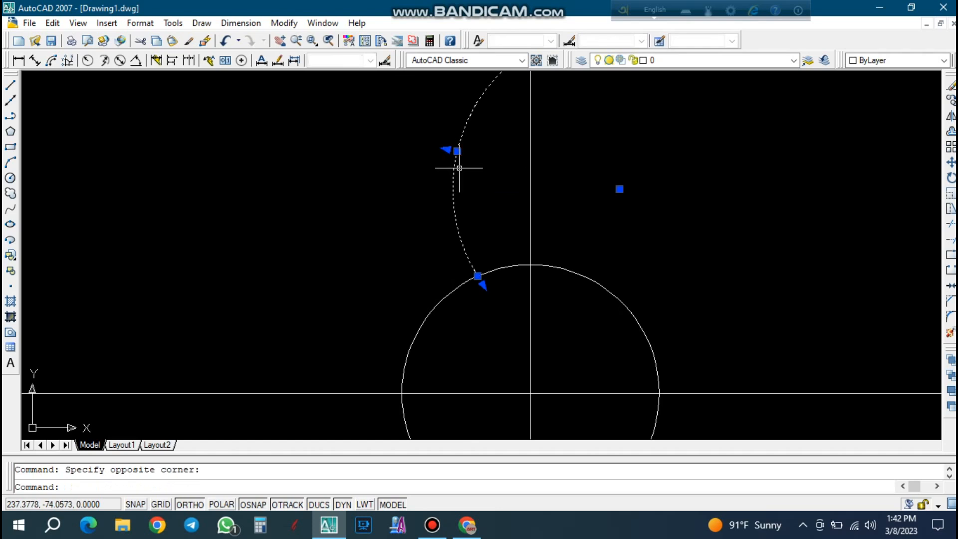
pyautogui.click(457, 151)
pyautogui.scroll(4, 457, 150)
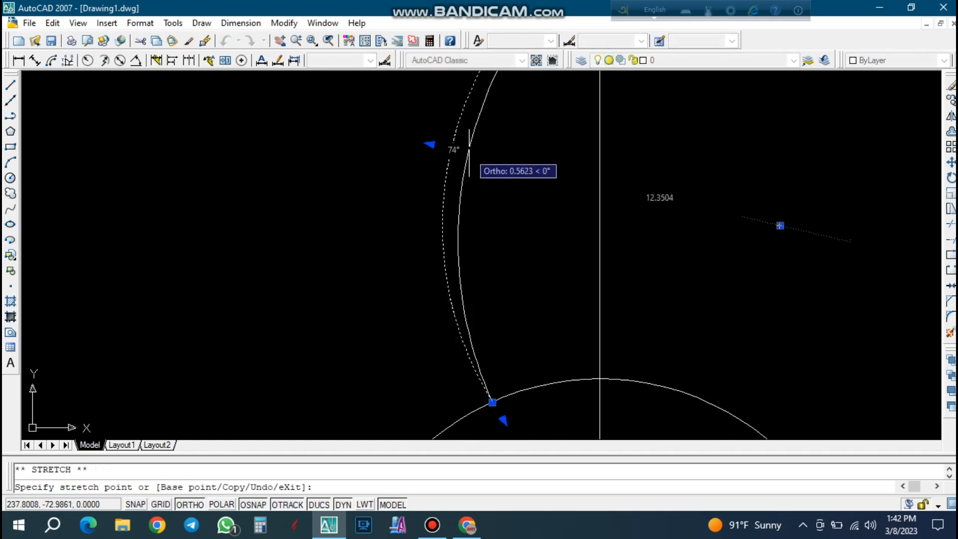
pyautogui.click(469, 153)
pyautogui.press('Escape')
# Mirror the narrowed left arc about the vertical centre line, keeping the source arc.
pyautogui.click(492, 198)
pyautogui.click(448, 167)
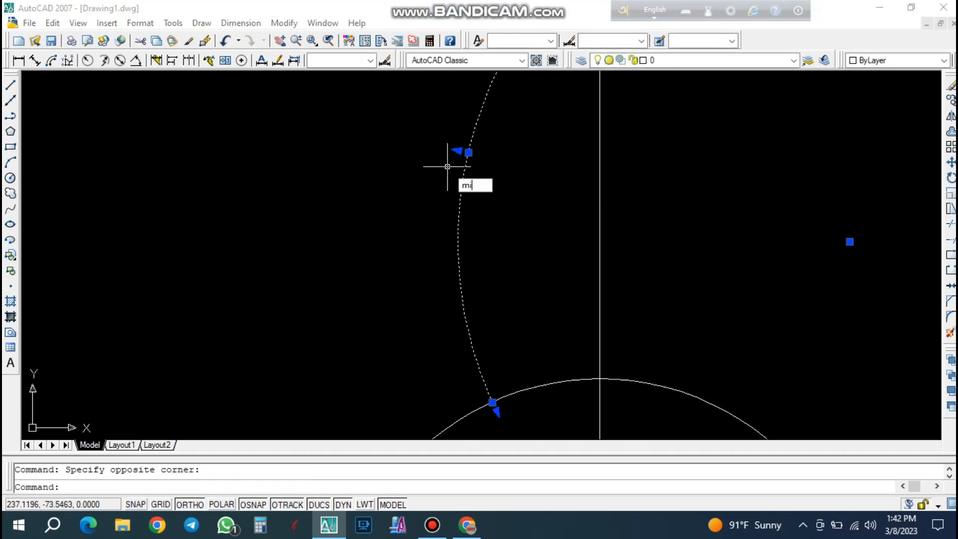
pyautogui.press('Return')
pyautogui.scroll(-2, 447, 166)
pyautogui.click(518, 106)
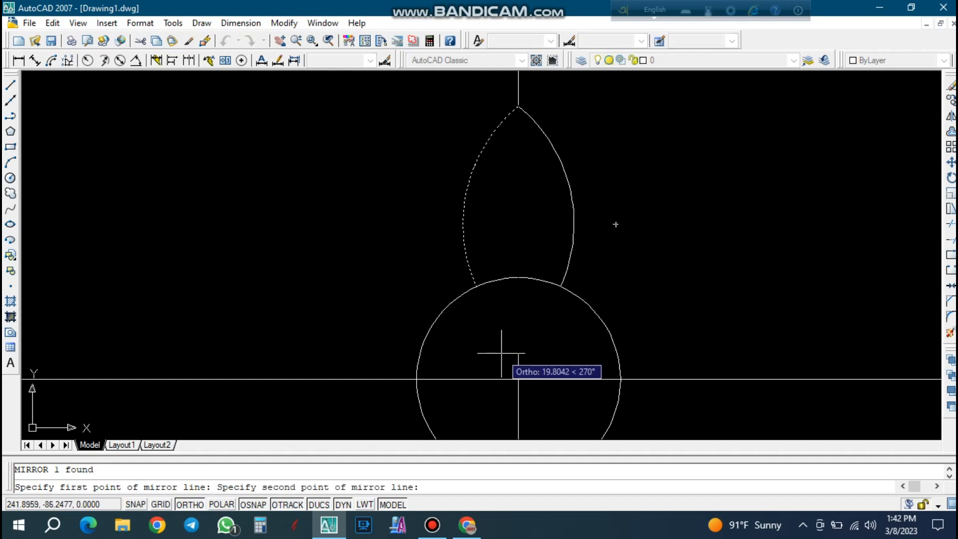
pyautogui.scroll(2, 513, 343)
pyautogui.click(513, 347)
pyautogui.press('Return')
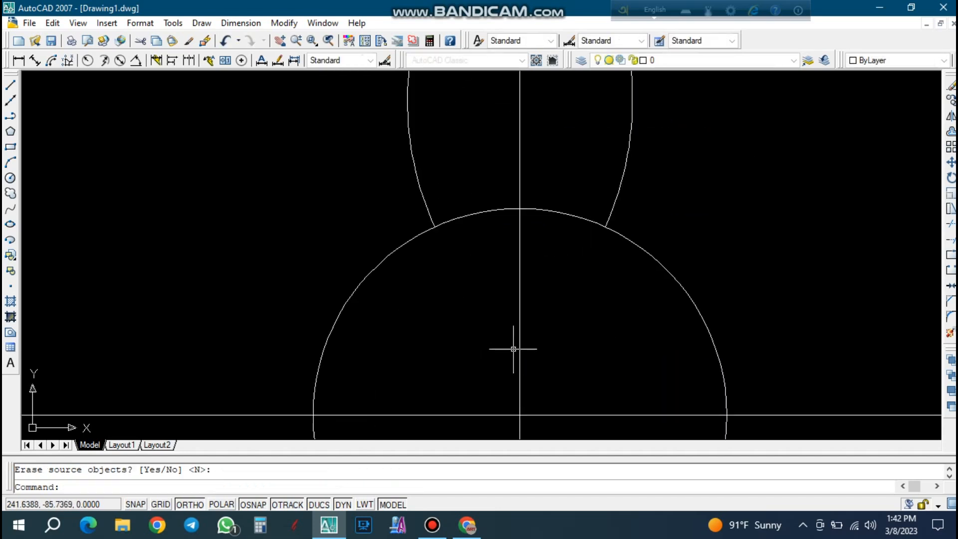
# Try a polar array of the two narrowed petal arcs, 8 items over 360 degrees about the circle's centre, and undo it.
pyautogui.write('at')
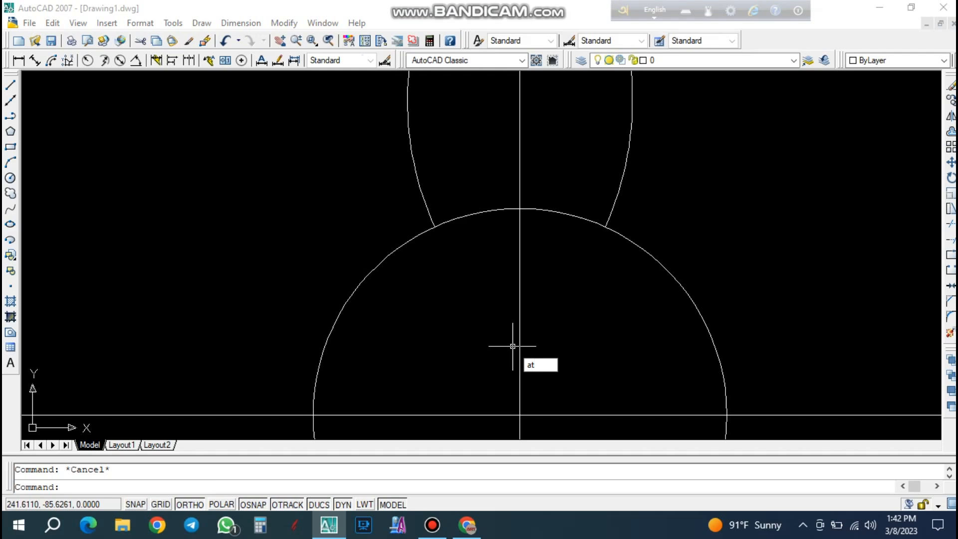
pyautogui.write('r')
pyautogui.press('Return')
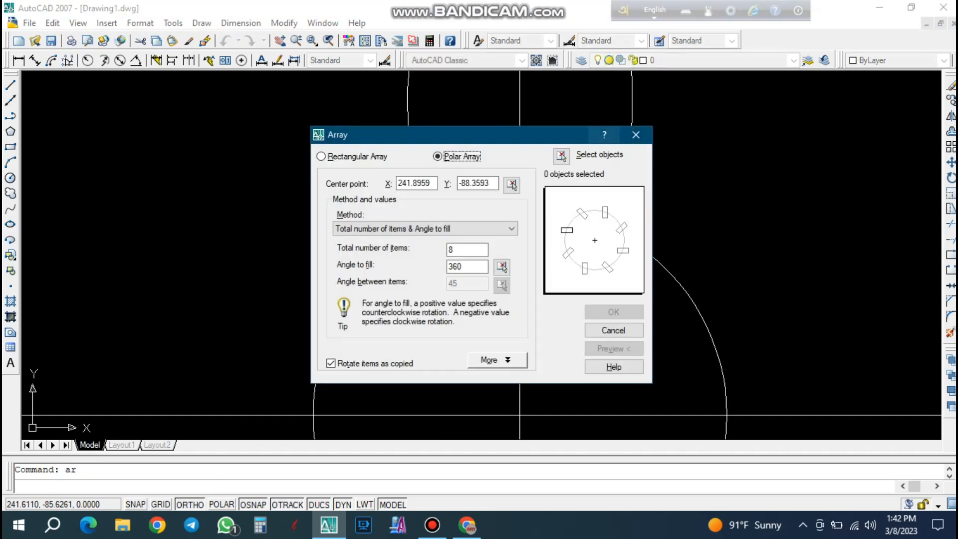
pyautogui.click(562, 156)
pyautogui.click(658, 145)
pyautogui.click(623, 128)
pyautogui.click(427, 156)
pyautogui.press('Return')
pyautogui.click(613, 311)
pyautogui.scroll(-5, 583, 277)
pyautogui.scroll(3, 596, 266)
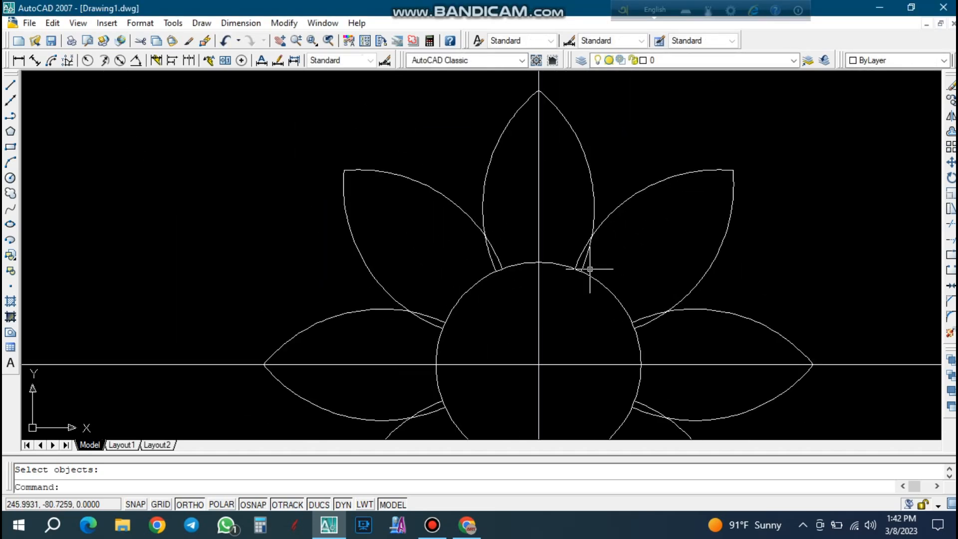
pyautogui.hotkey('ctrl', 'z')
pyautogui.hotkey('ctrl', 'z')
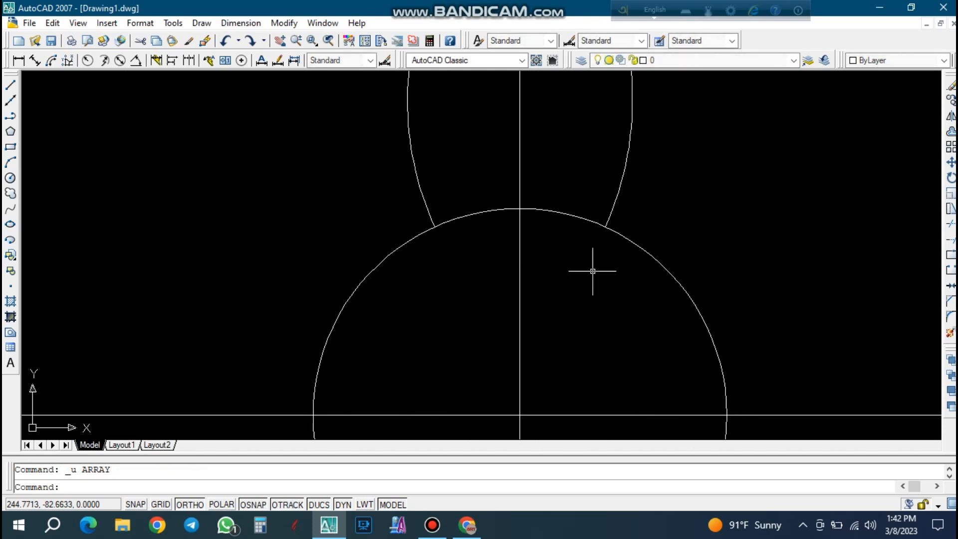
# Stretch the left petal arc's lower endpoint a little further inward along the central circle.
pyautogui.click(402, 183)
pyautogui.scroll(2, 471, 237)
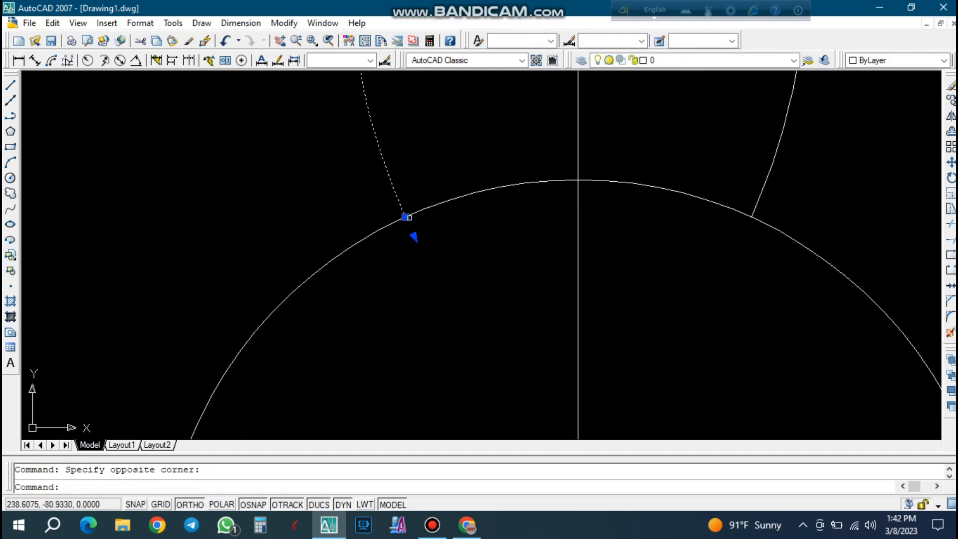
pyautogui.click(407, 217)
pyautogui.scroll(2, 431, 207)
pyautogui.click(429, 206)
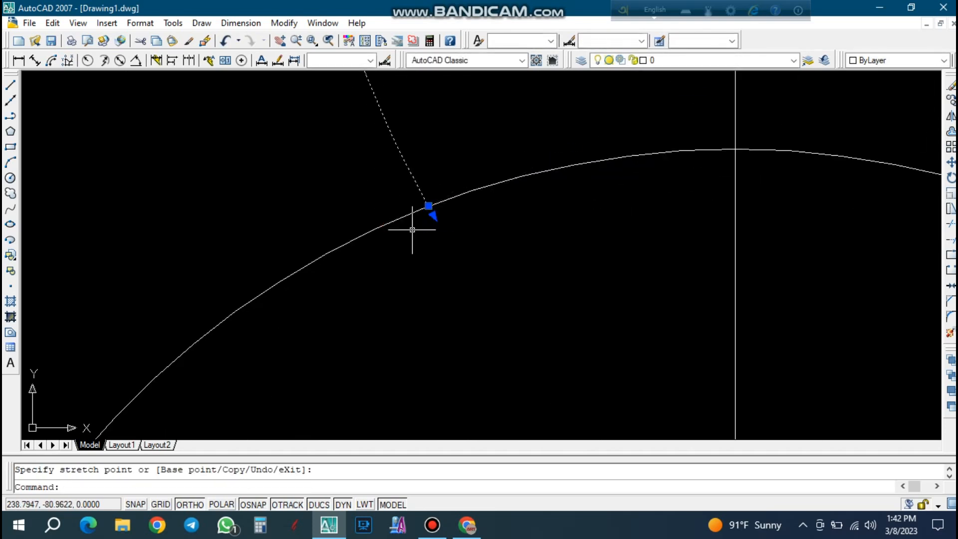
pyautogui.scroll(-2, 430, 218)
pyautogui.press('Escape')
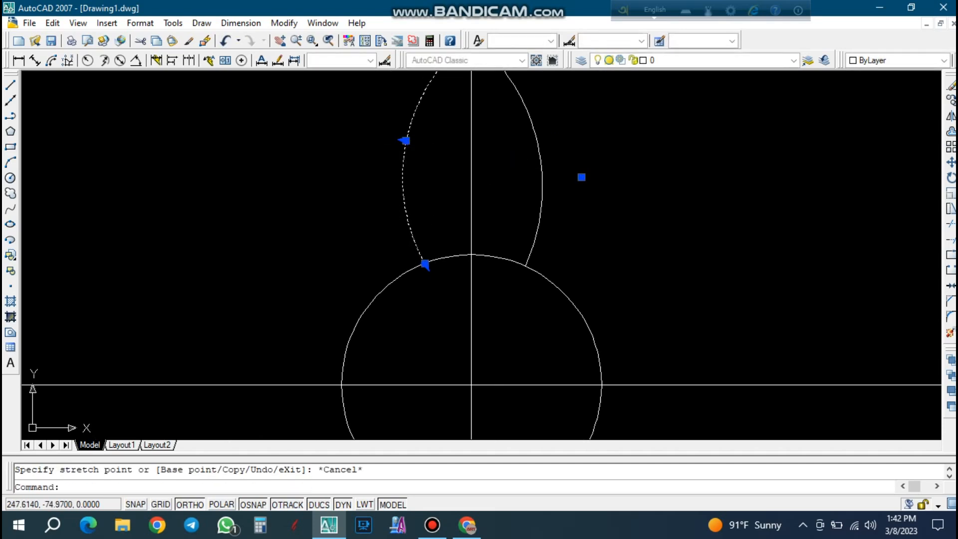
# Delete the mirrored right petal arc.
pyautogui.click(556, 175)
pyautogui.click(526, 153)
pyautogui.press('Escape')
pyautogui.click(552, 179)
pyautogui.click(524, 145)
pyautogui.press('Delete')
# Flatten the left petal arc by stretching its midpoint slightly toward the vertical centre line.
pyautogui.click(437, 182)
pyautogui.click(396, 154)
pyautogui.scroll(2, 415, 166)
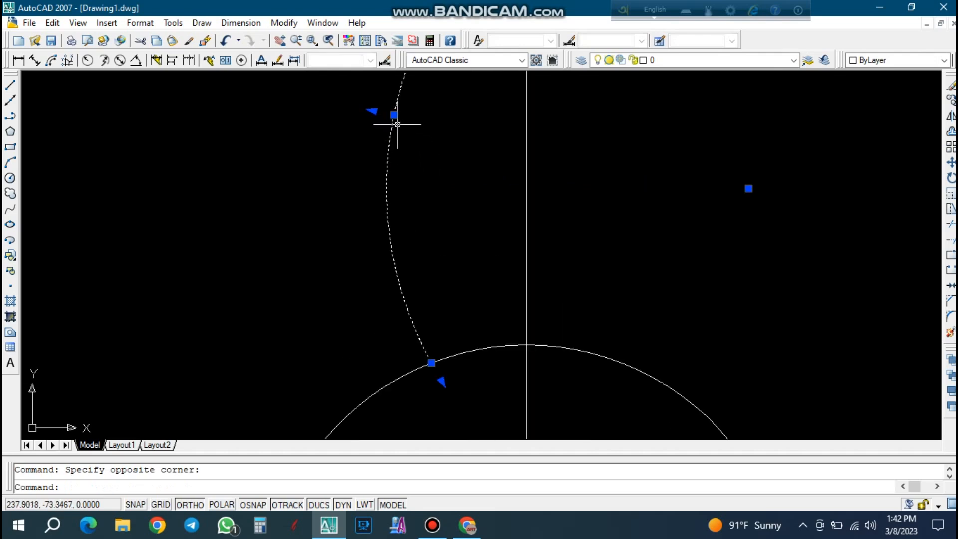
pyautogui.click(394, 115)
pyautogui.scroll(2, 404, 118)
pyautogui.click(403, 119)
pyautogui.scroll(-4, 407, 150)
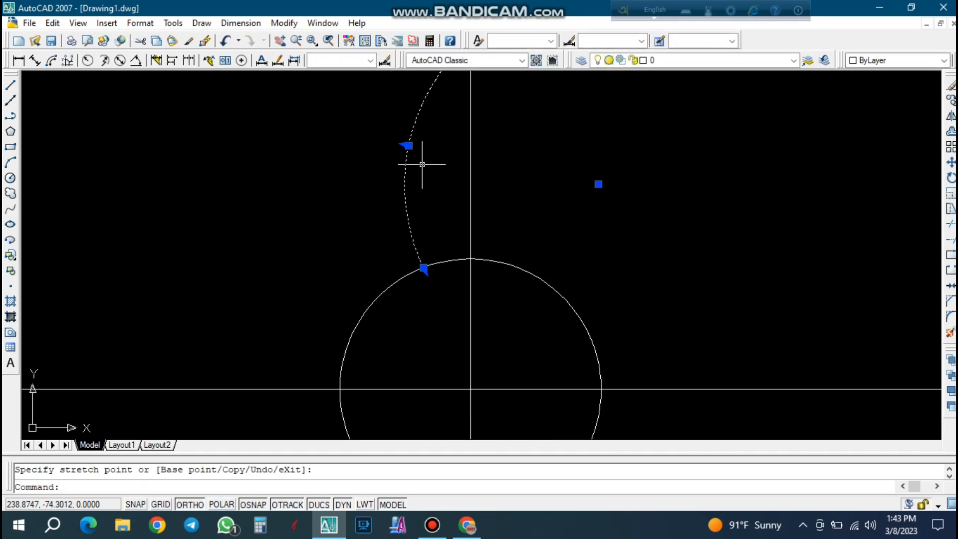
# Mirror the reshaped left arc about the vertical line through the circle's centre, keeping the source arc.
pyautogui.write('mi')
pyautogui.press('Return')
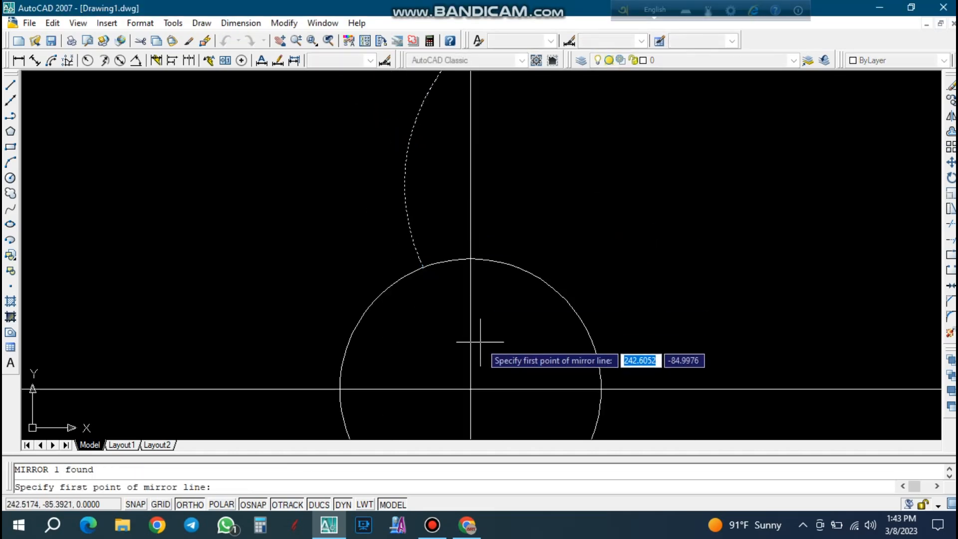
pyautogui.click(471, 389)
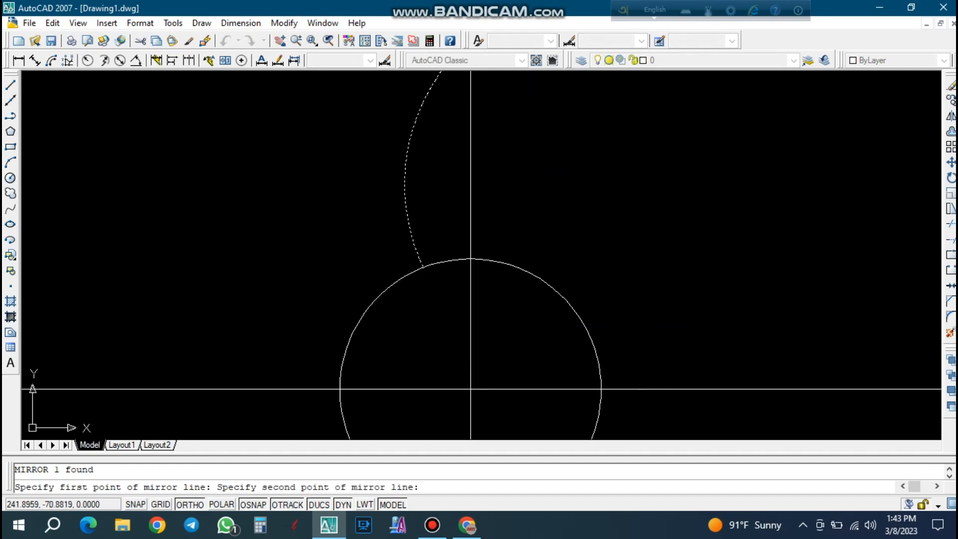
pyautogui.click(475, 97)
pyautogui.press('Return')
# Polar-array the two petal arcs about the central circle's centre, with 8 items over 360 degrees, rotating items as copied.
pyautogui.scroll(-4, 514, 190)
pyautogui.click(514, 189)
pyautogui.click(494, 151)
pyautogui.click(461, 180)
pyautogui.click(444, 151)
pyautogui.write('ar')
pyautogui.press('Return')
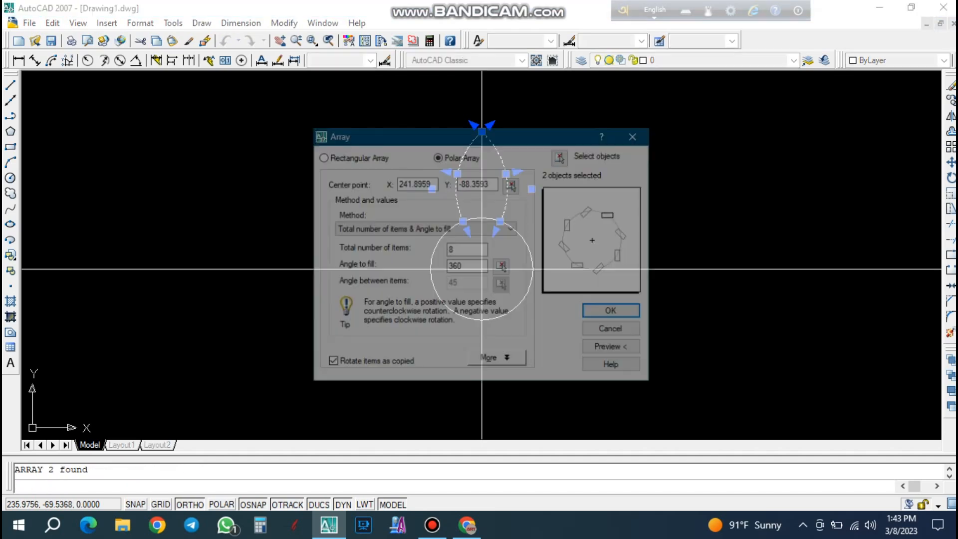
pyautogui.click(512, 185)
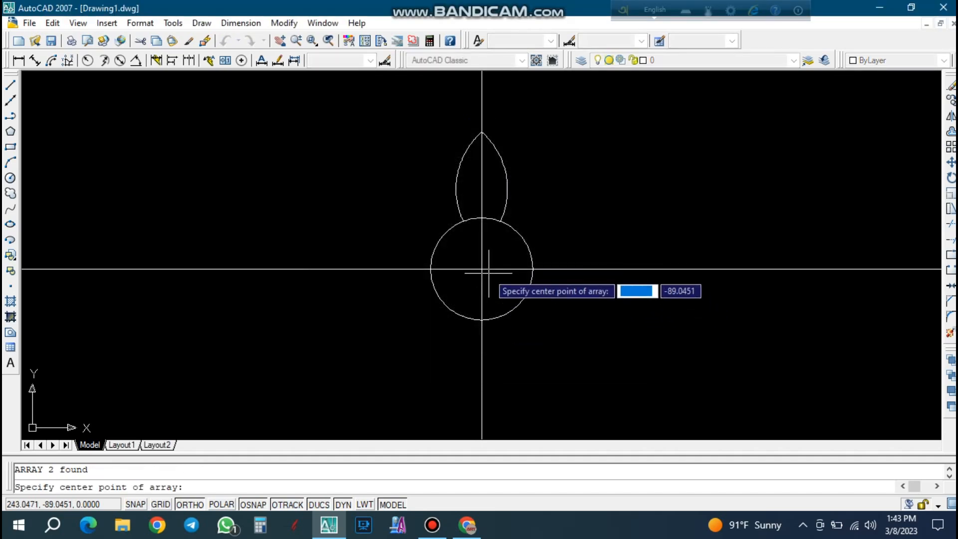
pyautogui.click(482, 269)
pyautogui.click(614, 312)
pyautogui.scroll(4, 499, 209)
pyautogui.scroll(-2, 464, 186)
pyautogui.press('Escape')
pyautogui.scroll(-6, 464, 186)
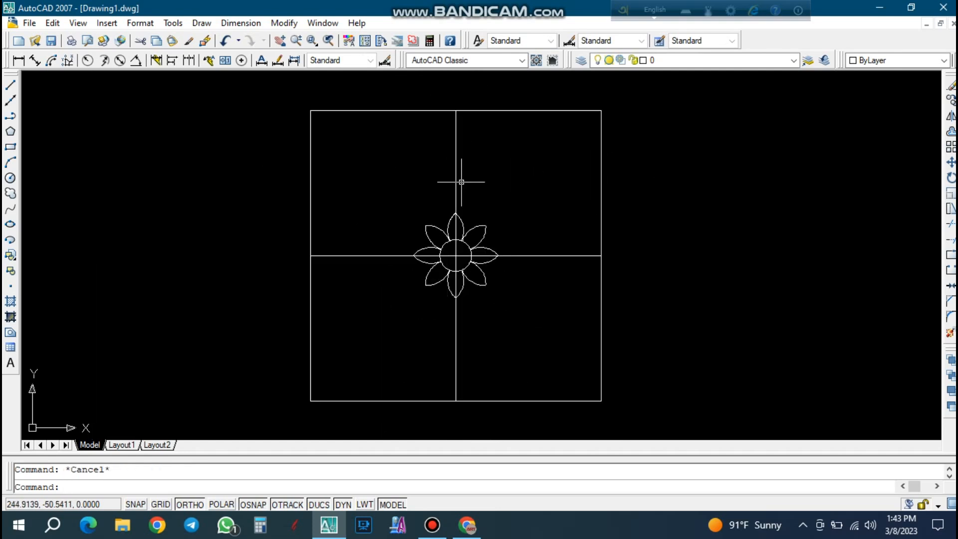
pyautogui.scroll(2, 479, 204)
pyautogui.click(10, 162)
pyautogui.scroll(3, 470, 265)
pyautogui.press('Escape')
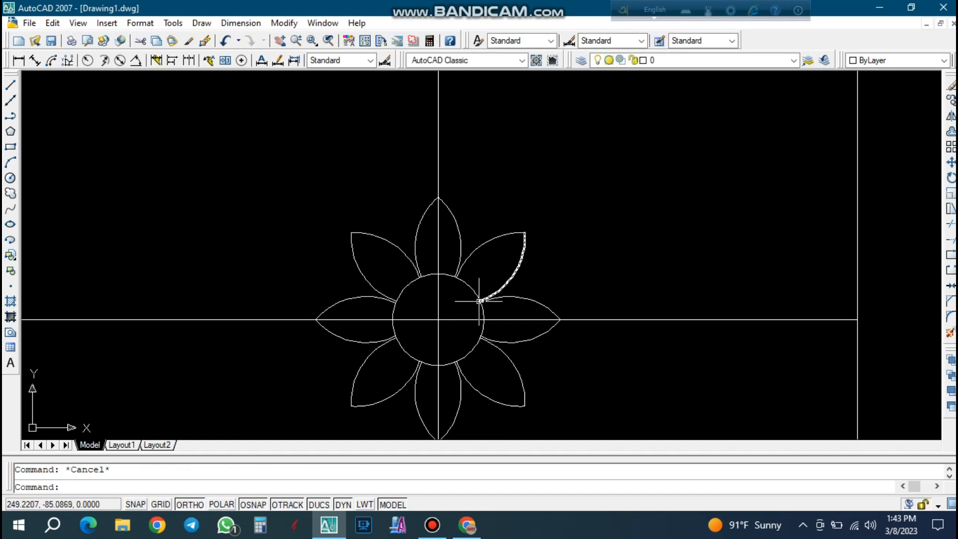
pyautogui.click(647, 320)
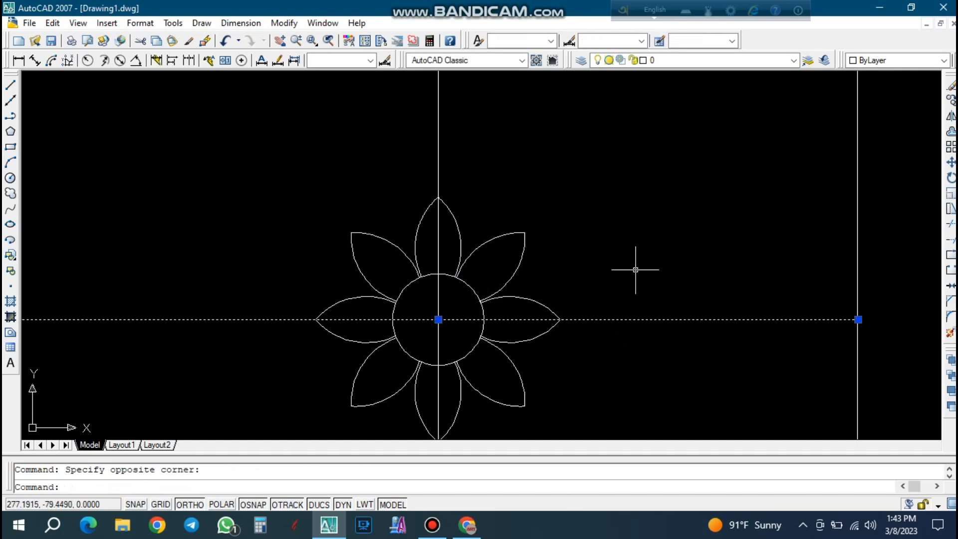
pyautogui.press('Escape')
# Delete the vertical centre line.
pyautogui.click(492, 155)
pyautogui.click(411, 126)
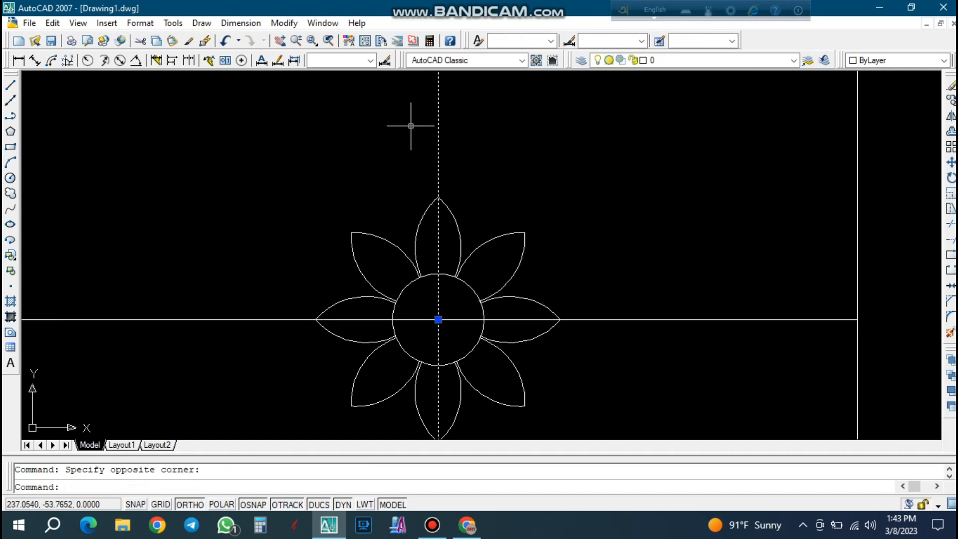
pyautogui.press('Delete')
# Trim the horizontal centre line inside the central circle and delete its remaining left part.
pyautogui.write('tr')
pyautogui.press('Return')
pyautogui.press('Return')
pyautogui.click(452, 323)
pyautogui.click(443, 310)
pyautogui.press('Escape')
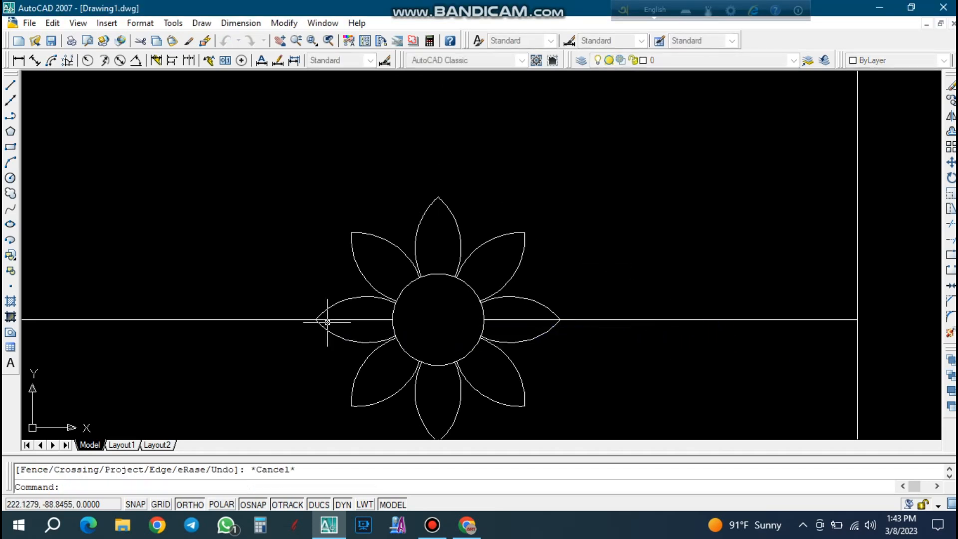
pyautogui.click(349, 353)
pyautogui.click(241, 304)
pyautogui.press('Delete')
# Shorten the remaining horizontal line by stretching its outer end from the square's edge inward to about X 278.4.
pyautogui.click(746, 348)
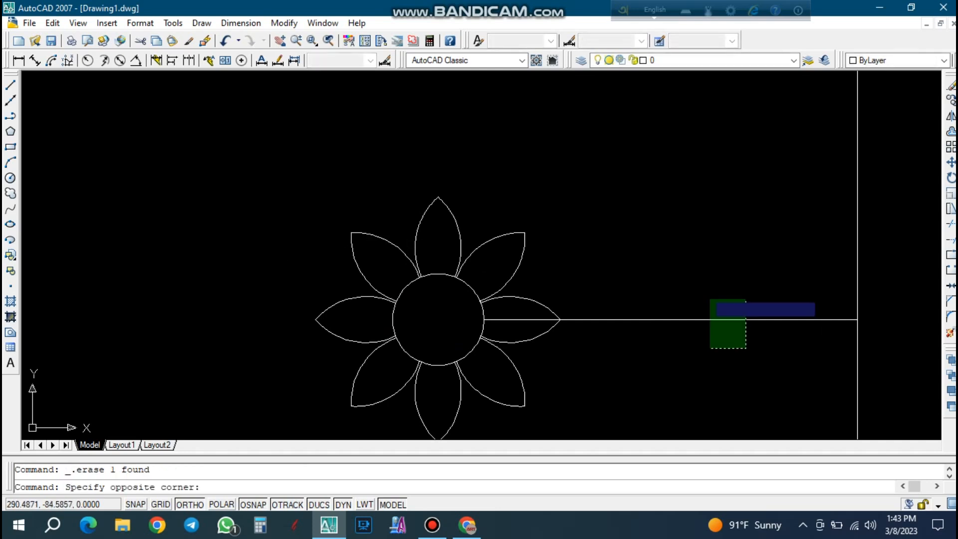
pyautogui.click(710, 300)
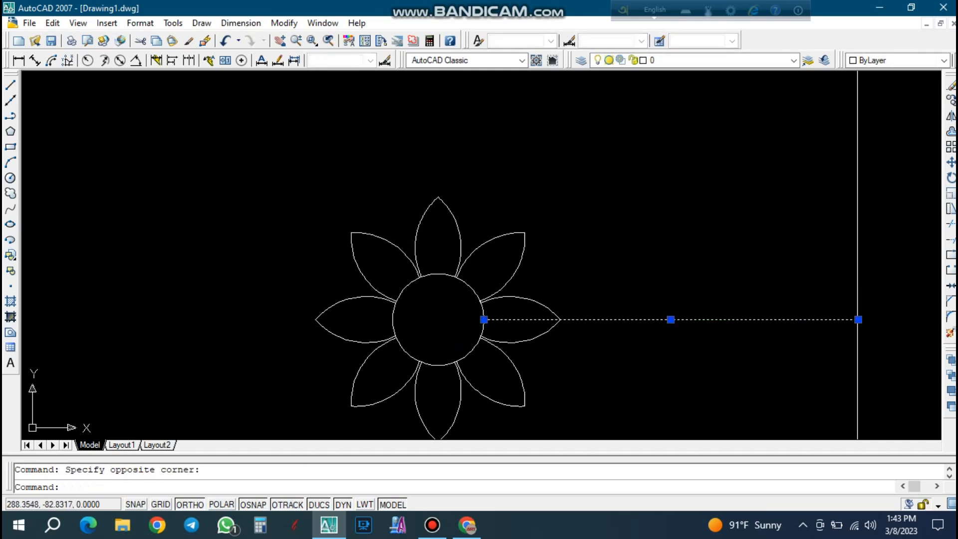
pyautogui.click(858, 319)
pyautogui.scroll(5, 798, 317)
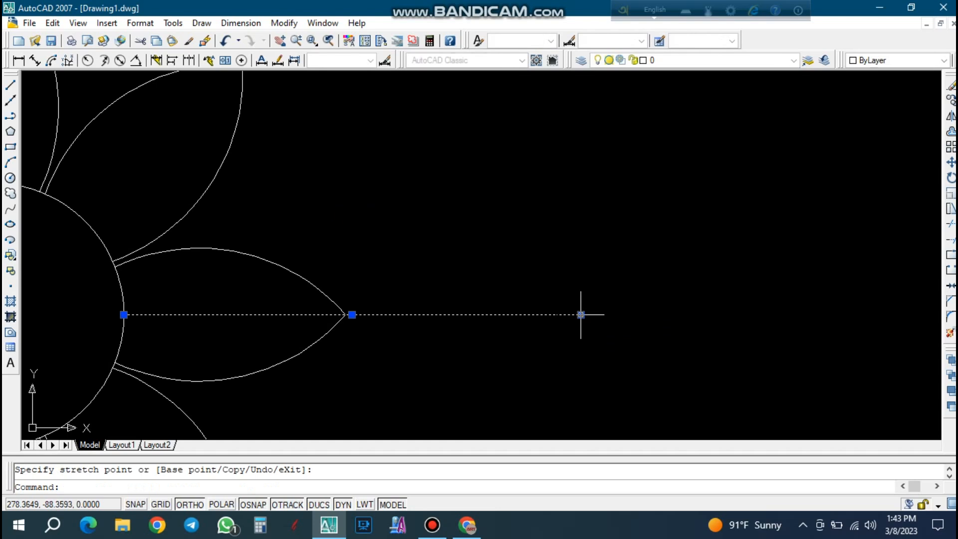
pyautogui.press('Escape')
pyautogui.press('Escape')
pyautogui.scroll(-5, 619, 325)
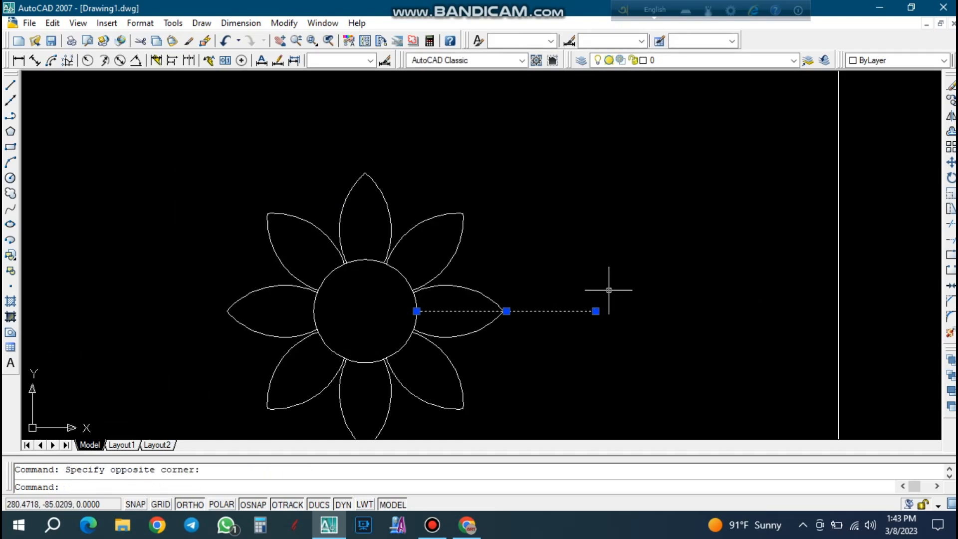
# Polar-array the shortened horizontal line about the central circle's centre, with 6 items over 360 degrees.
pyautogui.write('a')
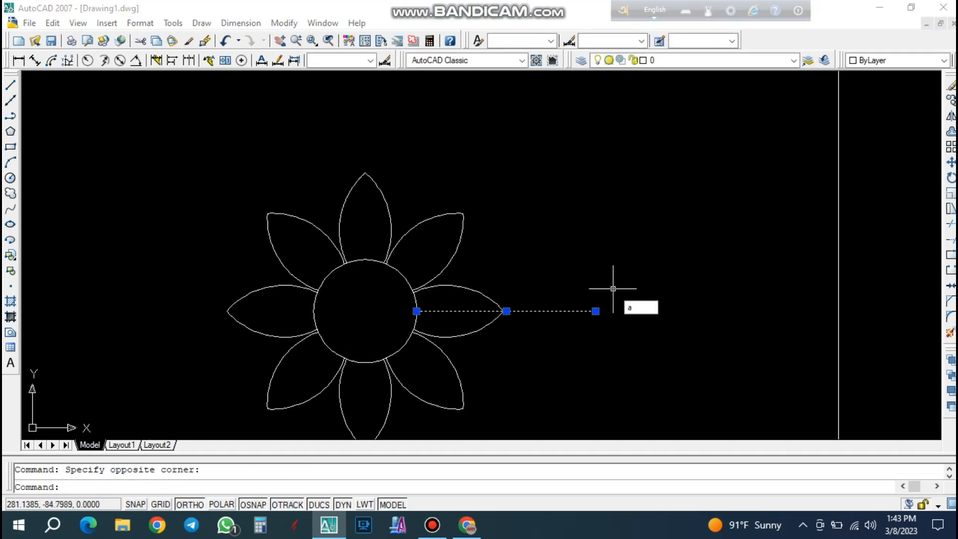
pyautogui.write('r')
pyautogui.press('Return')
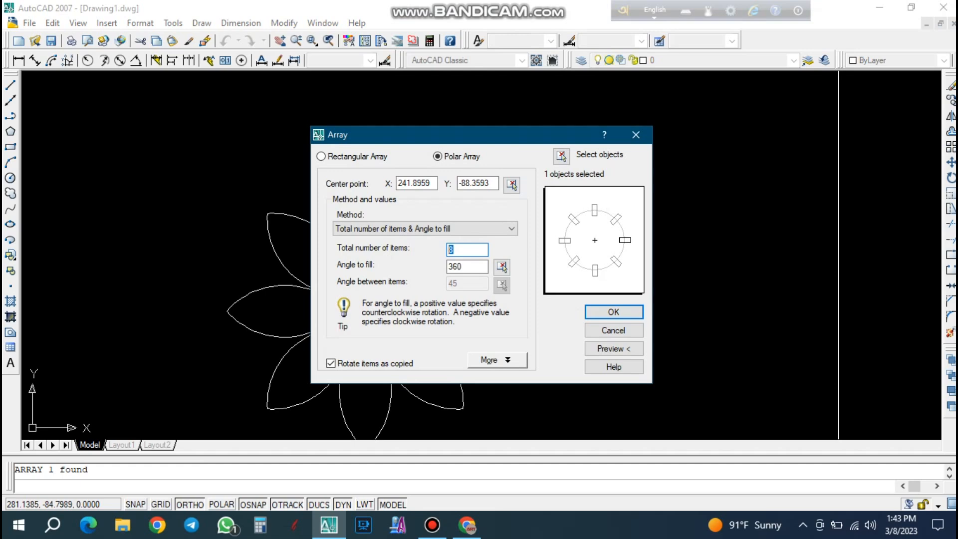
pyautogui.click(612, 312)
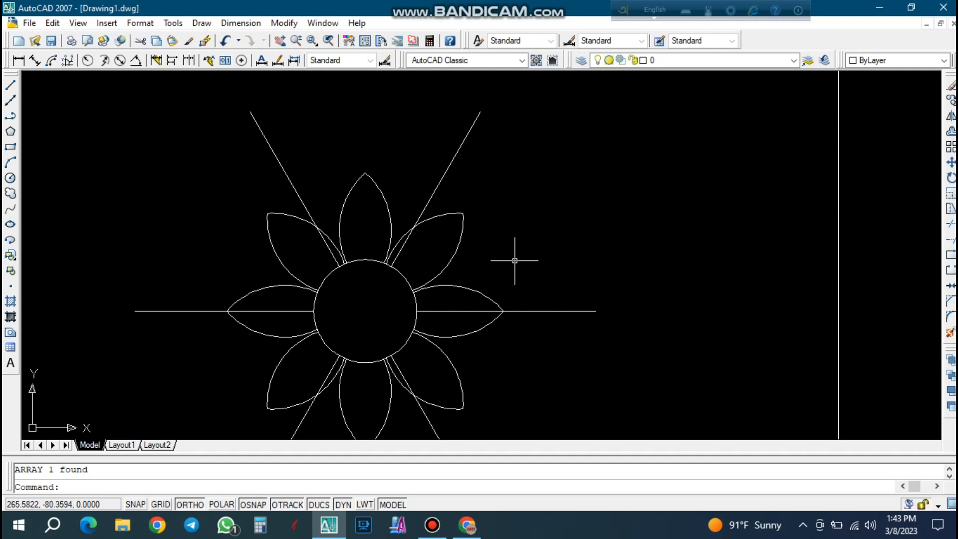
pyautogui.scroll(-4, 514, 261)
pyautogui.scroll(5, 513, 252)
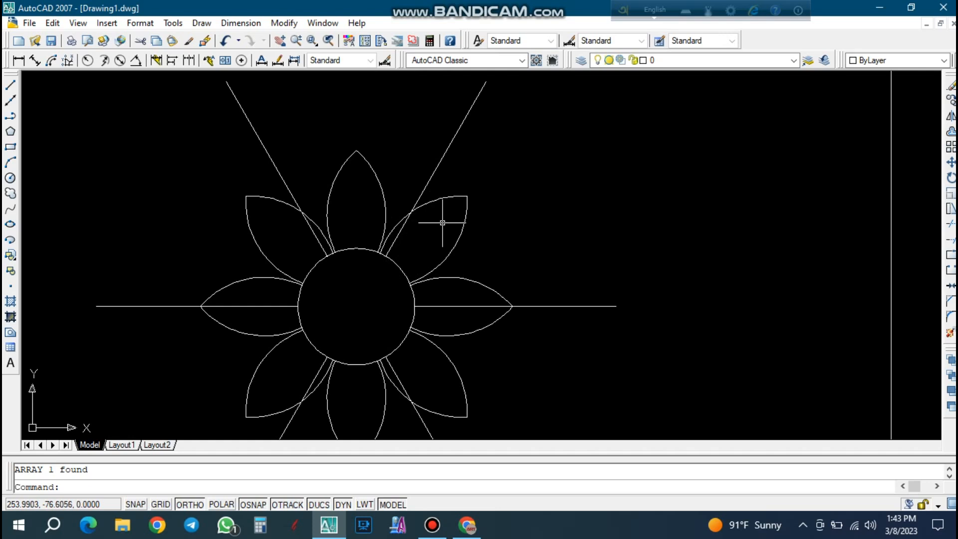
pyautogui.write('o')
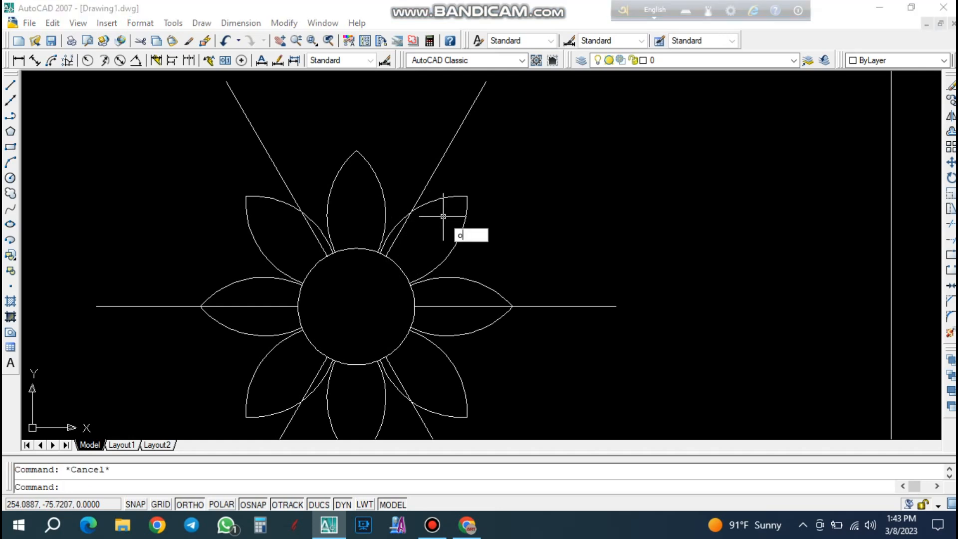
pyautogui.press('Return')
pyautogui.write('2')
pyautogui.press('Return')
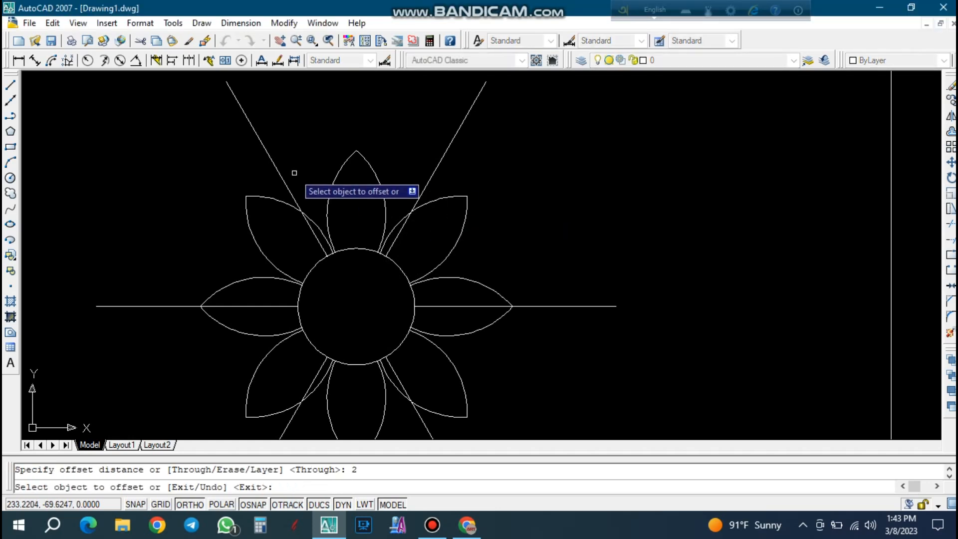
pyautogui.press('Escape')
# Try offsetting the two upper diagonal lines 1.5 units inward toward the top petal.
pyautogui.write('o')
pyautogui.press('Return')
pyautogui.write('1')
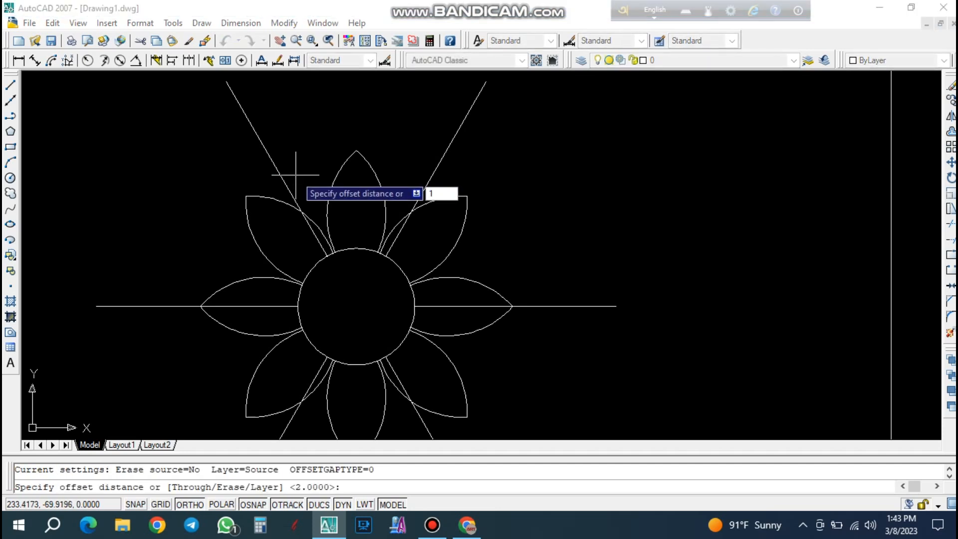
pyautogui.write('.5')
pyautogui.press('Return')
pyautogui.click(270, 159)
pyautogui.click(310, 160)
pyautogui.click(433, 171)
pyautogui.click(409, 170)
pyautogui.press('Escape')
# Undo the 1.5-unit offsets of the upper diagonal lines.
pyautogui.click(451, 145)
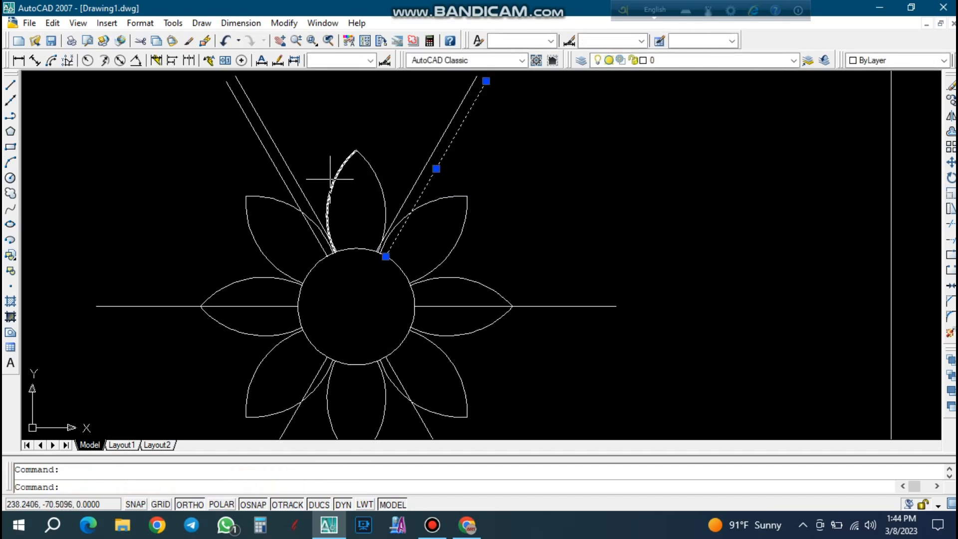
pyautogui.scroll(2, 330, 178)
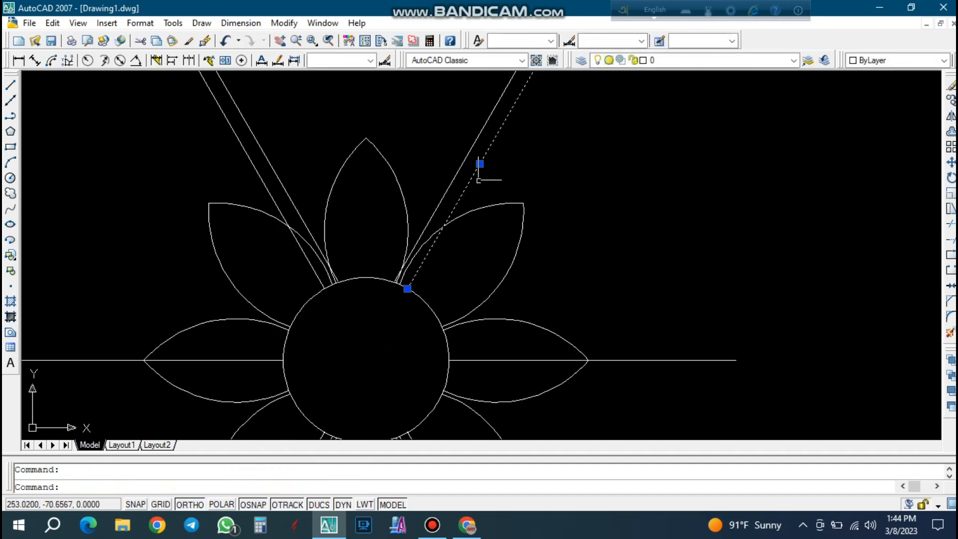
pyautogui.hotkey('ctrl', 'z')
pyautogui.hotkey('ctrl', 'z')
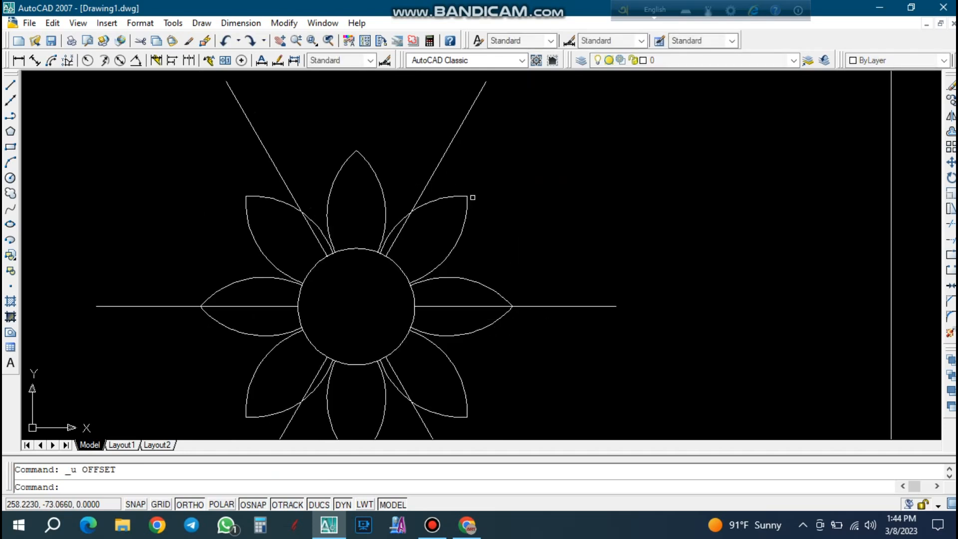
# Offset the two upper diagonal lines 1 unit inward toward the top petal.
pyautogui.write('o')
pyautogui.press('Return')
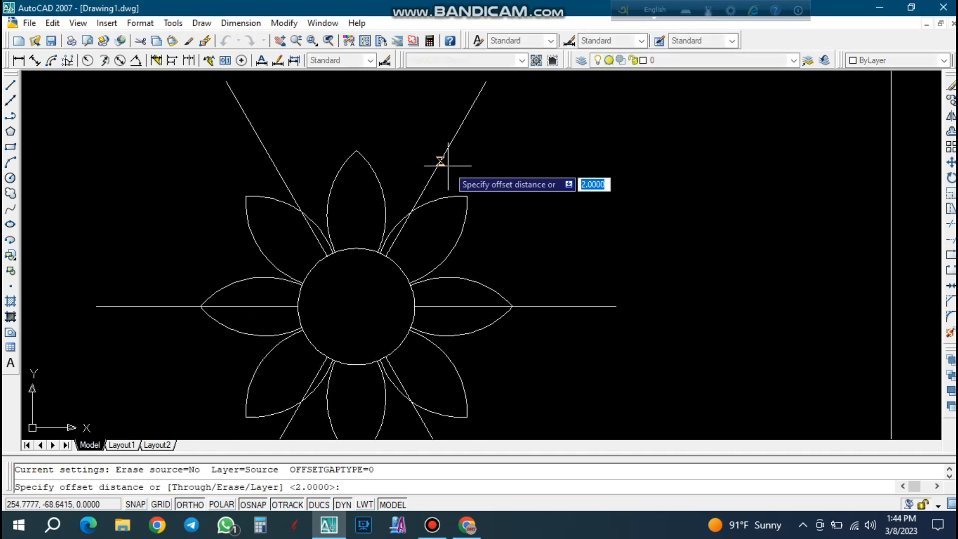
pyautogui.write('1')
pyautogui.press('Return')
pyautogui.click(440, 161)
pyautogui.click(435, 162)
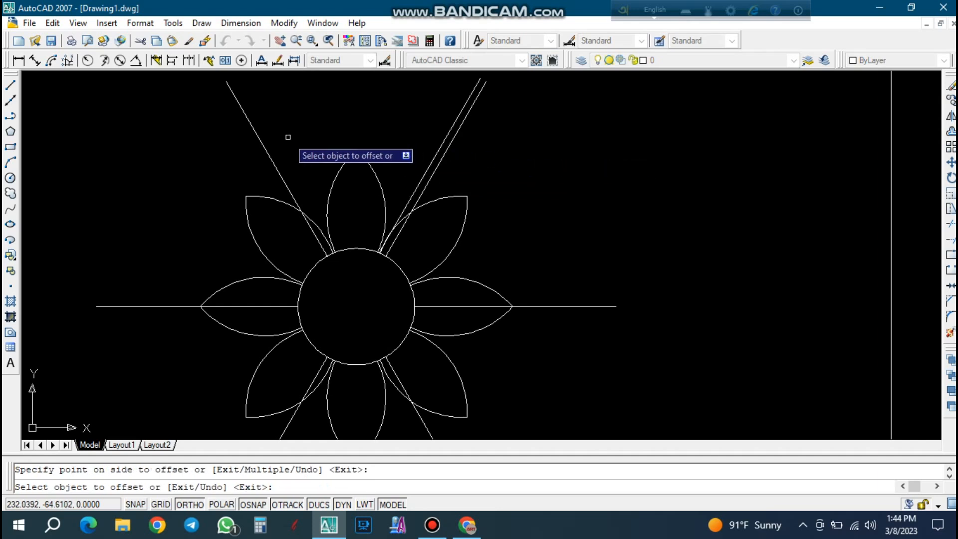
pyautogui.click(272, 153)
pyautogui.click(304, 148)
pyautogui.scroll(-2, 318, 155)
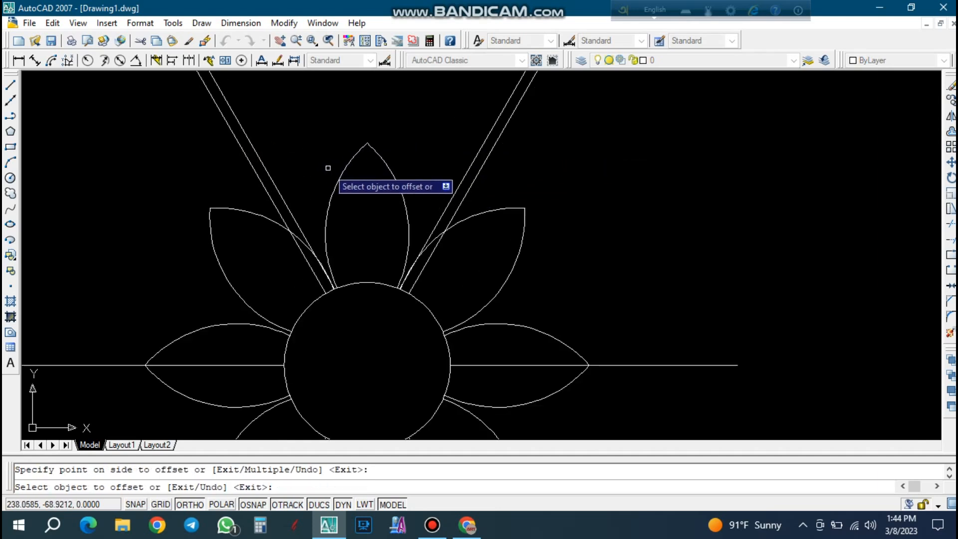
pyautogui.press('Escape')
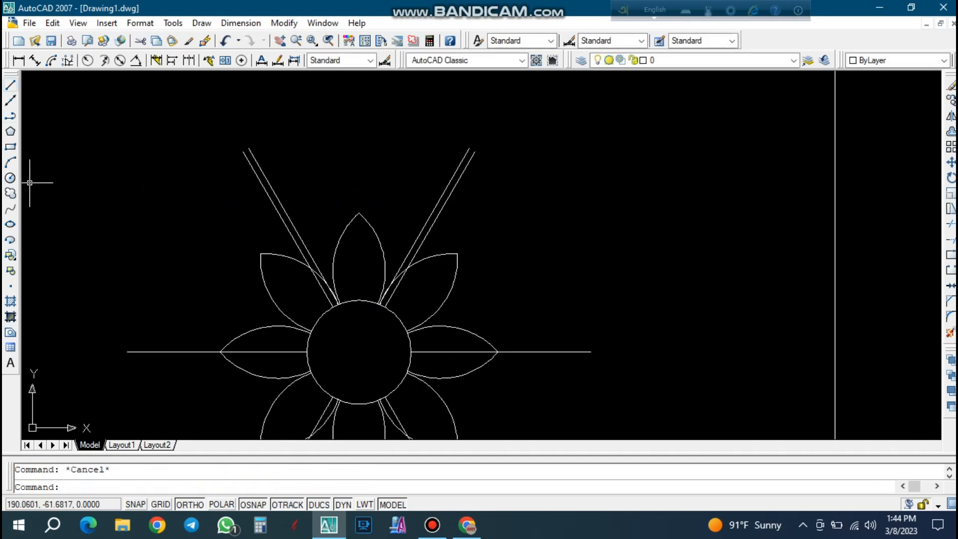
# Draw a circle with a radius of about 29.5 units from the central circle's centre, enclosing the petals.
pyautogui.click(10, 178)
pyautogui.click(359, 352)
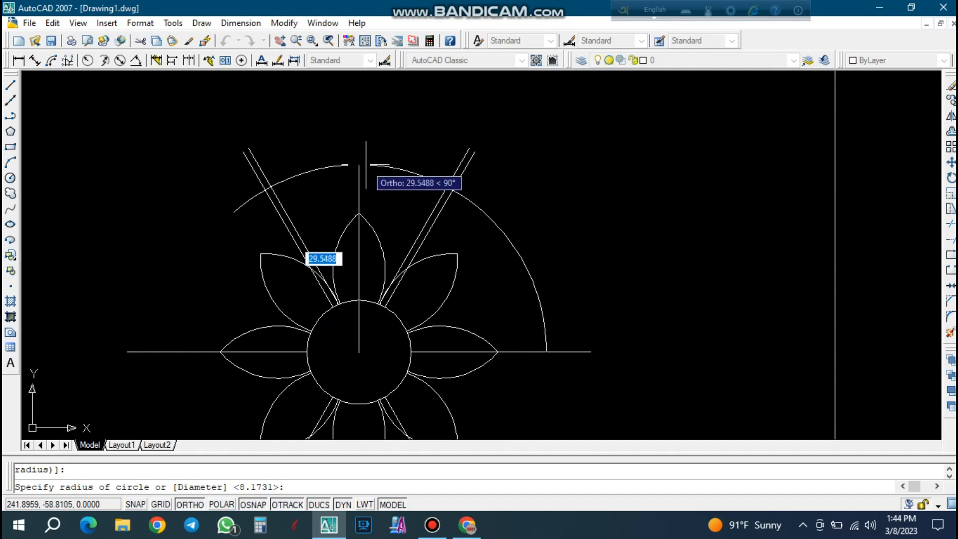
pyautogui.click(366, 164)
pyautogui.scroll(3, 312, 192)
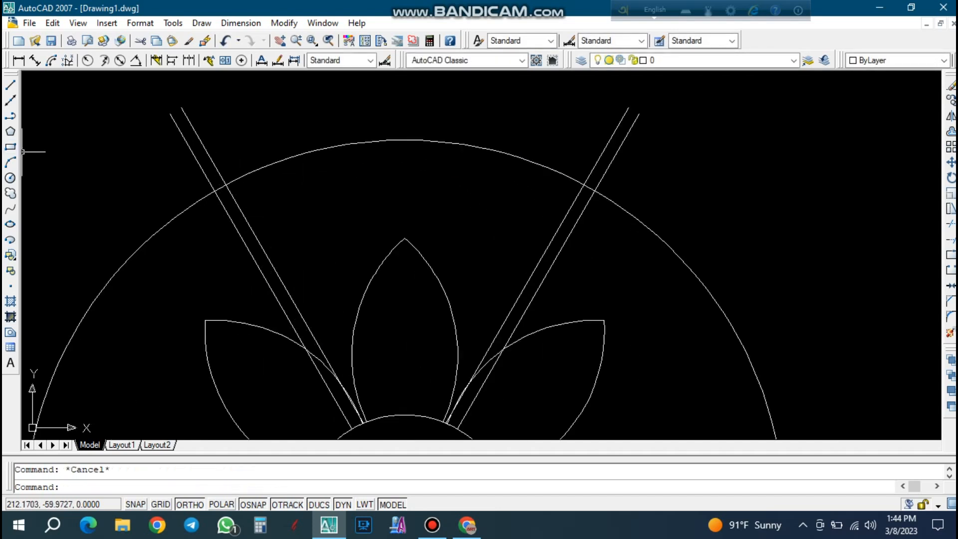
# Draw a three-point arc starting on the inner left diagonal line and curving up inside the outer circle toward the top petal.
pyautogui.click(10, 162)
pyautogui.click(256, 241)
pyautogui.scroll(1, 258, 210)
pyautogui.press('F8')
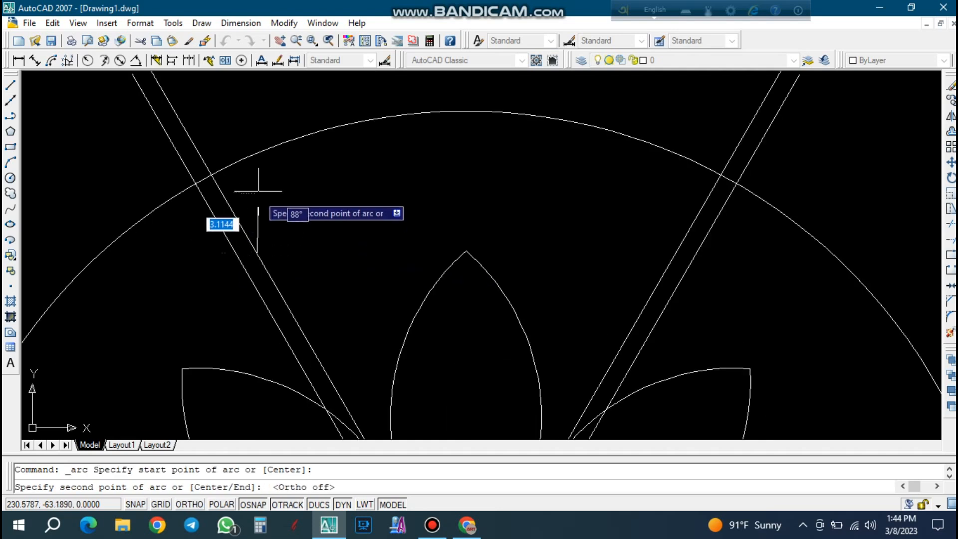
pyautogui.click(258, 188)
pyautogui.click(324, 161)
# Reshape the new arc by stretching its midpoint inward for a flatter curve.
pyautogui.click(254, 210)
pyautogui.click(259, 184)
pyautogui.scroll(2, 264, 192)
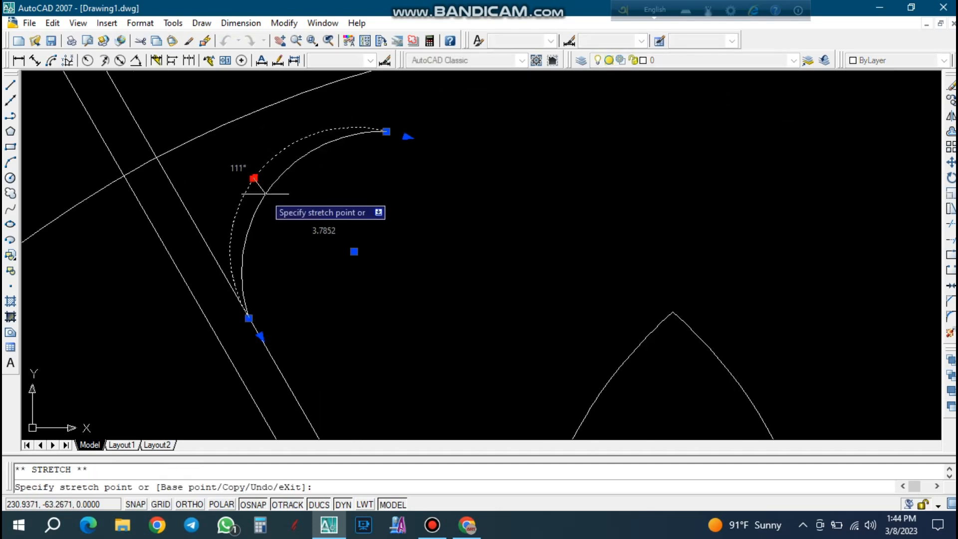
pyautogui.click(262, 182)
pyautogui.press('Escape')
pyautogui.scroll(-3, 374, 160)
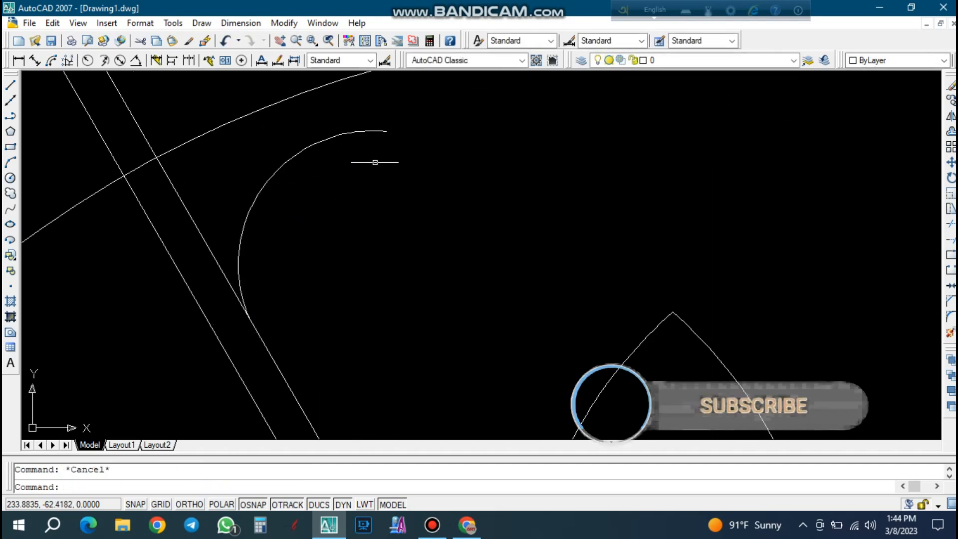
# Draw a vertical line from the central circle's centre up through the top petal and past the outer circle.
pyautogui.click(10, 85)
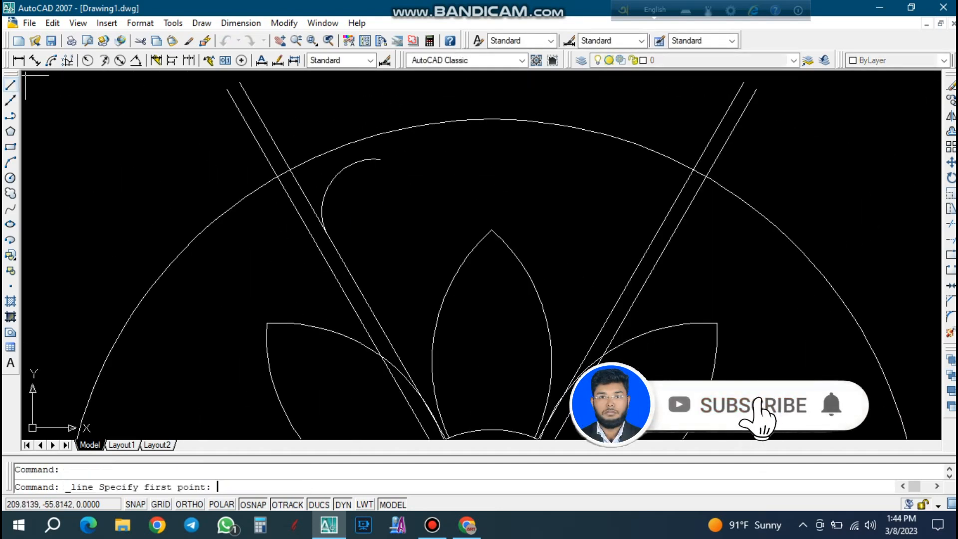
pyautogui.scroll(-3, 349, 270)
pyautogui.click(347, 293)
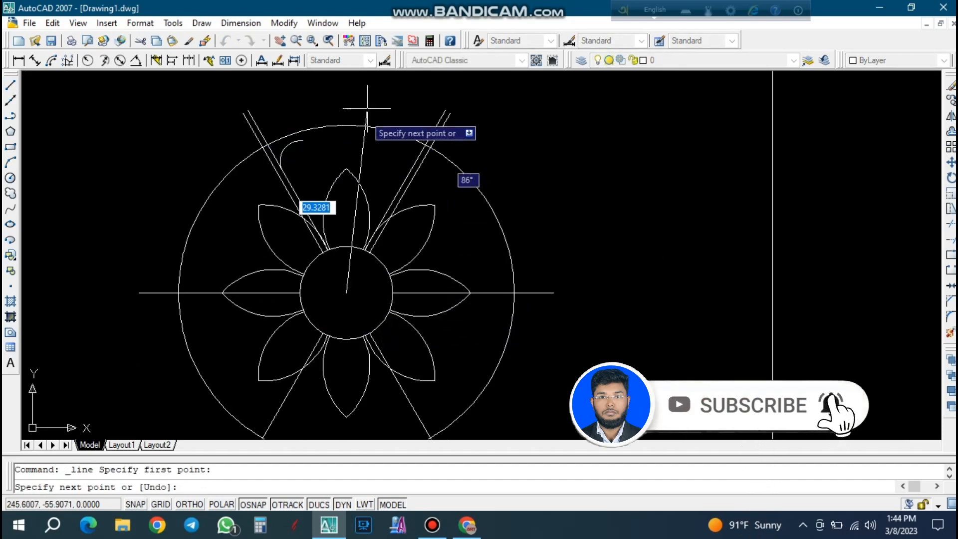
pyautogui.scroll(2, 340, 95)
pyautogui.press('F8')
pyautogui.scroll(2, 352, 97)
pyautogui.click(343, 87)
pyautogui.press('Escape')
# Stretch the arc's upper end horizontally toward the vertical line, giving a radius of about 4.5 units.
pyautogui.press('Return')
pyautogui.click(250, 182)
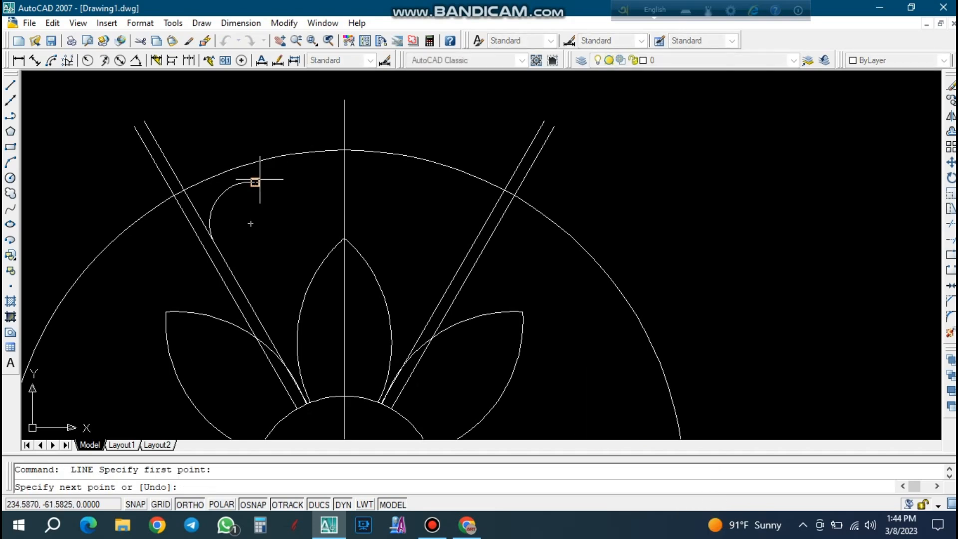
pyautogui.scroll(3, 299, 190)
pyautogui.click(181, 164)
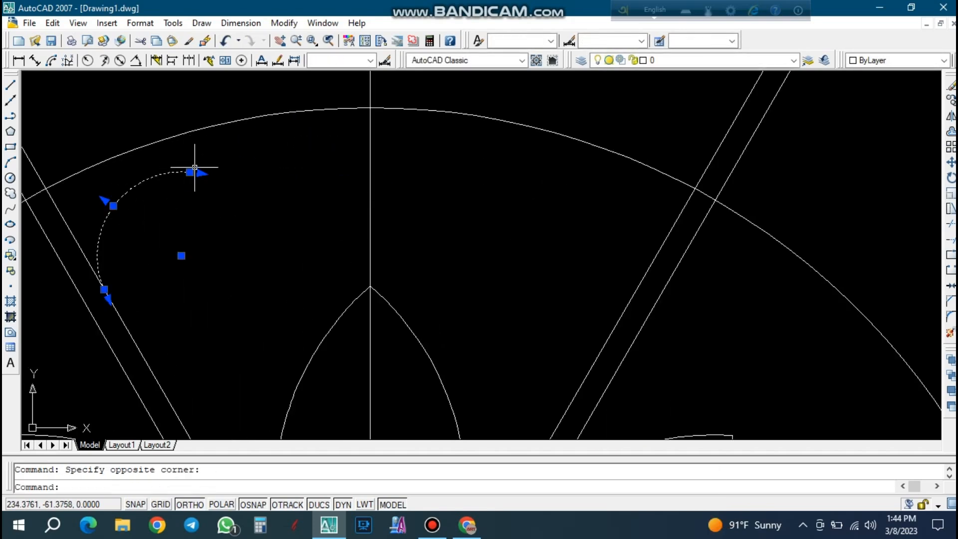
pyautogui.click(191, 172)
pyautogui.scroll(2, 282, 172)
pyautogui.click(262, 172)
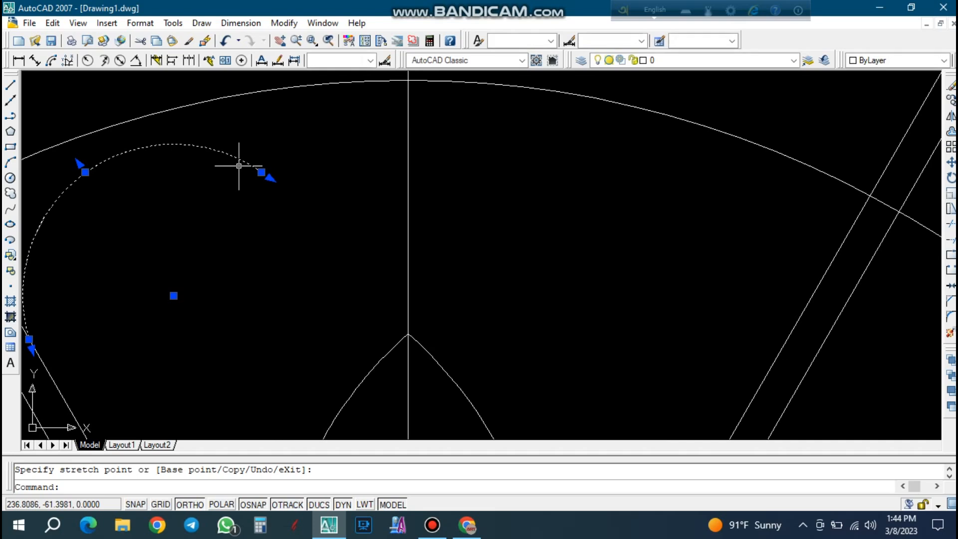
# Bulge the arc slightly outward toward the outer circle by stretching its midpoint.
pyautogui.click(86, 172)
pyautogui.scroll(3, 78, 164)
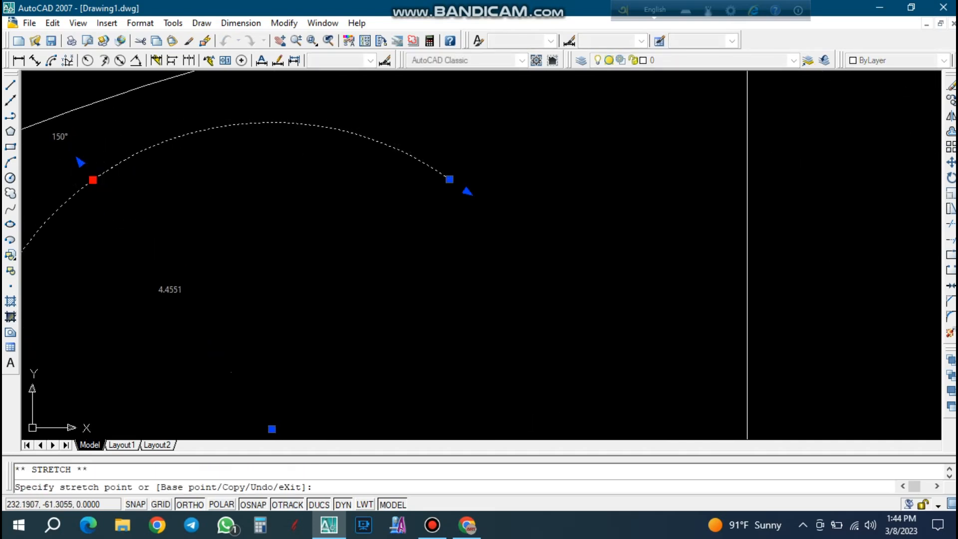
pyautogui.click(82, 158)
pyautogui.scroll(-4, 85, 156)
pyautogui.press('Escape')
pyautogui.scroll(-3, 284, 135)
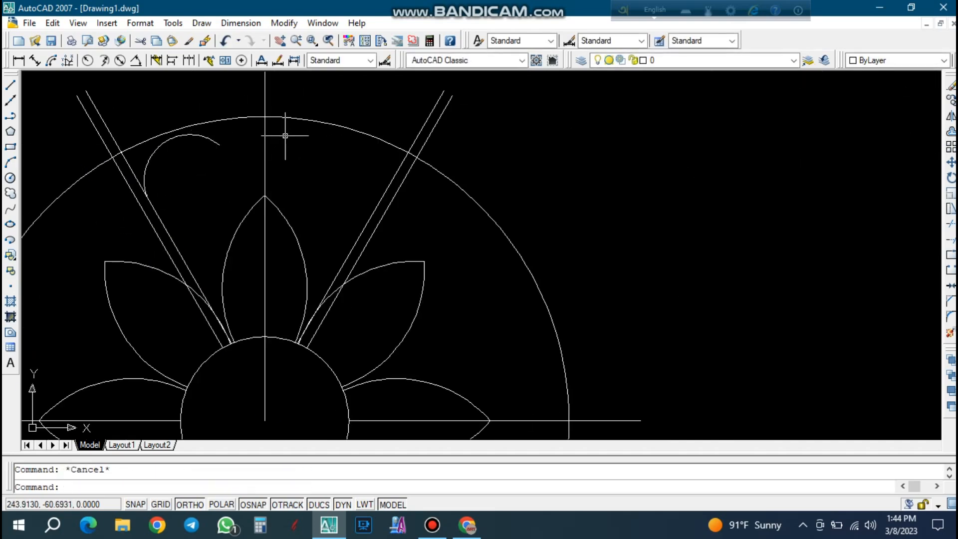
# Mirror the arc about the vertical centre line, keeping the source arc.
pyautogui.scroll(2, 224, 151)
pyautogui.press('Return')
pyautogui.press('Escape')
pyautogui.click(231, 165)
pyautogui.click(214, 139)
pyautogui.write('m')
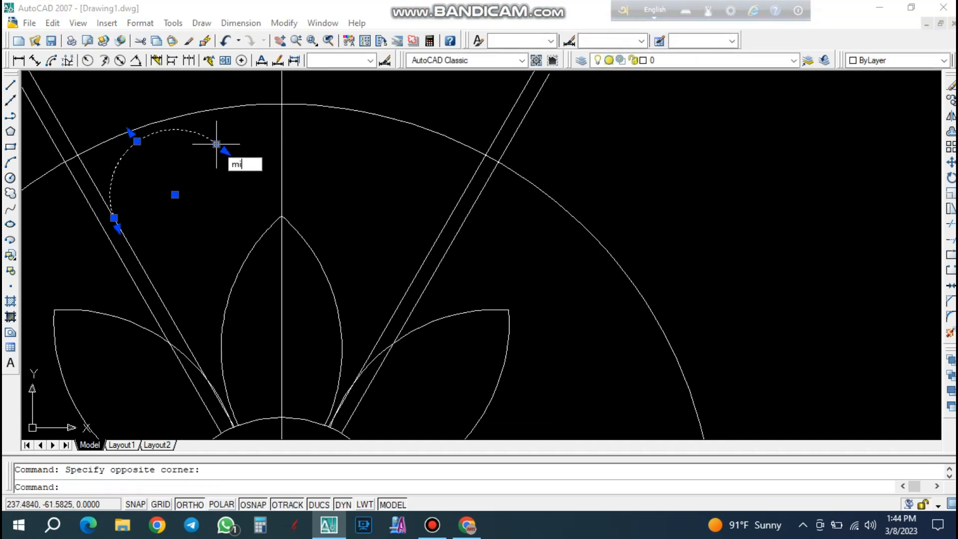
pyautogui.write('i')
pyautogui.press('Return')
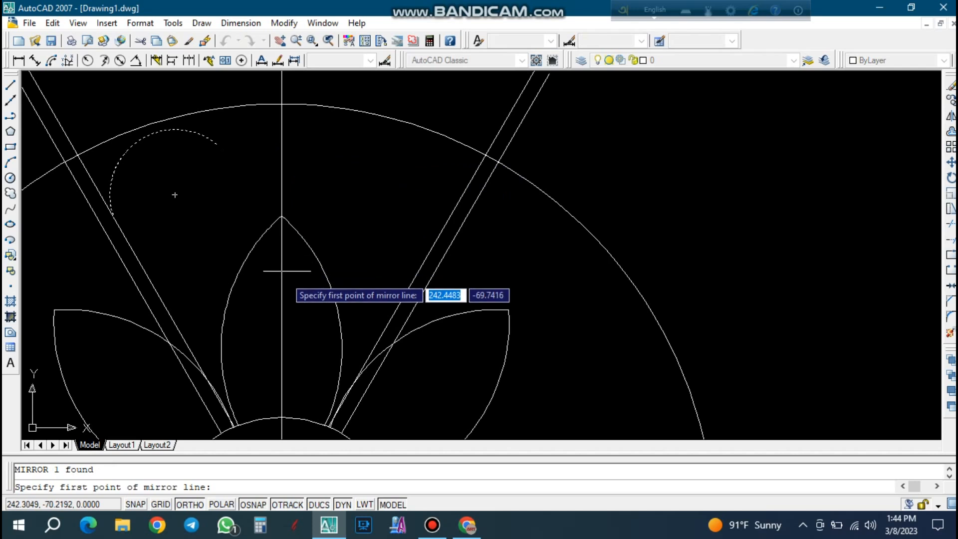
pyautogui.click(282, 288)
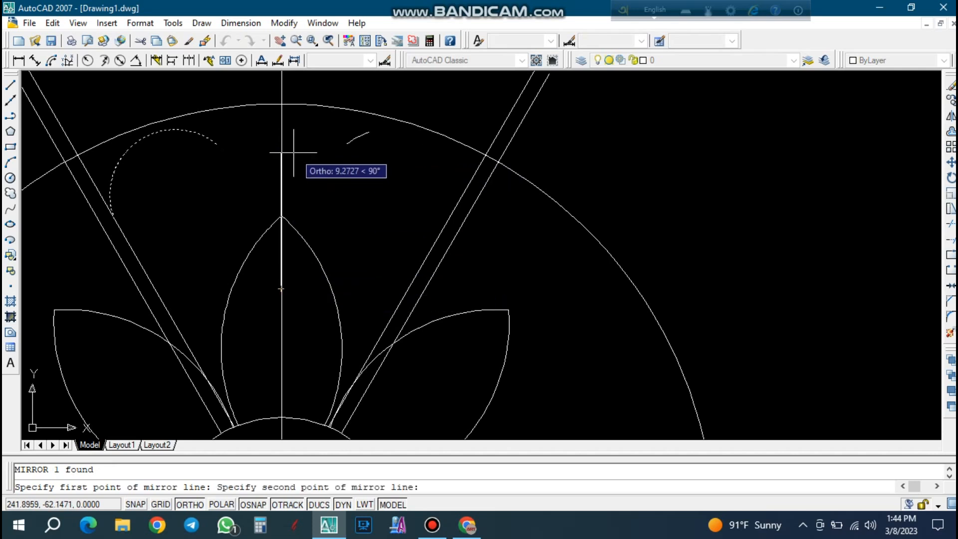
pyautogui.press('Return')
pyautogui.click(283, 140)
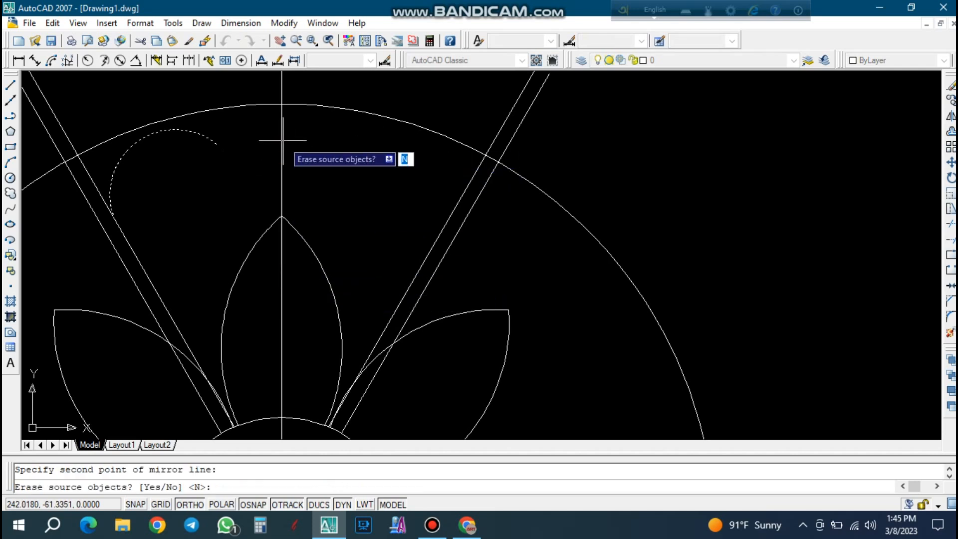
pyautogui.press('Return')
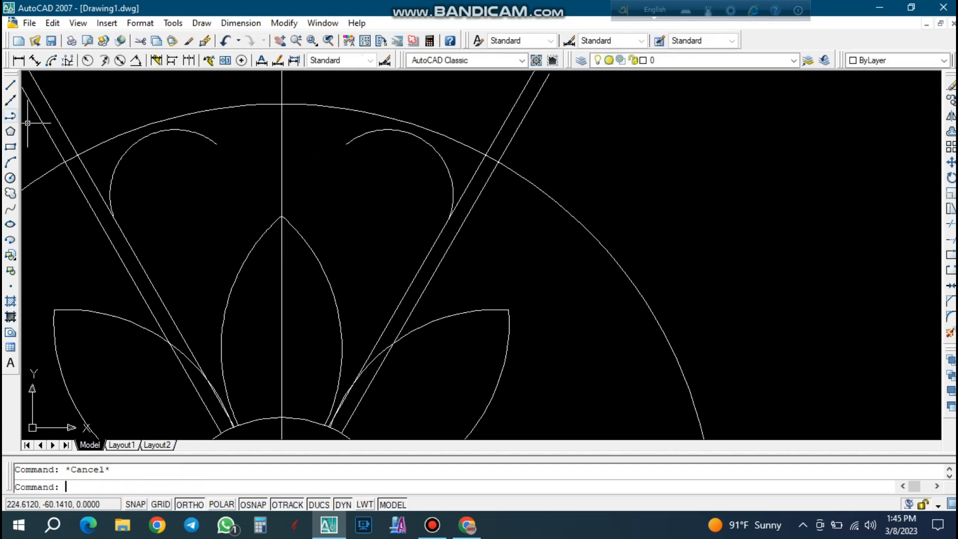
# Draw a three-point arc joining the upper ends of the mirrored arcs, dipping through a point on the vertical line.
pyautogui.click(216, 143)
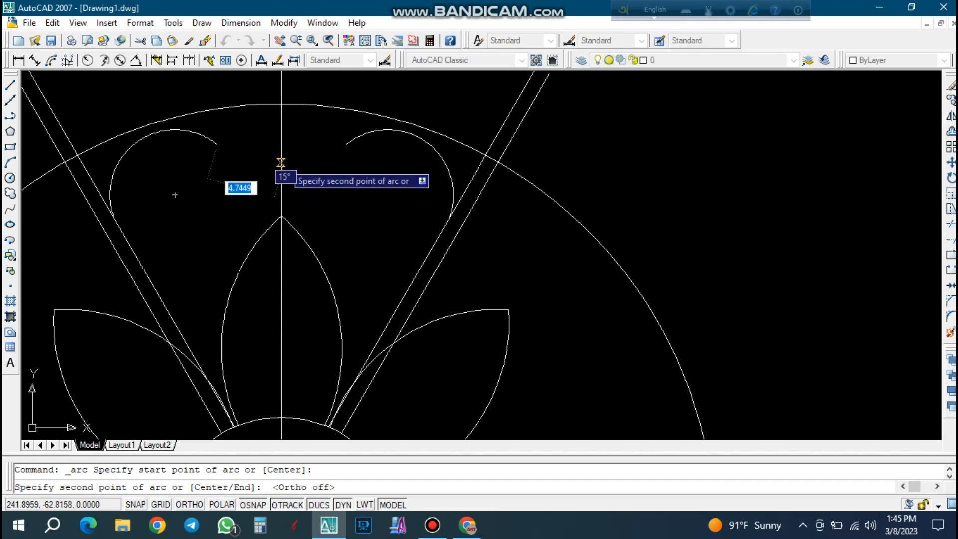
pyautogui.click(281, 162)
pyautogui.click(346, 145)
pyautogui.press('Escape')
pyautogui.scroll(2, 284, 133)
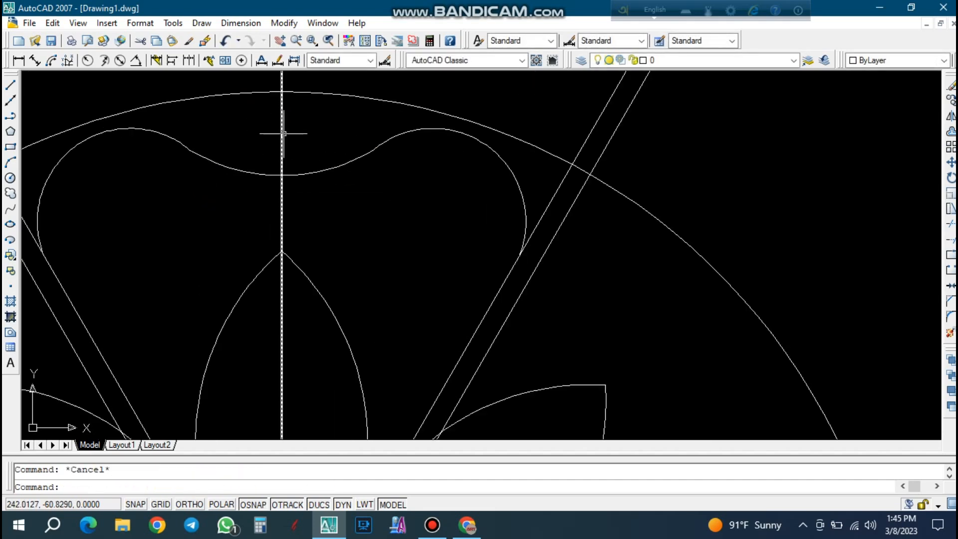
pyautogui.scroll(-3, 365, 125)
pyautogui.scroll(-2, 390, 153)
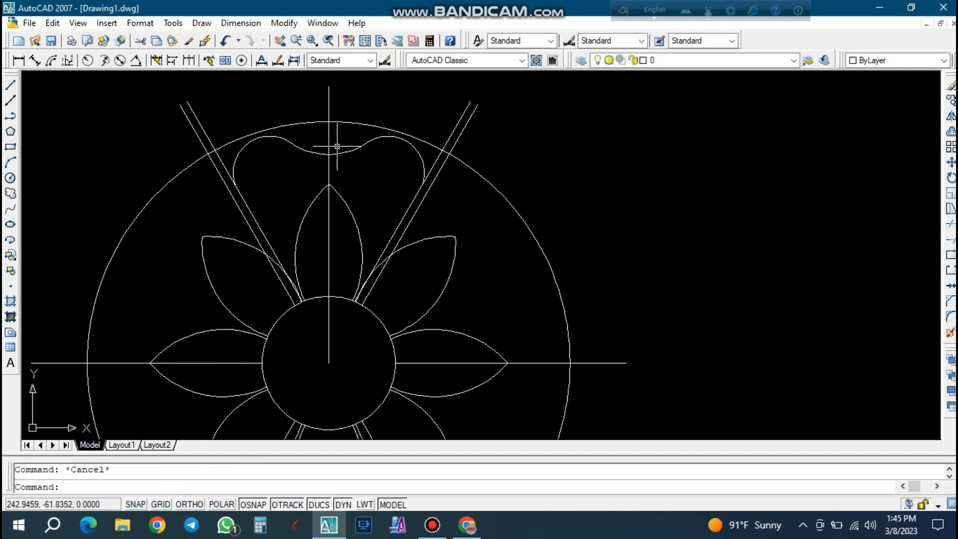
# Try to move the three joined arcs straight up about 1.7 units, and undo the move.
pyautogui.scroll(2, 344, 148)
pyautogui.click(291, 176)
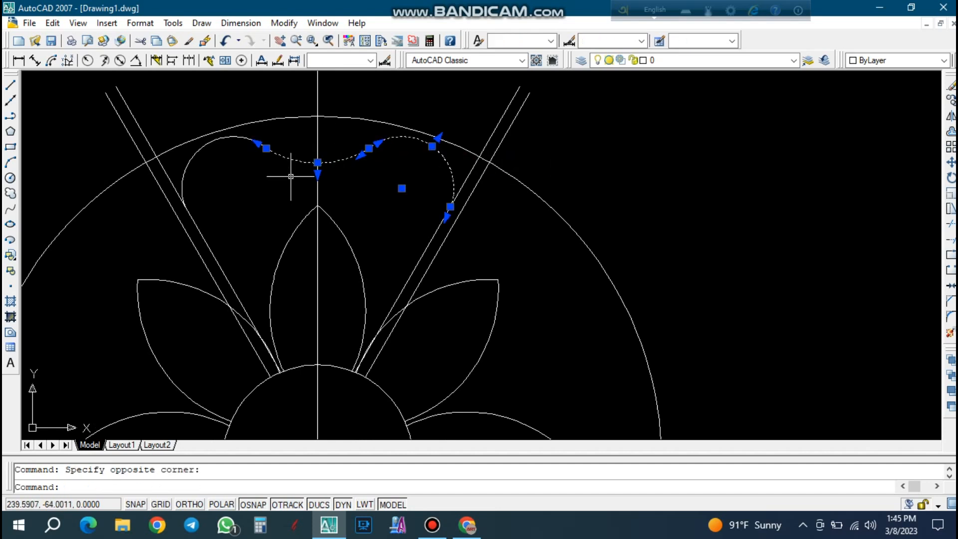
pyautogui.write('m')
pyautogui.press('Return')
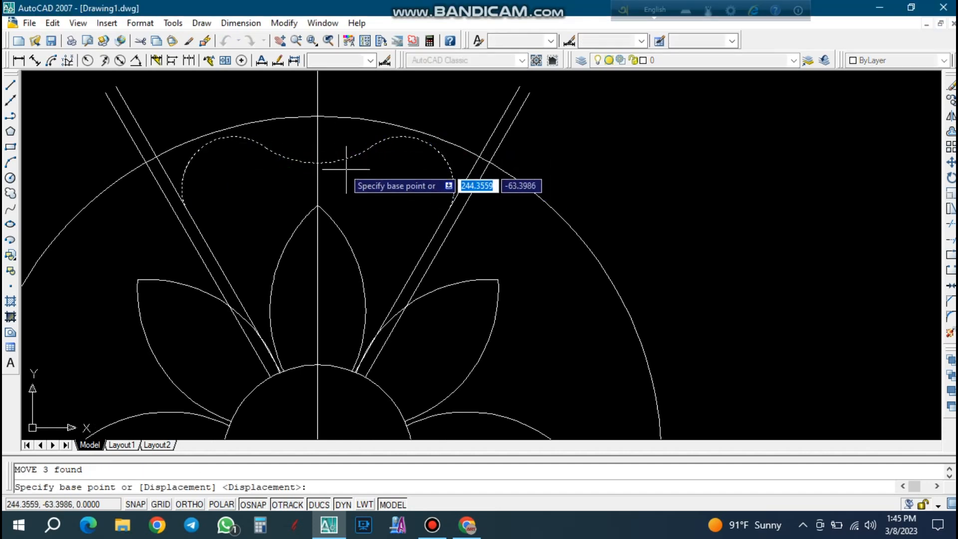
pyautogui.scroll(2, 320, 157)
pyautogui.click(317, 160)
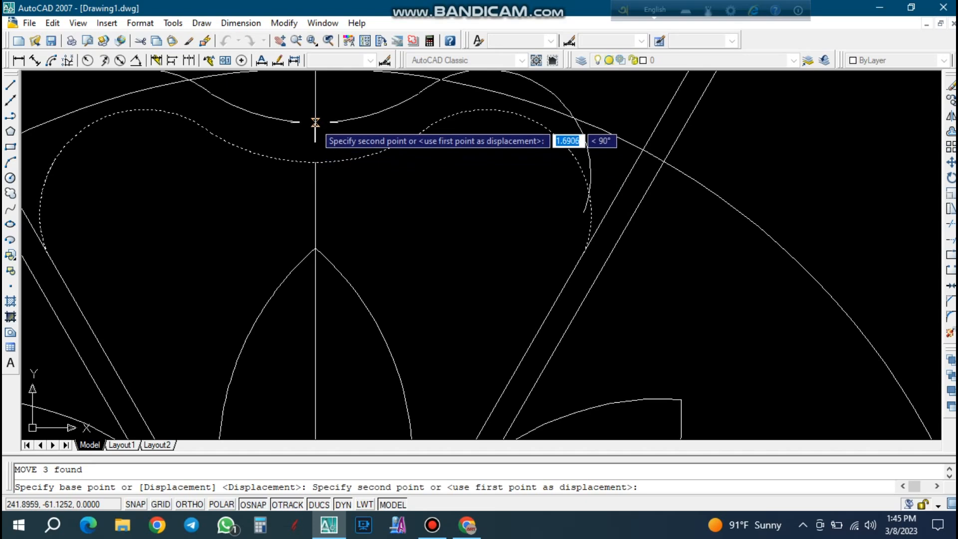
pyautogui.click(316, 128)
pyautogui.scroll(-2, 313, 232)
pyautogui.hotkey('ctrl', 'z')
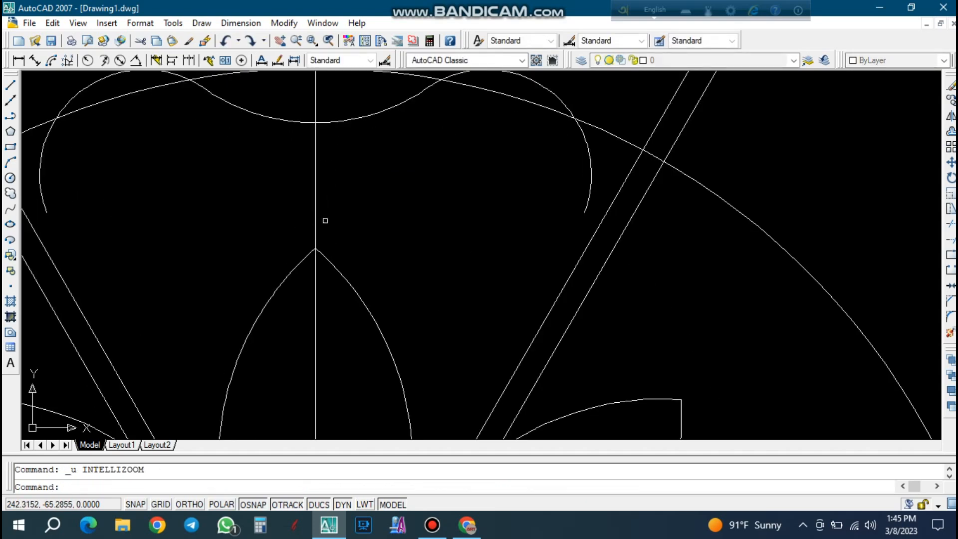
pyautogui.hotkey('ctrl', 'z')
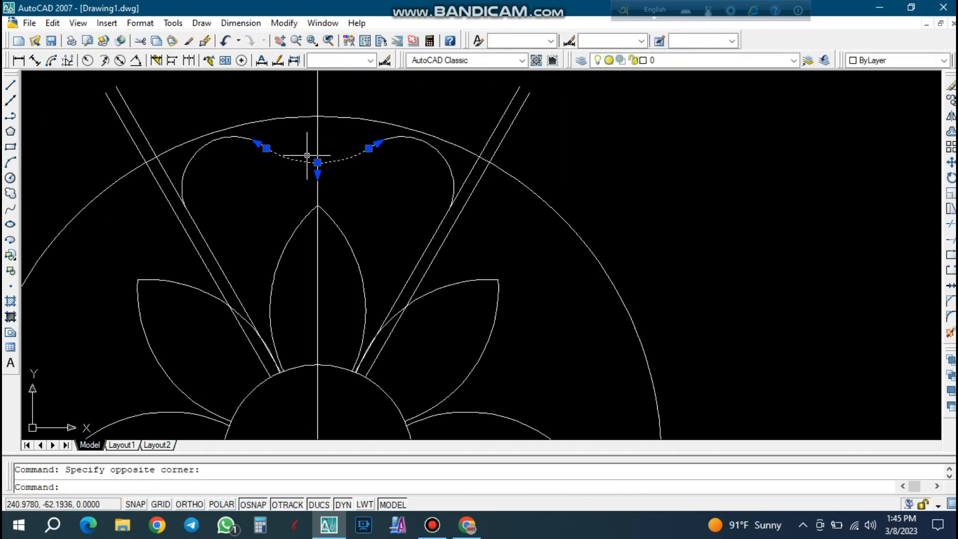
# Flatten the connecting arc by raising its midpoint along the vertical line.
pyautogui.scroll(4, 308, 155)
pyautogui.click(326, 169)
pyautogui.scroll(2, 326, 161)
pyautogui.click(325, 148)
# Stretch the shared end of the left arc and the connecting arc up and toward the vertical line.
pyautogui.click(269, 169)
pyautogui.click(178, 133)
pyautogui.scroll(3, 225, 120)
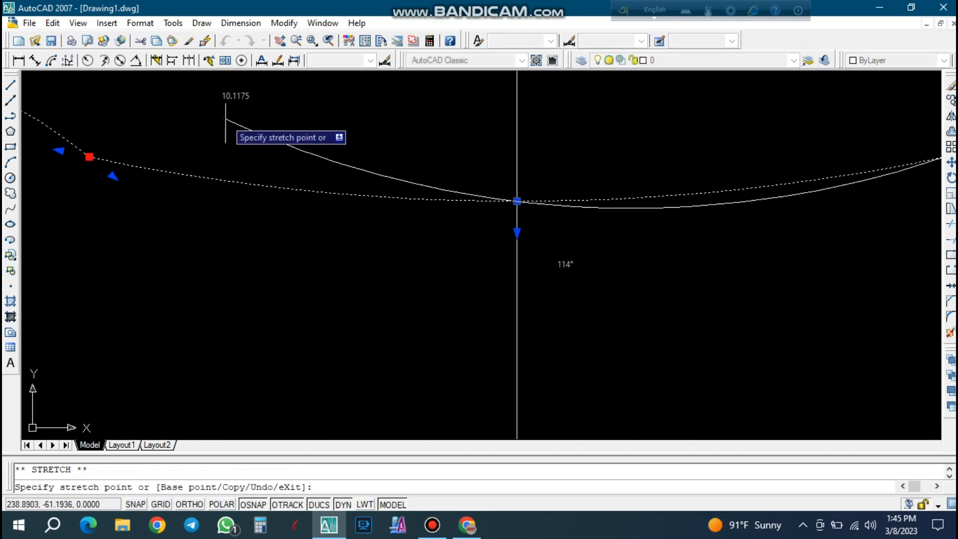
pyautogui.click(229, 121)
pyautogui.press('Escape')
# Stretch the joint between the left arc and the connecting arc further up and inward, deepening the dip.
pyautogui.click(271, 151)
pyautogui.click(217, 113)
pyautogui.click(230, 121)
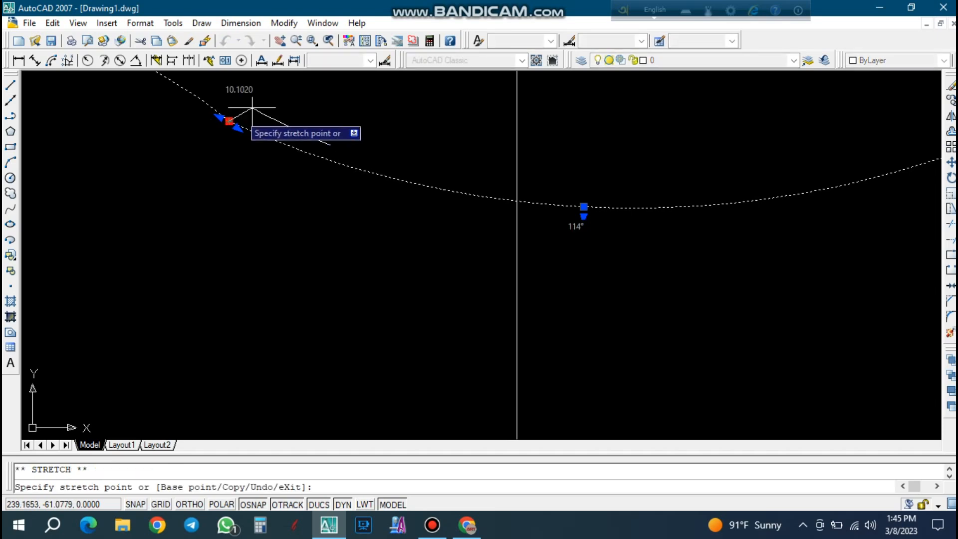
pyautogui.scroll(-3, 270, 135)
pyautogui.scroll(2, 282, 142)
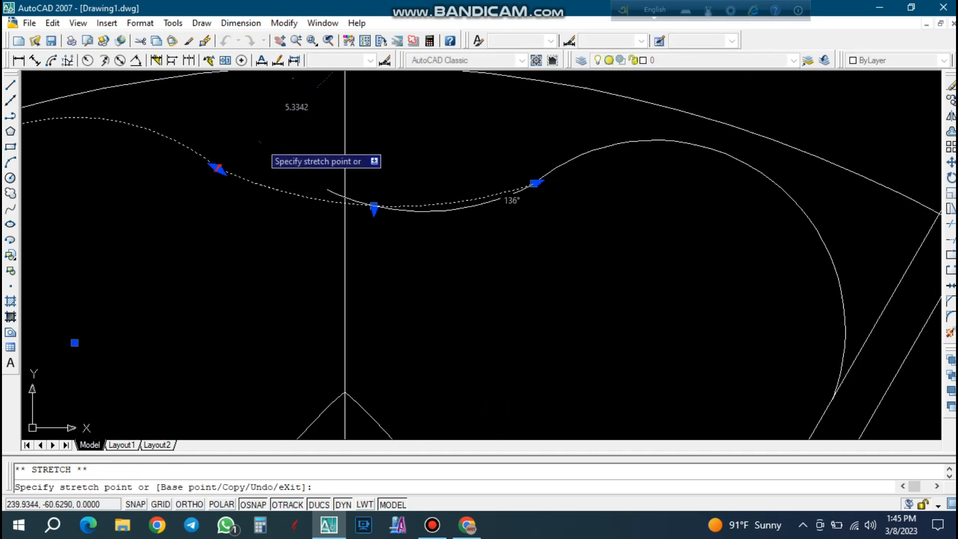
pyautogui.press('Escape')
pyautogui.scroll(-3, 306, 161)
pyautogui.scroll(1, 319, 162)
pyautogui.scroll(2, 327, 159)
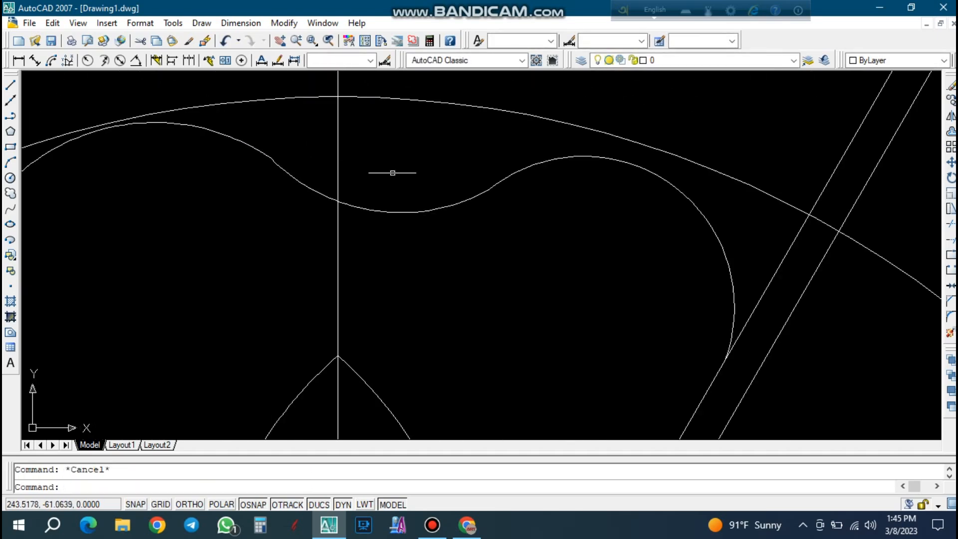
# Trim the connecting arc on the right side of the vertical line.
pyautogui.write('tr')
pyautogui.press('Return')
pyautogui.press('Return')
pyautogui.click(443, 225)
pyautogui.click(406, 152)
pyautogui.press('Escape')
# Stretch the trimmed arc's cut end up along the vertical line.
pyautogui.click(329, 207)
pyautogui.click(315, 180)
pyautogui.scroll(3, 335, 197)
pyautogui.click(343, 205)
pyautogui.click(342, 183)
pyautogui.scroll(1, 263, 170)
pyautogui.press('Escape')
pyautogui.scroll(-4, 319, 177)
# Stretch the shared end of the left arc and the trimmed arc slightly away from the vertical line.
pyautogui.click(260, 186)
pyautogui.click(214, 110)
pyautogui.scroll(6, 249, 146)
pyautogui.click(269, 143)
pyautogui.scroll(2, 240, 141)
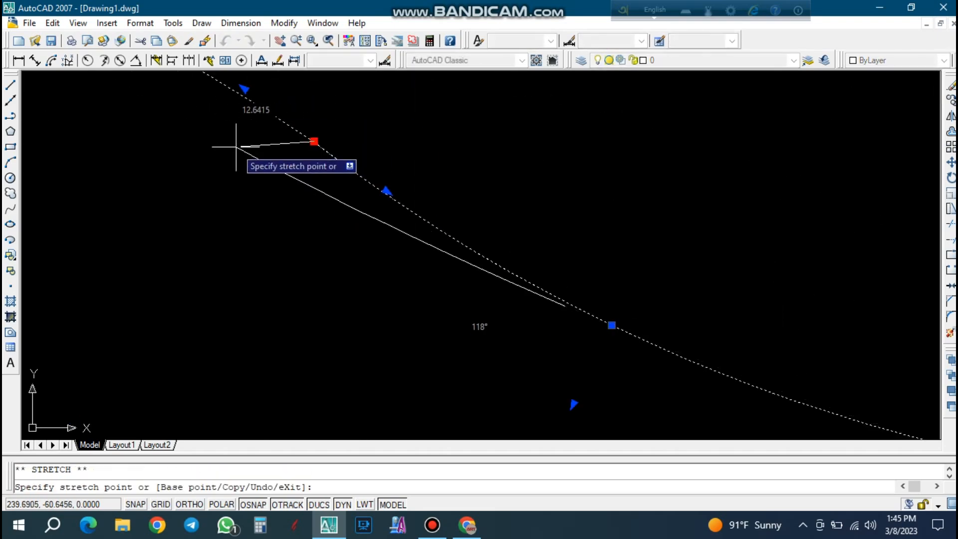
pyautogui.press('Escape')
pyautogui.scroll(-5, 234, 137)
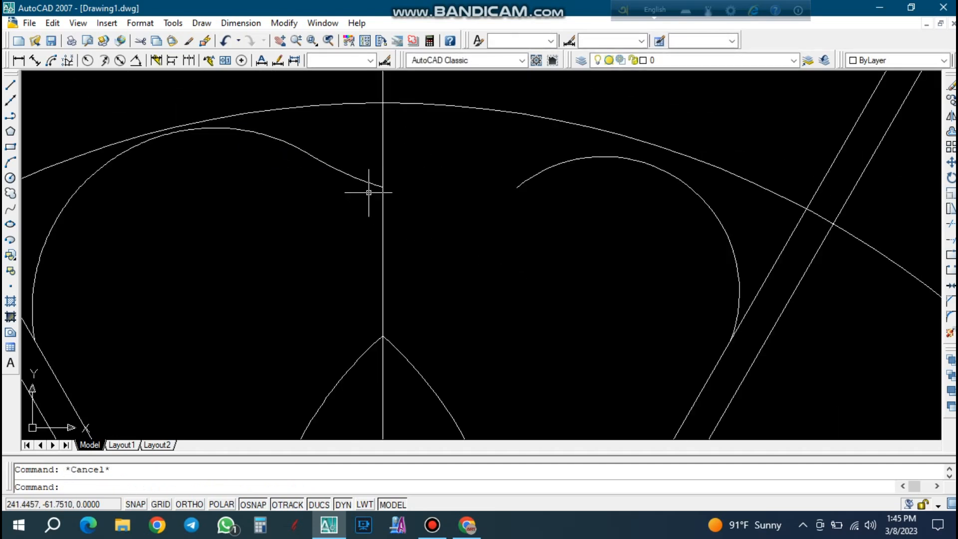
# Raise the trimmed arc's end on the vertical line slightly so the curve meets the line more smoothly.
pyautogui.click(371, 186)
pyautogui.scroll(4, 385, 172)
pyautogui.click(379, 199)
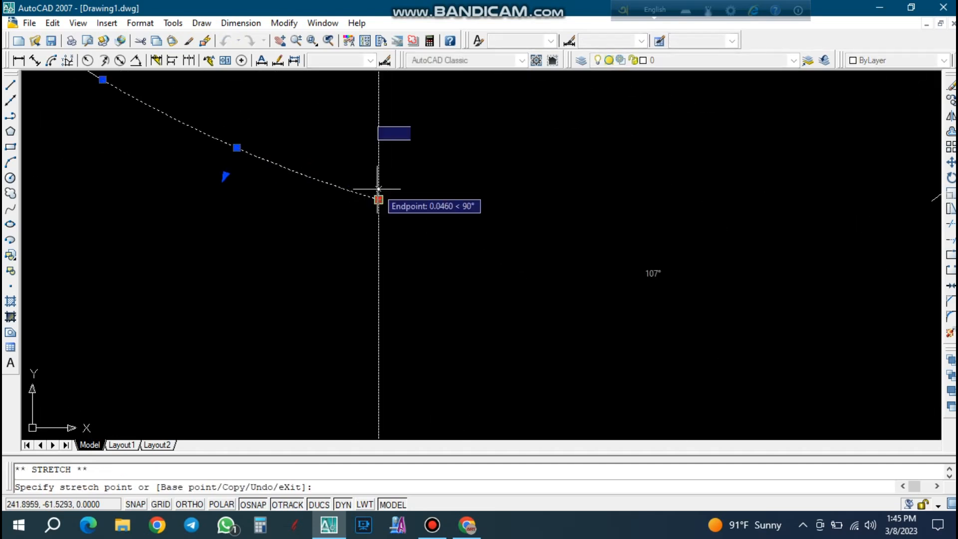
pyautogui.press('Escape')
pyautogui.scroll(-3, 413, 176)
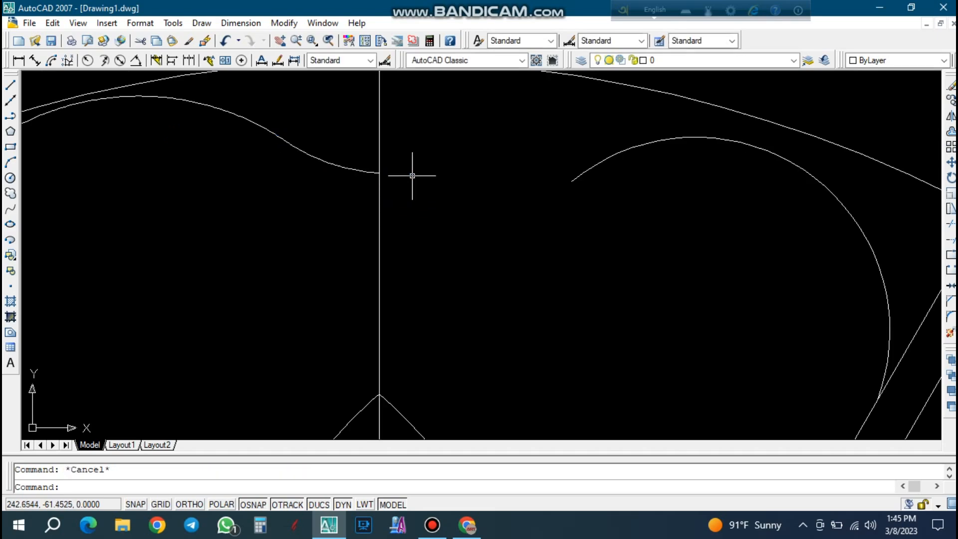
# Delete the mirrored arc on the right side of the vertical line.
pyautogui.click(628, 198)
pyautogui.click(582, 143)
pyautogui.press('Delete')
pyautogui.scroll(-3, 348, 216)
pyautogui.scroll(1, 311, 242)
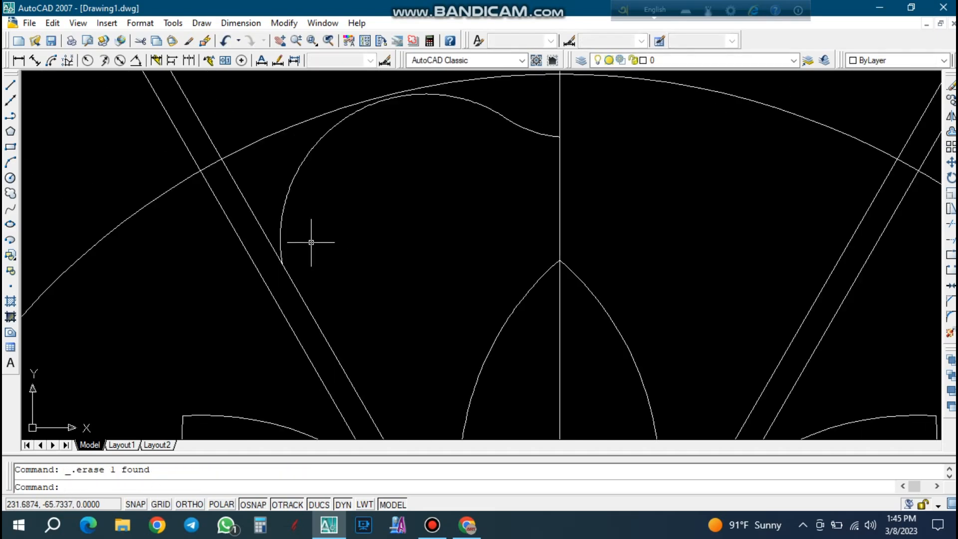
# Stretch the left arc's lower end slightly down along the inner left diagonal line.
pyautogui.click(311, 242)
pyautogui.click(278, 208)
pyautogui.scroll(3, 279, 270)
pyautogui.click(286, 265)
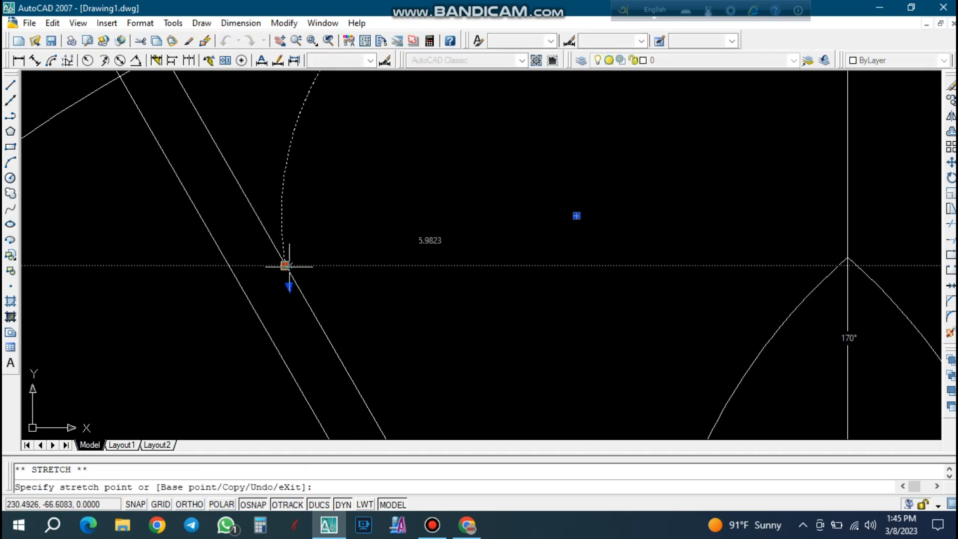
pyautogui.press('Escape')
pyautogui.scroll(-3, 306, 180)
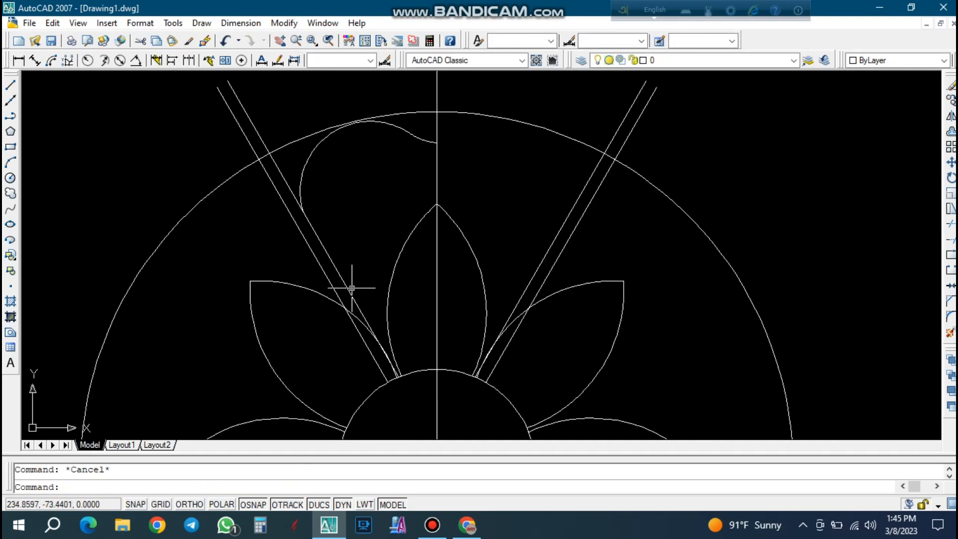
# Trim the inner left diagonal line at the arc's lower end and delete its leftover upper piece.
pyautogui.write('tr')
pyautogui.press('Return')
pyautogui.press('Return')
pyautogui.press('Escape')
pyautogui.click(264, 124)
pyautogui.click(245, 110)
pyautogui.press('Delete')
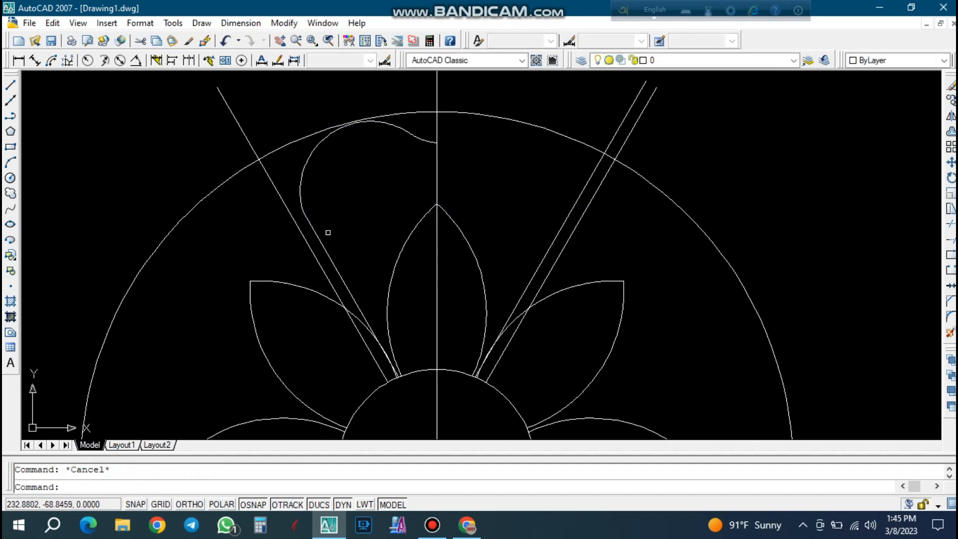
pyautogui.scroll(2, 340, 252)
pyautogui.click(340, 229)
pyautogui.click(273, 192)
pyautogui.scroll(3, 284, 209)
pyautogui.click(297, 215)
pyautogui.scroll(3, 302, 216)
pyautogui.press('Escape')
pyautogui.click(355, 207)
pyautogui.click(299, 202)
pyautogui.click(312, 213)
pyautogui.scroll(4, 330, 205)
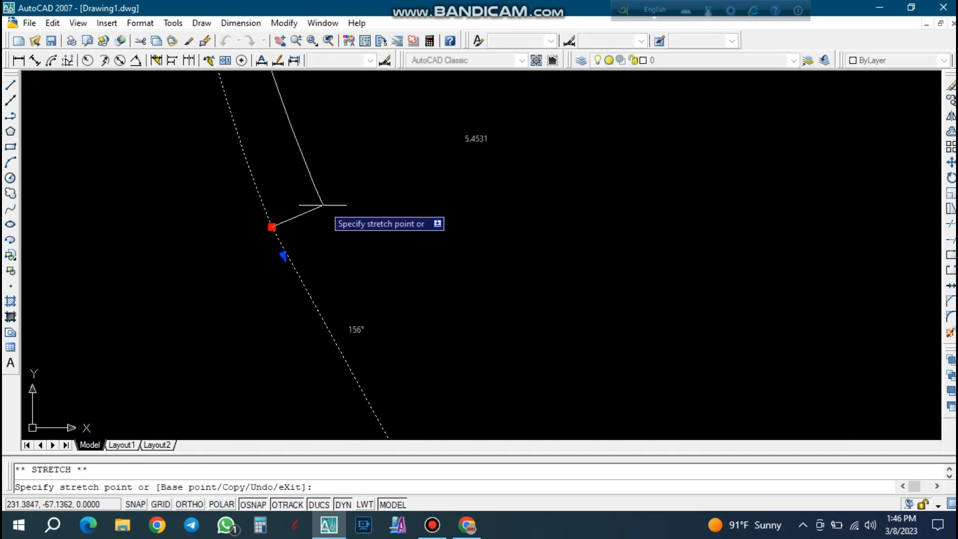
pyautogui.press('Escape')
pyautogui.press('Escape')
# Stretch the lower end of the inner left diagonal line down past the central circle's edge into the circle.
pyautogui.scroll(-6, 296, 186)
pyautogui.scroll(-4, 295, 174)
pyautogui.scroll(3, 339, 259)
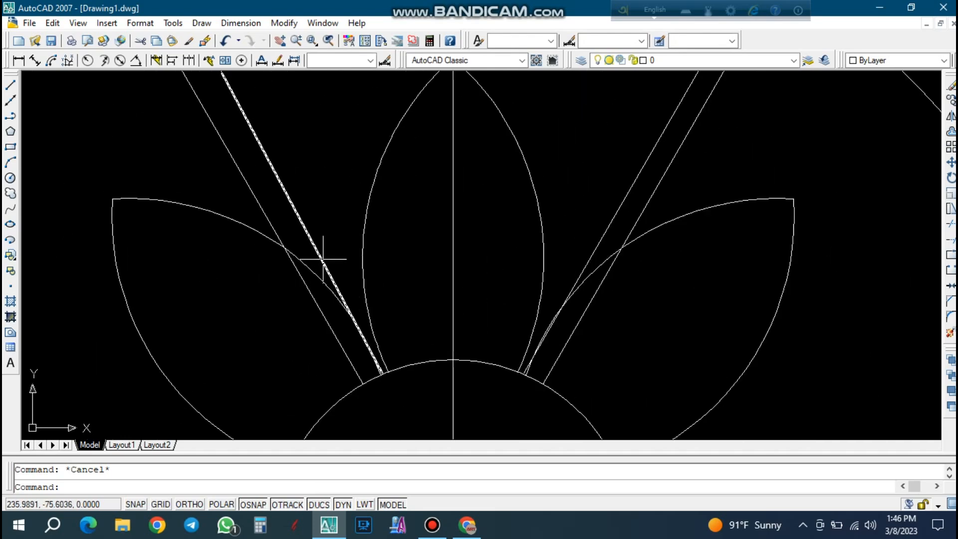
pyautogui.scroll(2, 382, 372)
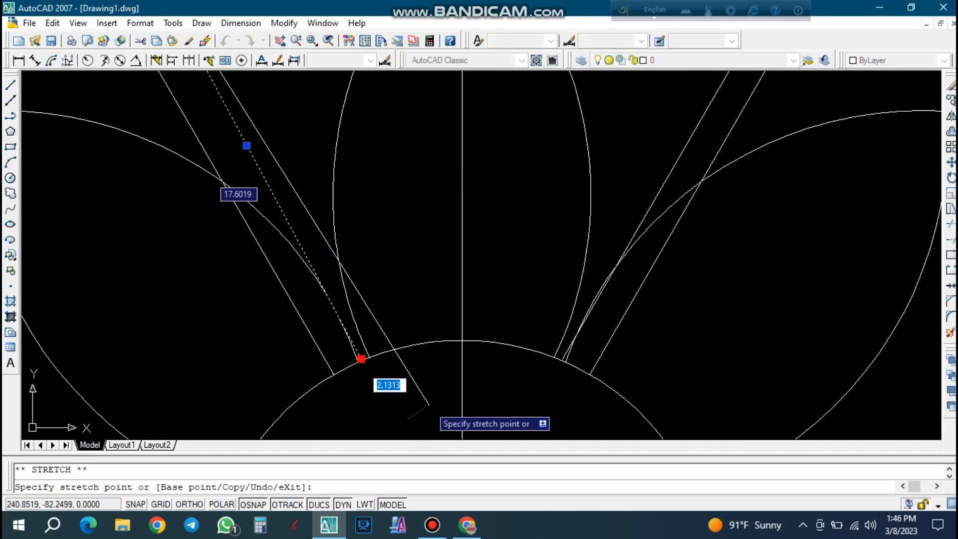
pyautogui.click(406, 400)
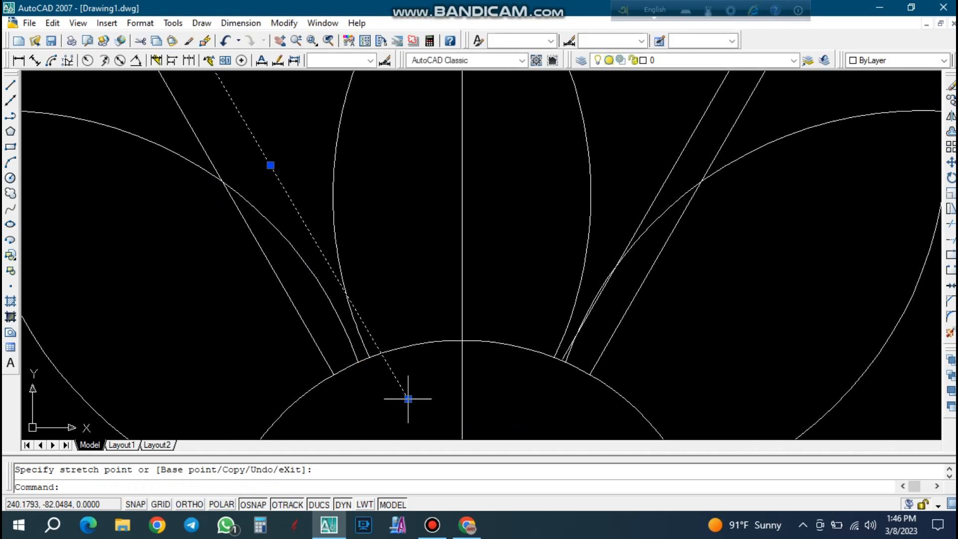
pyautogui.press('Escape')
# Delete the outer left diagonal line and both right diagonal lines in the upper half of the flower.
pyautogui.scroll(-4, 344, 358)
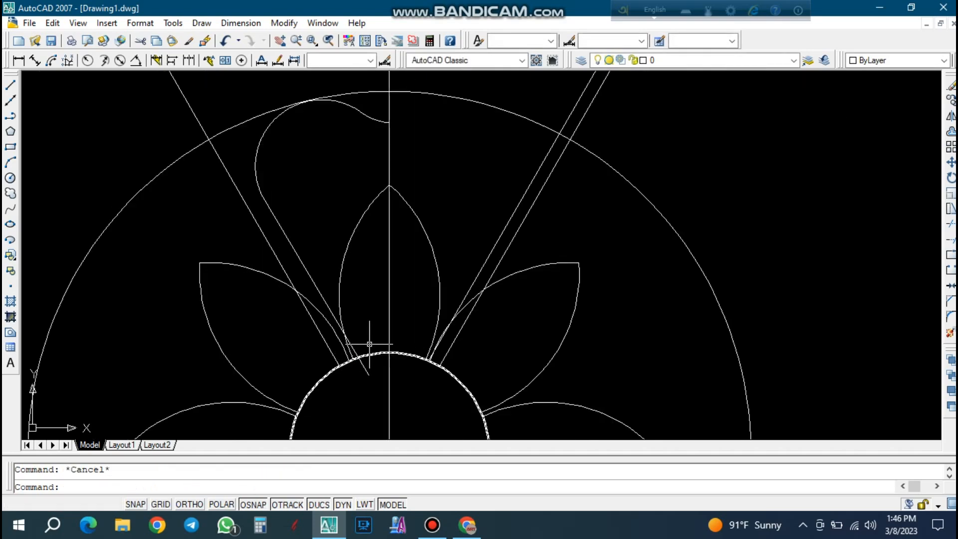
pyautogui.click(242, 186)
pyautogui.click(218, 173)
pyautogui.press('Delete')
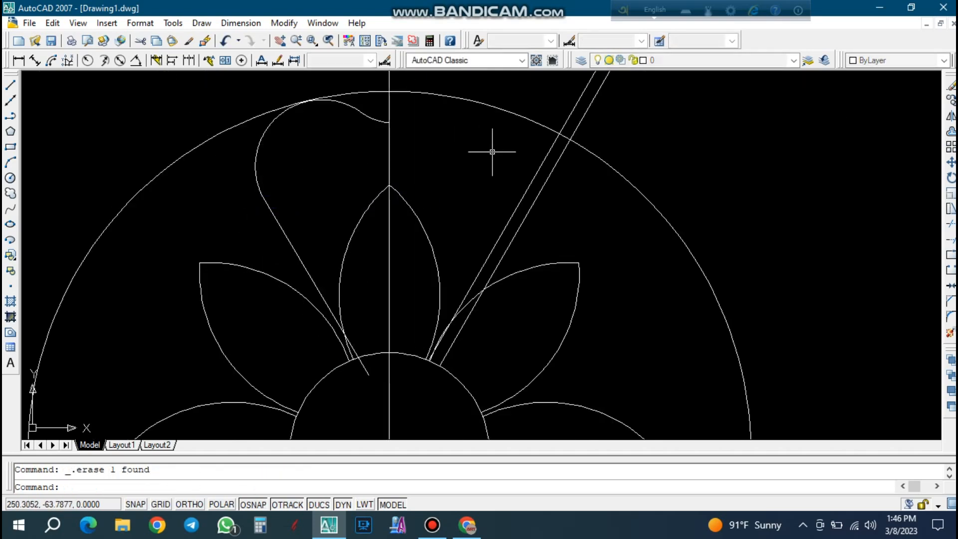
pyautogui.scroll(-2, 428, 343)
pyautogui.click(556, 213)
pyautogui.click(534, 146)
pyautogui.press('Delete')
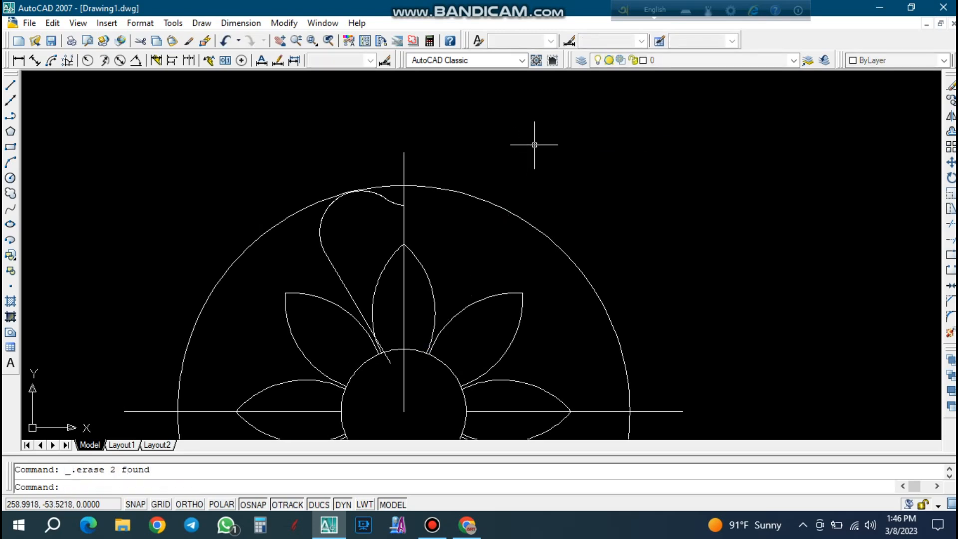
# Delete the horizontal construction line right of the central circle and the diagonal construction line at its lower right.
pyautogui.scroll(-8, 535, 145)
pyautogui.scroll(6, 584, 270)
pyautogui.click(589, 267)
pyautogui.click(583, 210)
pyautogui.press('Delete')
pyautogui.click(586, 433)
pyautogui.click(439, 402)
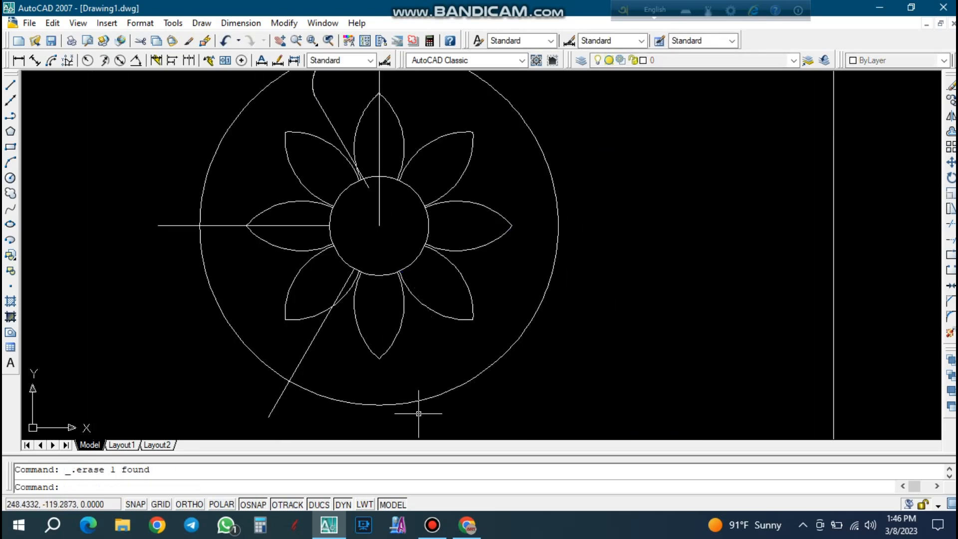
pyautogui.press('Delete')
# Delete the lower left diagonal construction line and the horizontal construction line left of the central circle.
pyautogui.click(333, 434)
pyautogui.click(256, 411)
pyautogui.press('Delete')
pyautogui.click(207, 323)
pyautogui.click(195, 370)
pyautogui.click(180, 276)
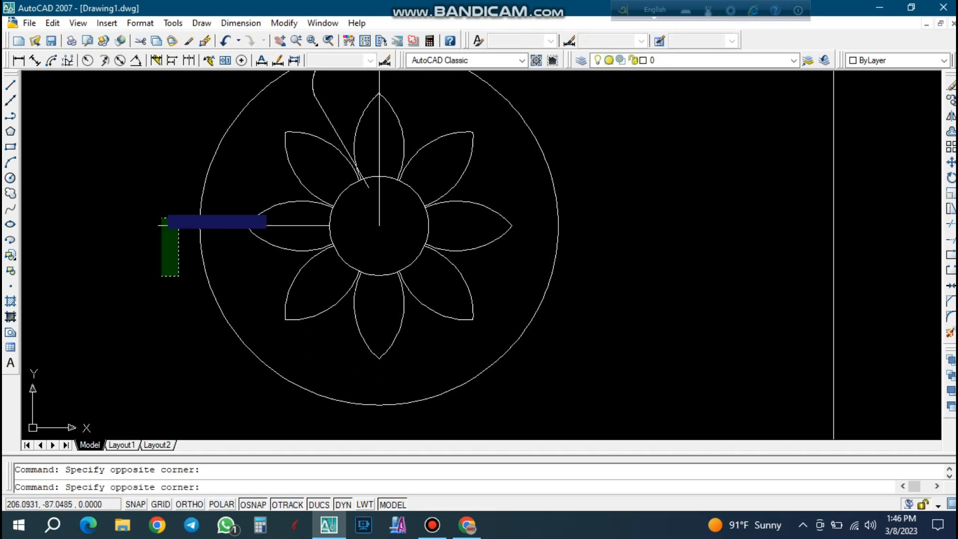
pyautogui.click(151, 205)
pyautogui.press('Delete')
# Snap the left arc's lower end onto the upper end of the remaining diagonal line.
pyautogui.scroll(-8, 206, 341)
pyautogui.scroll(9, 270, 226)
pyautogui.scroll(4, 212, 284)
pyautogui.click(242, 281)
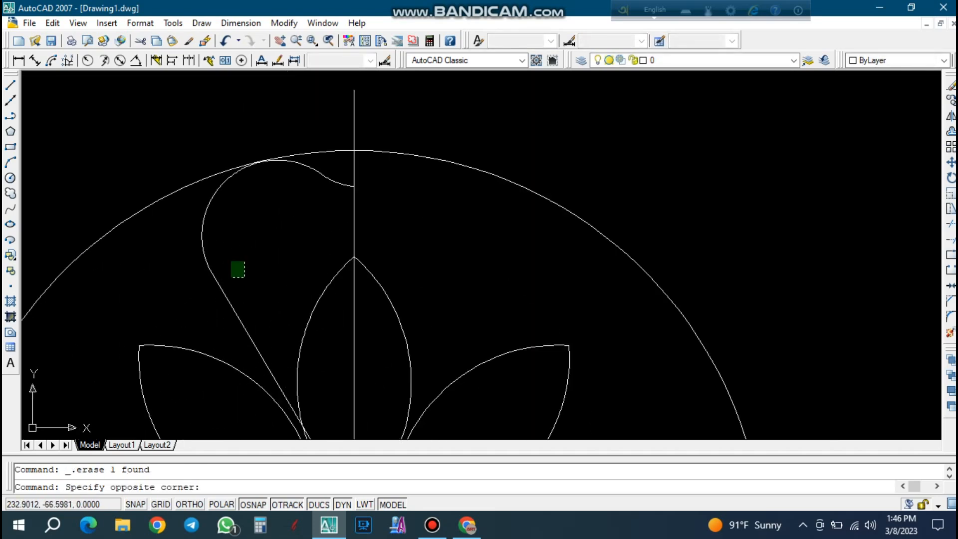
pyautogui.click(192, 246)
pyautogui.scroll(6, 206, 275)
pyautogui.click(208, 251)
pyautogui.scroll(7, 223, 271)
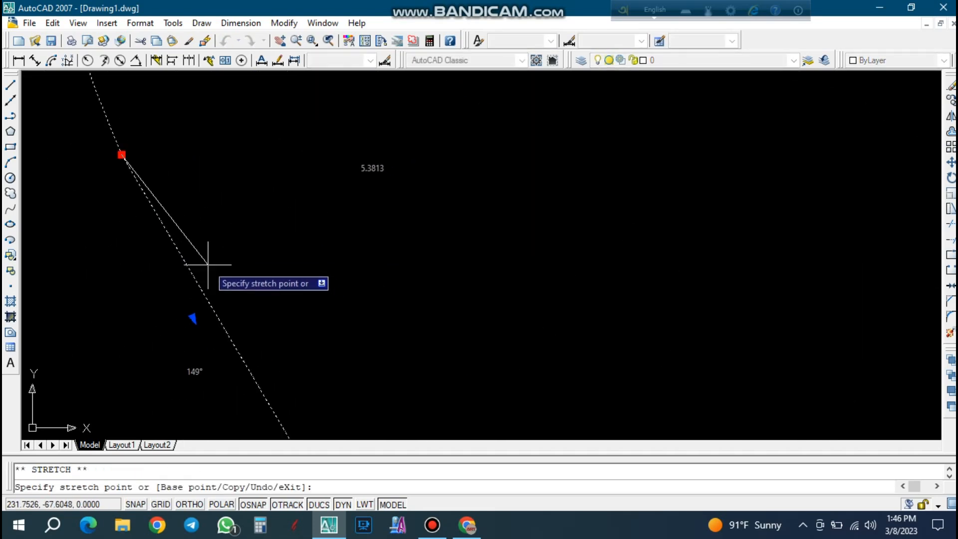
pyautogui.click(185, 257)
pyautogui.press('Escape')
pyautogui.scroll(-7, 215, 255)
pyautogui.click(258, 280)
pyautogui.click(200, 218)
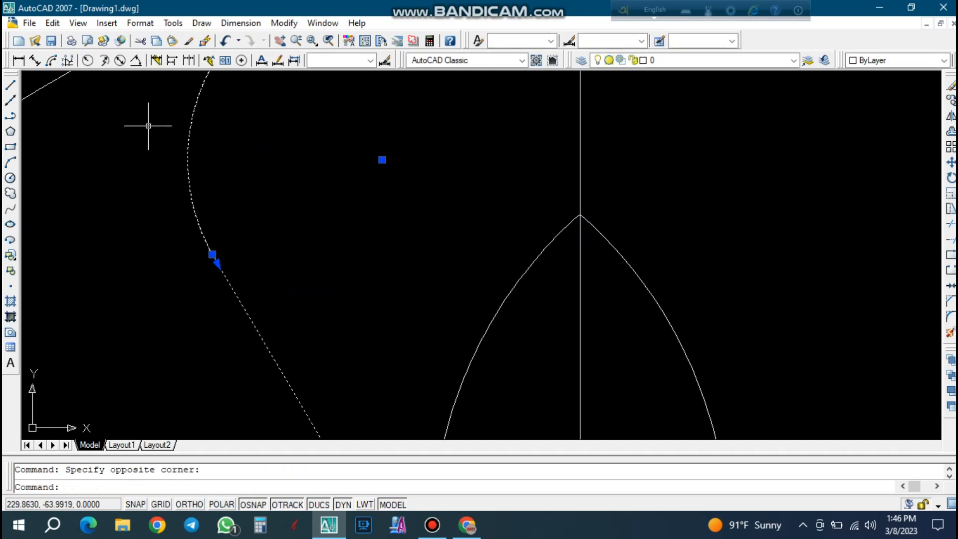
pyautogui.scroll(-4, 247, 305)
pyautogui.press('Escape')
# Join the diagonal line, the large left arc and the small top arc into one polyline.
pyautogui.write('pe')
pyautogui.press('Return')
pyautogui.click(252, 319)
pyautogui.click(260, 331)
pyautogui.press('Return')
pyautogui.write('j')
pyautogui.press('Return')
pyautogui.click(261, 330)
pyautogui.click(289, 313)
pyautogui.click(216, 243)
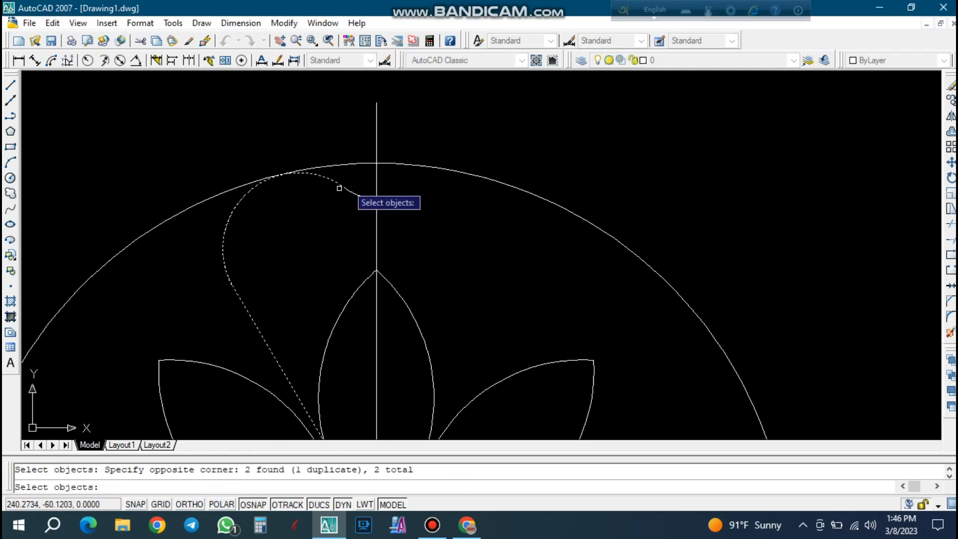
pyautogui.scroll(5, 350, 187)
pyautogui.click(355, 173)
pyautogui.click(326, 200)
pyautogui.press('Return')
# Adjust the polyline vertex where the large left arc meets the small top arc.
pyautogui.click(349, 207)
pyautogui.click(314, 160)
pyautogui.scroll(4, 342, 196)
pyautogui.scroll(6, 335, 198)
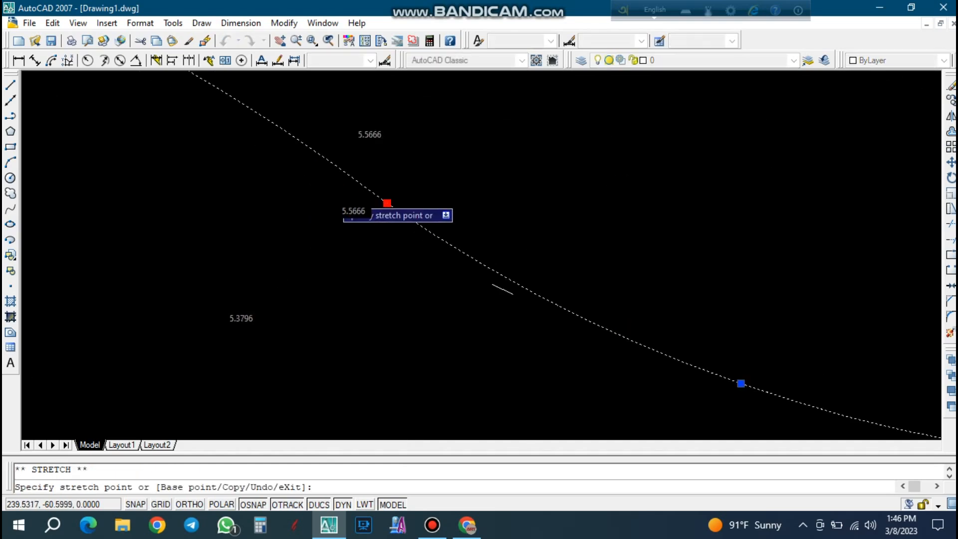
pyautogui.click(331, 192)
pyautogui.press('Escape')
pyautogui.scroll(-4, 352, 187)
pyautogui.click(394, 171)
pyautogui.click(311, 219)
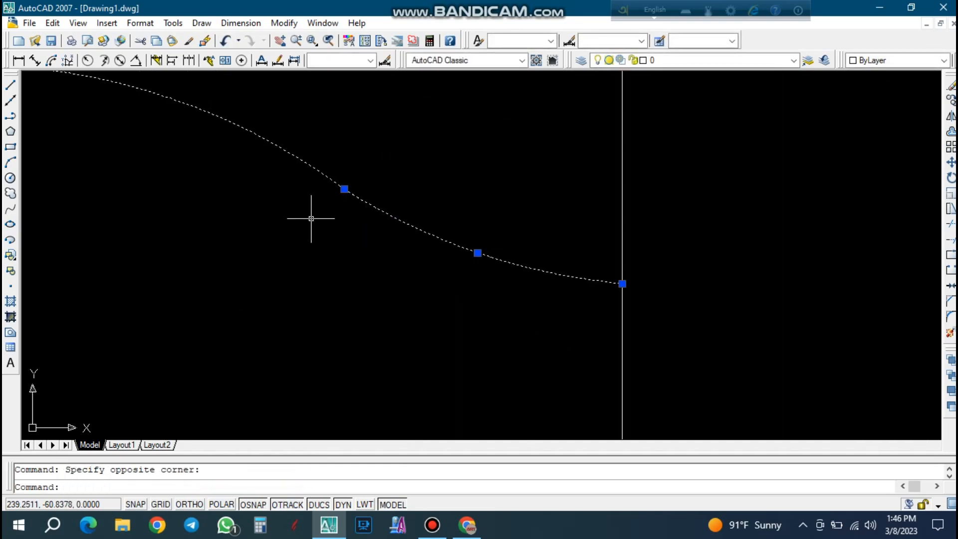
pyautogui.click(344, 189)
pyautogui.scroll(5, 342, 188)
pyautogui.click(343, 186)
pyautogui.scroll(-2, 344, 186)
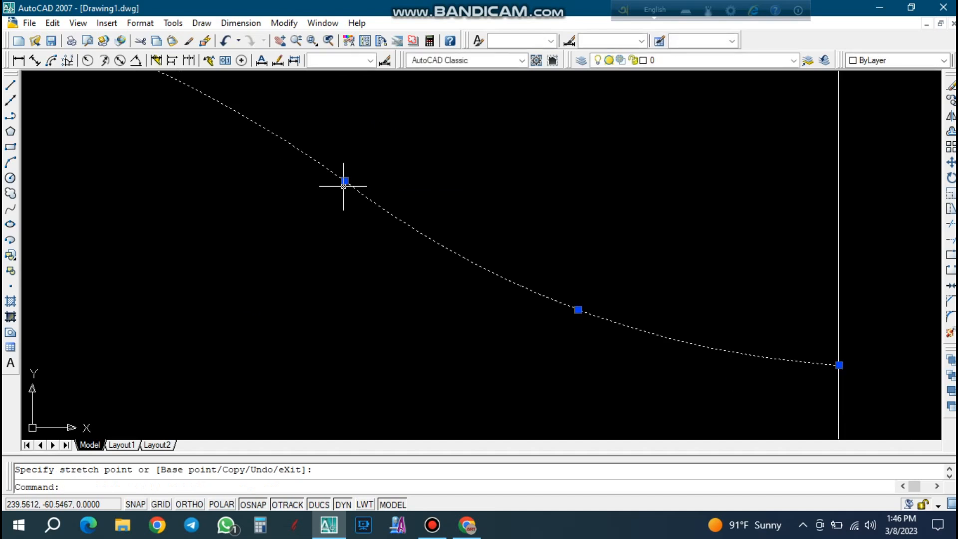
pyautogui.press('Escape')
# Mirror the joined left outline about a vertical axis through the central circle's center, with Ortho on and the original kept.
pyautogui.scroll(-5, 343, 186)
pyautogui.click(408, 220)
pyautogui.click(346, 178)
pyautogui.write('mi')
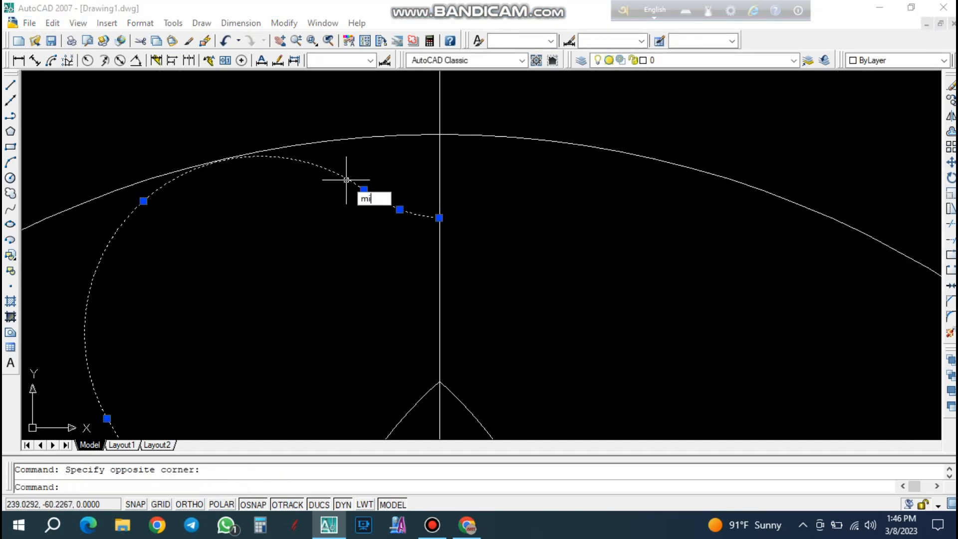
pyautogui.press('Return')
pyautogui.scroll(-5, 412, 320)
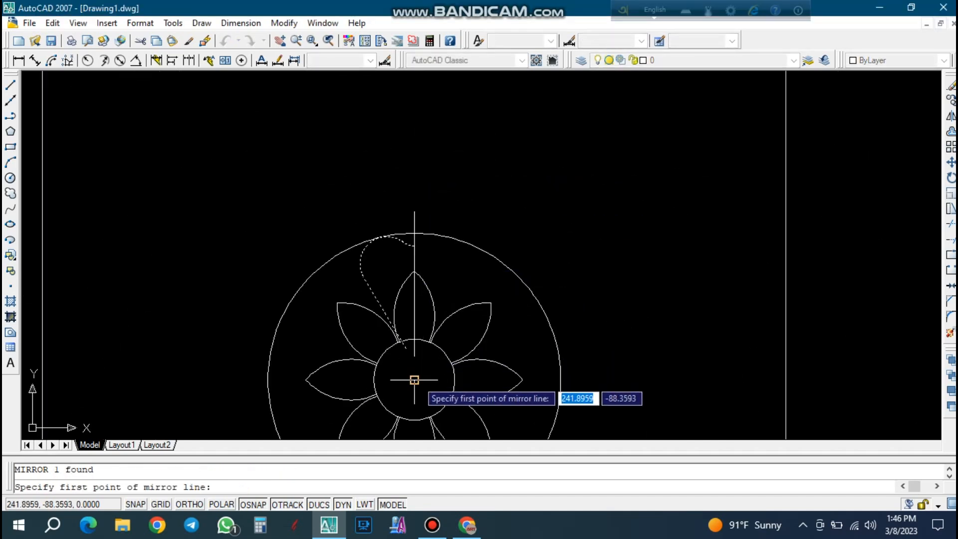
pyautogui.click(414, 380)
pyautogui.press('F8')
pyautogui.scroll(2, 420, 184)
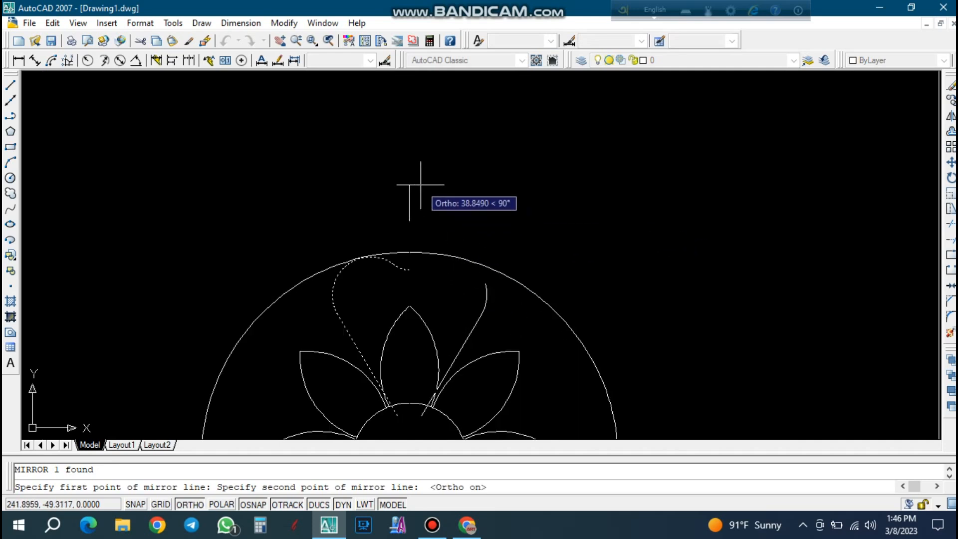
pyautogui.click(421, 185)
pyautogui.press('Return')
# Examine whether the two mirrored halves meet on the vertical line and how their lower ends cross the central circle.
pyautogui.scroll(3, 404, 283)
pyautogui.scroll(2, 404, 283)
pyautogui.click(435, 269)
pyautogui.click(412, 223)
pyautogui.scroll(4, 386, 247)
pyautogui.click(384, 267)
pyautogui.click(355, 226)
pyautogui.scroll(3, 382, 243)
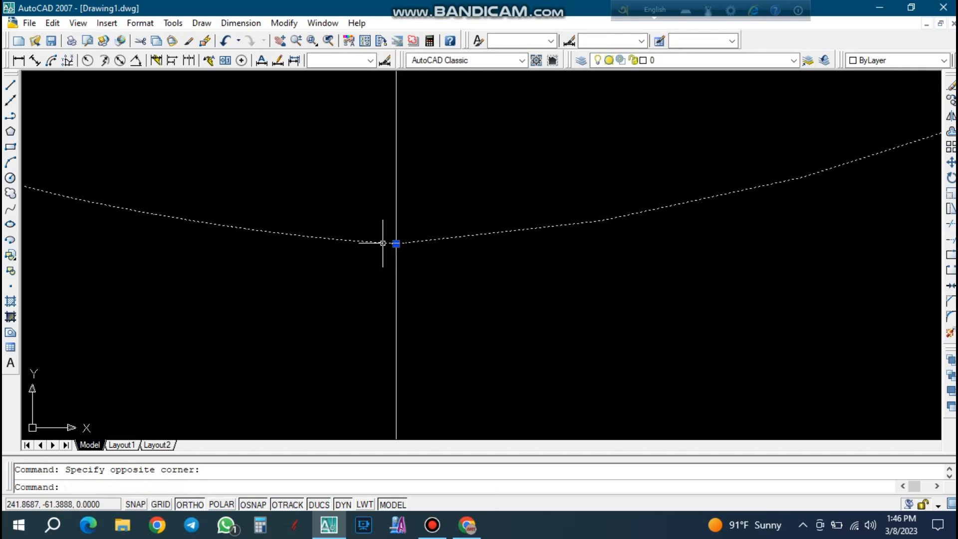
pyautogui.click(396, 243)
pyautogui.press('Escape')
pyautogui.scroll(-2, 399, 209)
pyautogui.scroll(-6, 407, 219)
pyautogui.scroll(2, 449, 257)
pyautogui.scroll(2, 442, 332)
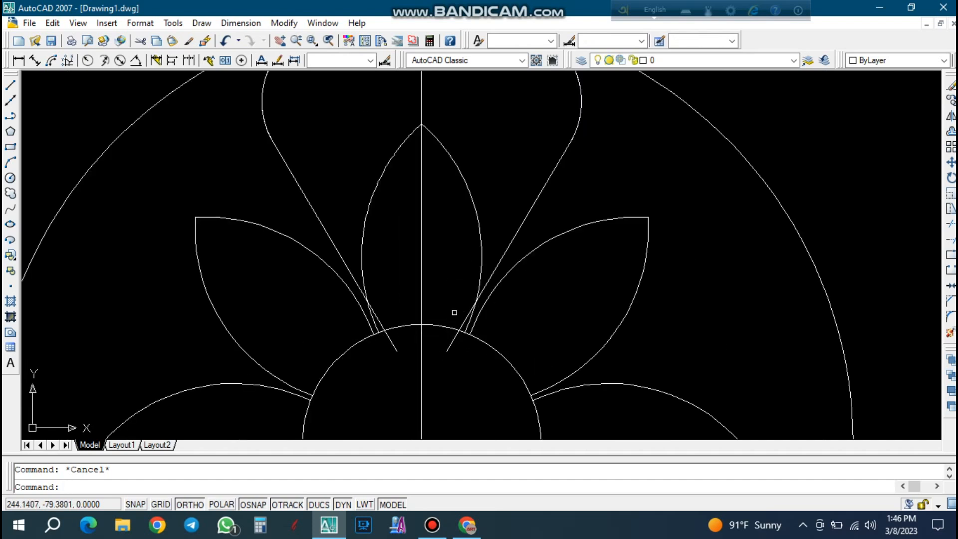
pyautogui.scroll(-2, 440, 357)
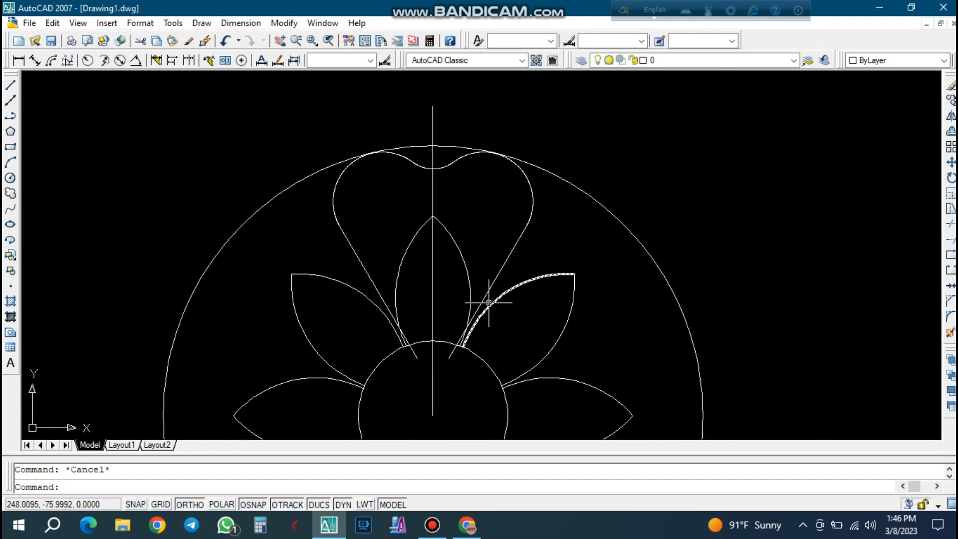
pyautogui.press('Escape')
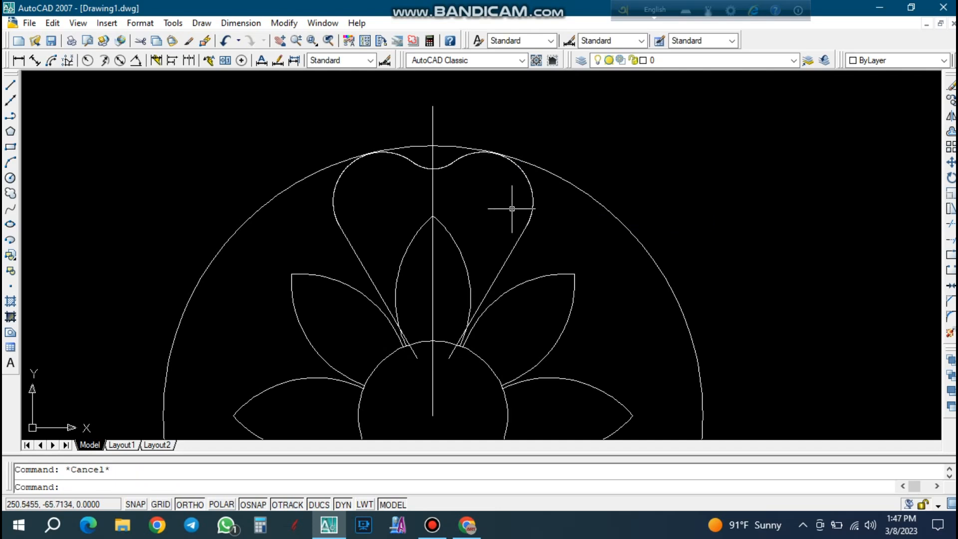
# Join the right and left halves of the outer petal outline into a single polyline.
pyautogui.write('pl')
pyautogui.write('e')
pyautogui.press('Return')
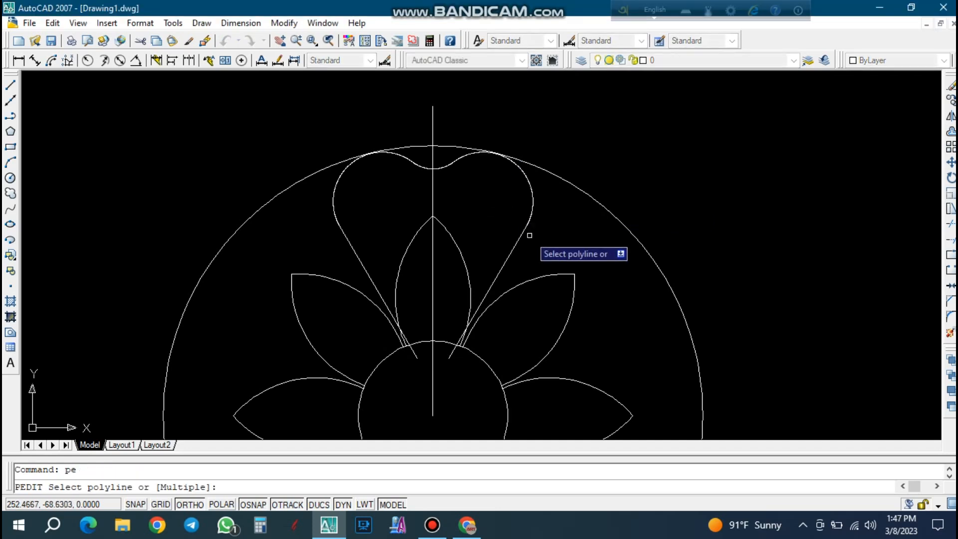
pyautogui.click(522, 230)
pyautogui.press('Return')
pyautogui.write('j')
pyautogui.press('Return')
pyautogui.click(522, 229)
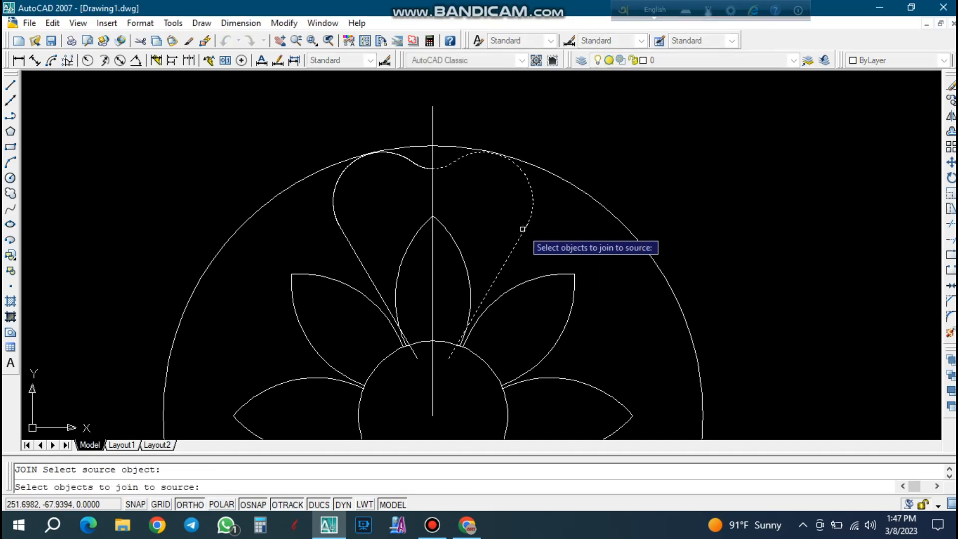
pyautogui.scroll(4, 366, 184)
pyautogui.click(376, 212)
pyautogui.click(306, 178)
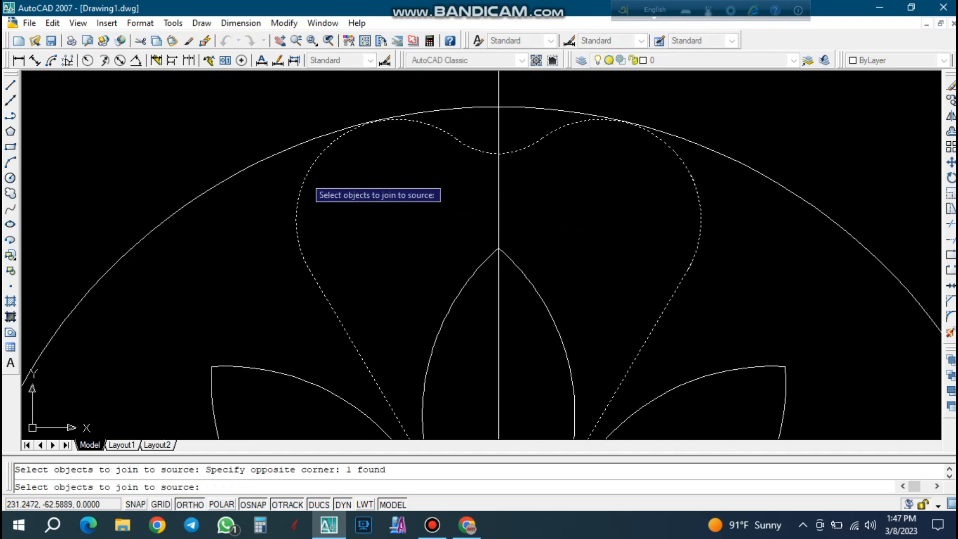
pyautogui.press('Return')
pyautogui.press('Return')
pyautogui.press('Return')
pyautogui.click(310, 177)
pyautogui.click(297, 170)
pyautogui.scroll(-4, 310, 176)
pyautogui.press('Escape')
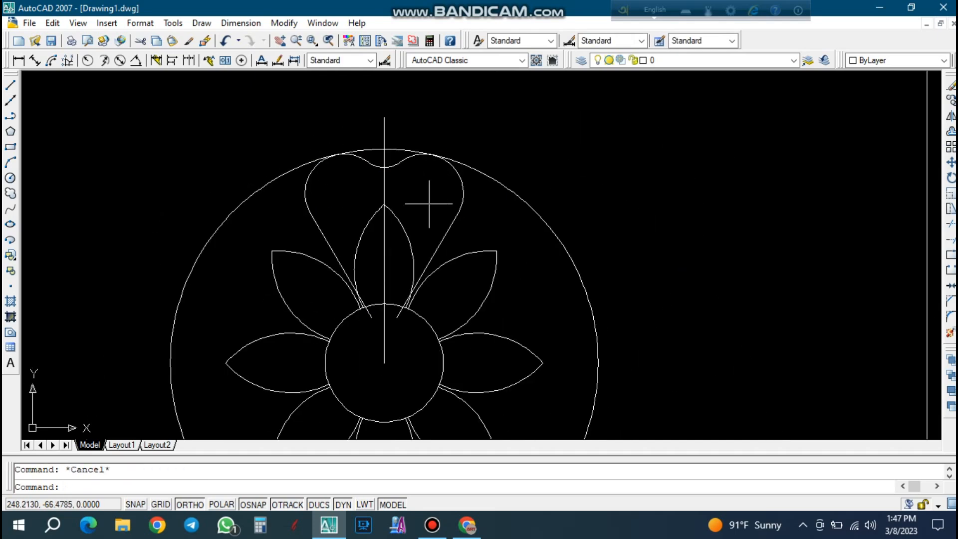
# Create a polar array of the outer petal outline with 6 items over 360 degrees about the central circle's center.
pyautogui.click(470, 208)
pyautogui.click(438, 199)
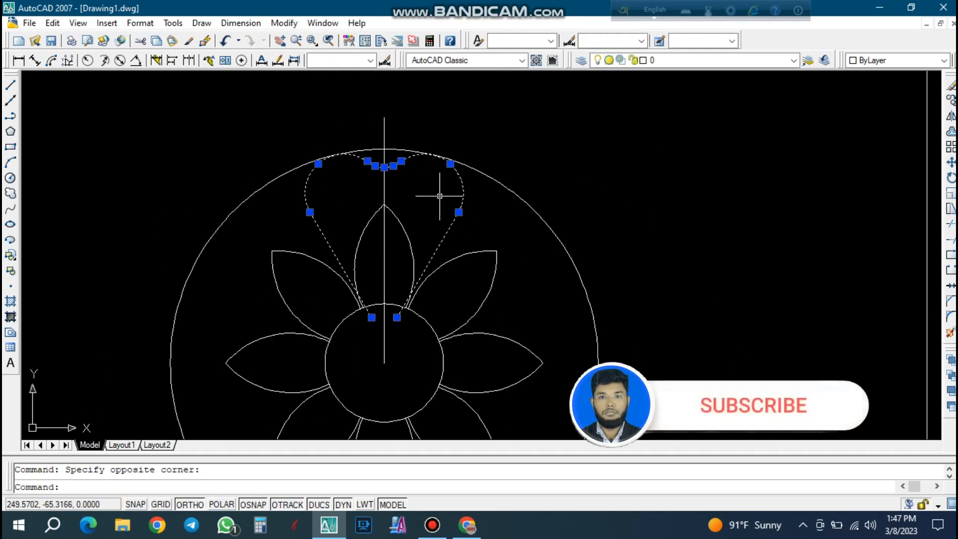
pyautogui.press('Escape')
pyautogui.write('ar')
pyautogui.press('Return')
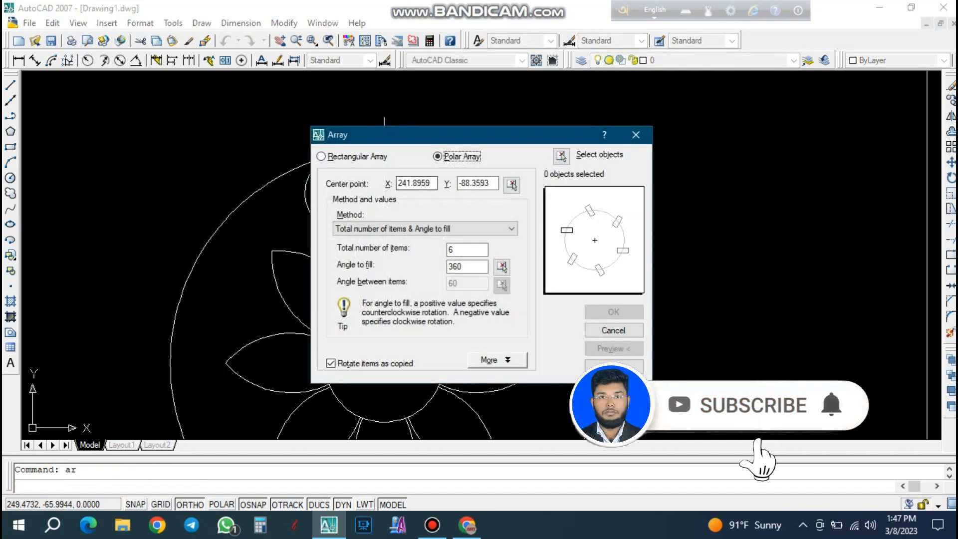
pyautogui.click(562, 156)
pyautogui.click(479, 213)
pyautogui.click(449, 189)
pyautogui.press('Return')
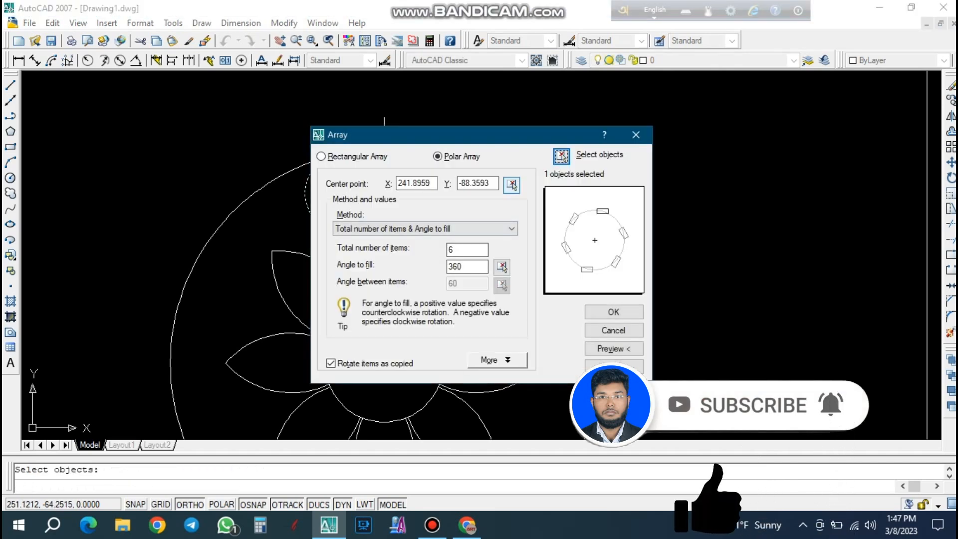
pyautogui.click(513, 185)
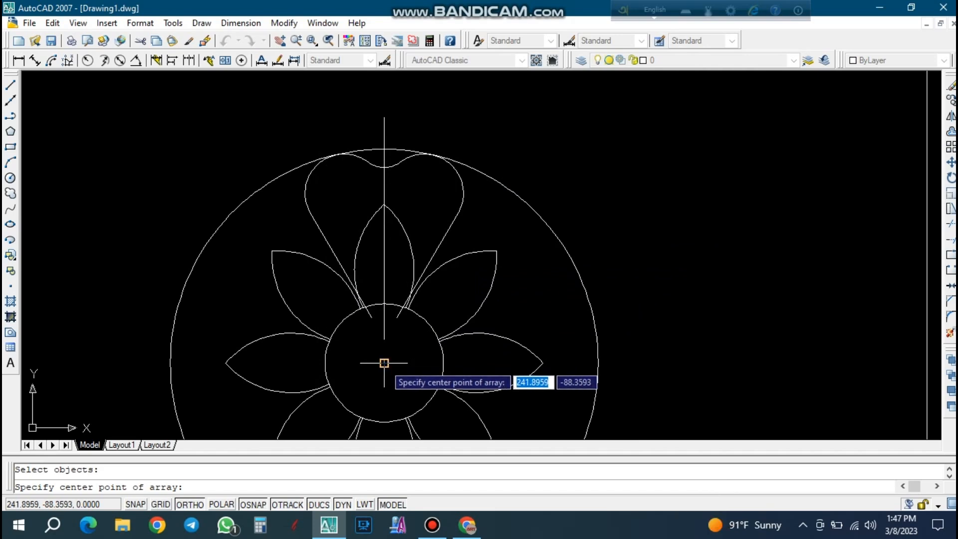
pyautogui.click(381, 364)
pyautogui.click(613, 312)
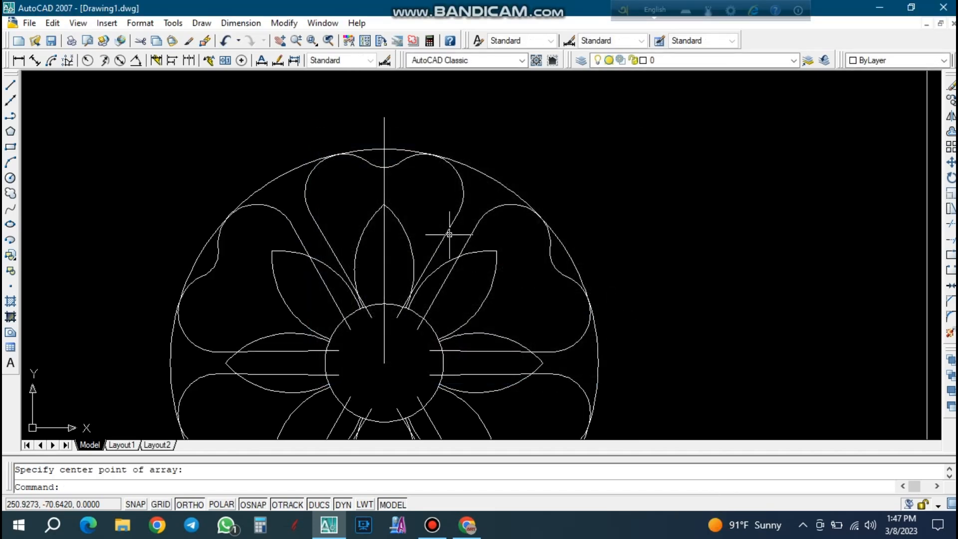
pyautogui.scroll(-2, 449, 229)
pyautogui.scroll(1, 451, 277)
pyautogui.scroll(2, 450, 278)
pyautogui.scroll(-1, 387, 272)
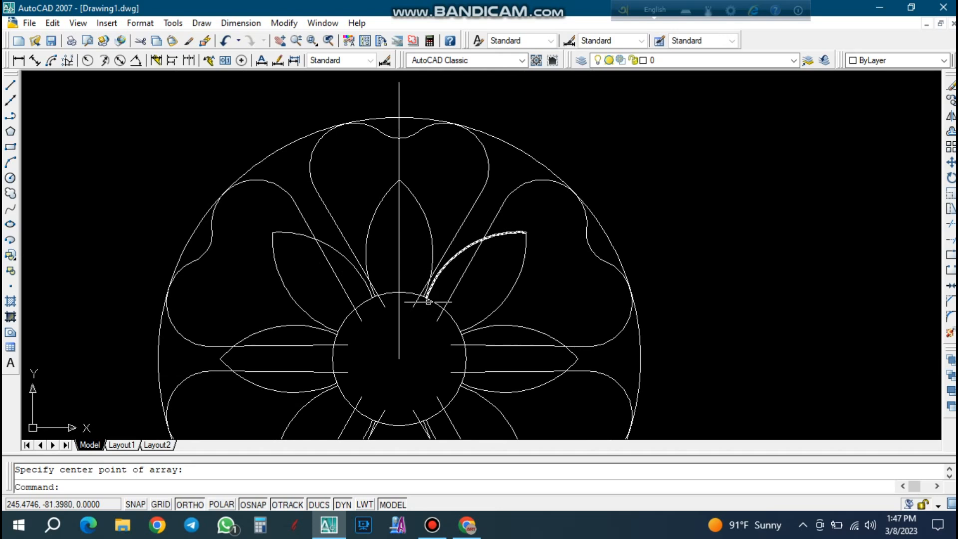
pyautogui.scroll(-2, 438, 177)
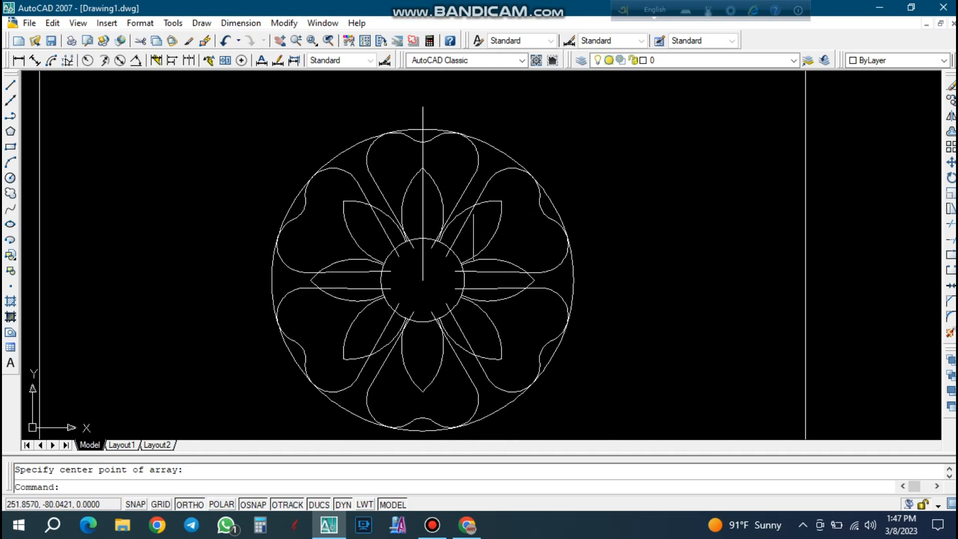
pyautogui.scroll(1, 425, 155)
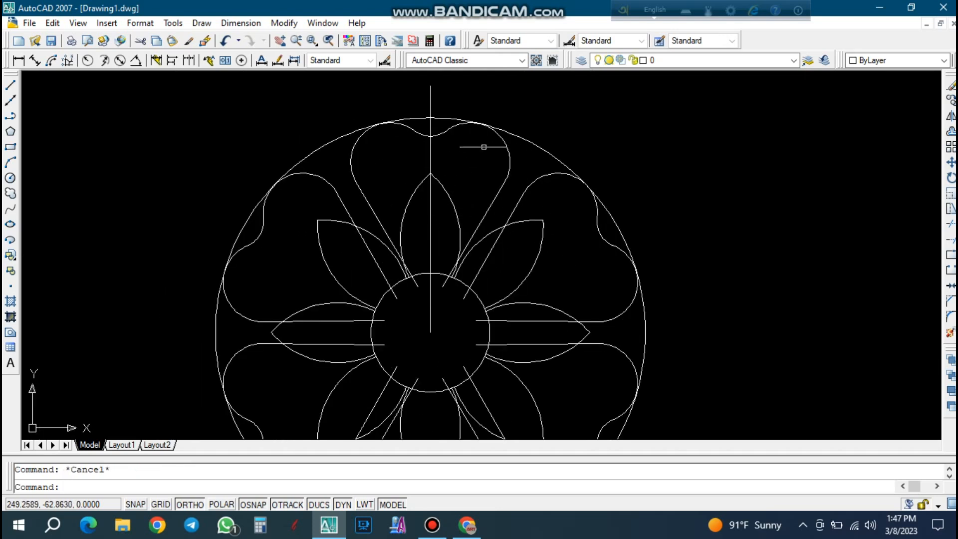
pyautogui.scroll(-2, 472, 131)
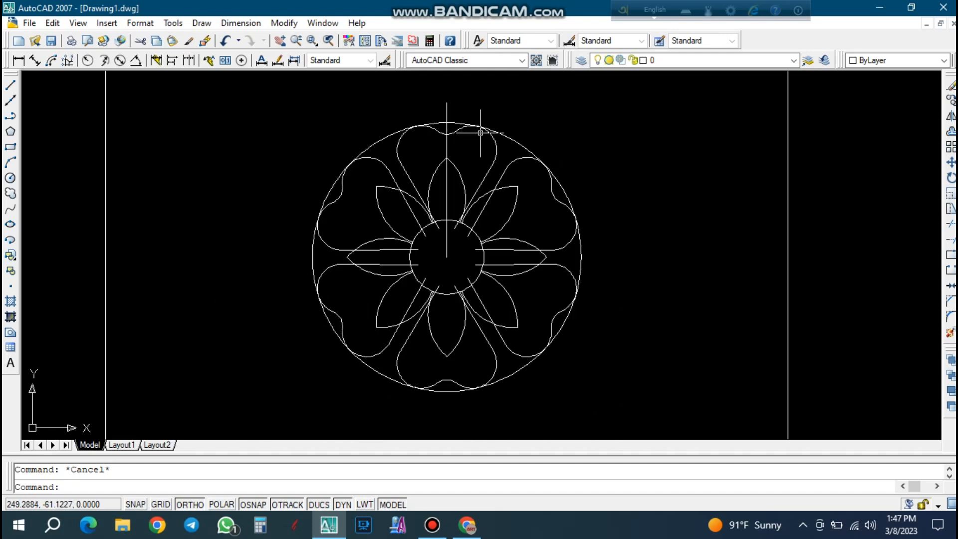
pyautogui.scroll(1, 463, 207)
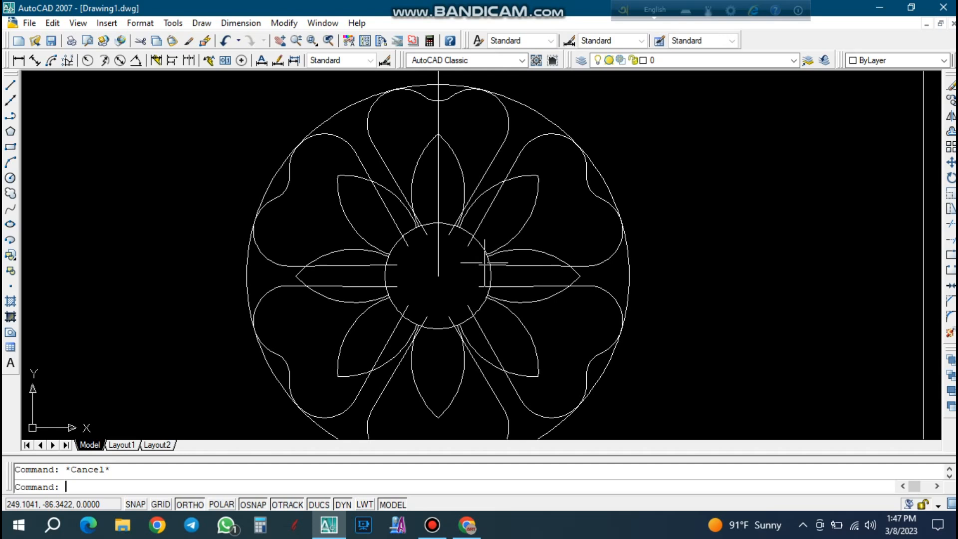
pyautogui.click(513, 154)
pyautogui.click(495, 138)
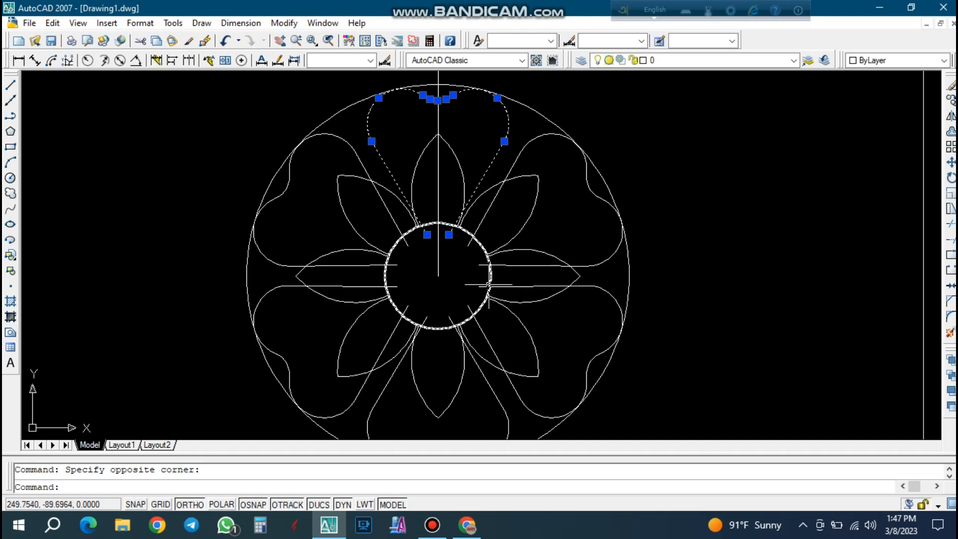
pyautogui.press('Escape')
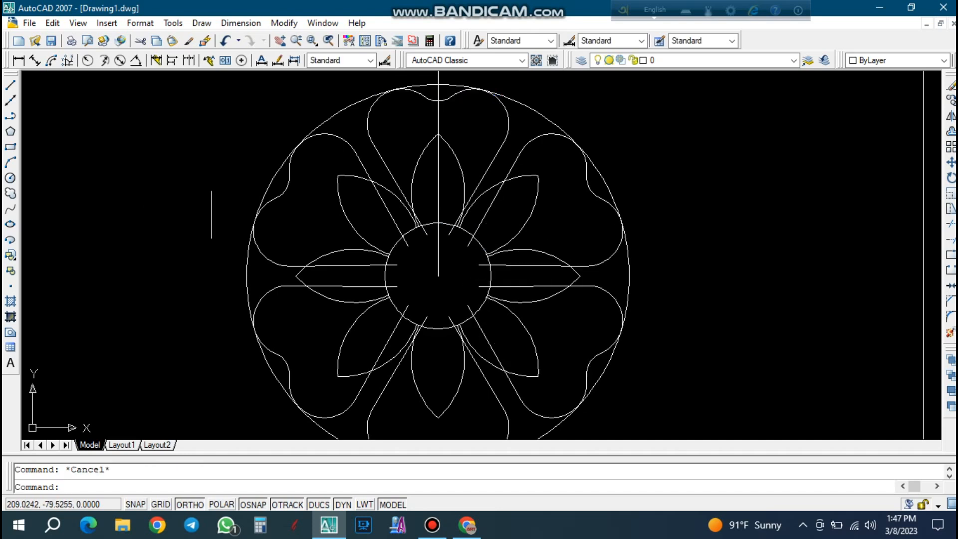
# Try a polar array of the vertical line with 6 items over 360 degrees about the central circle's center, and undo it.
pyautogui.write('ar')
pyautogui.press('Return')
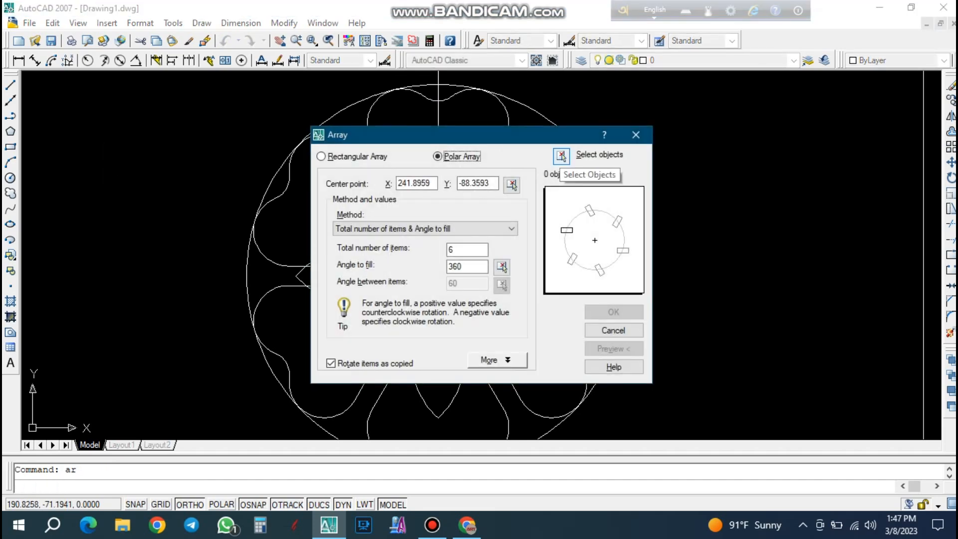
pyautogui.click(561, 156)
pyautogui.click(438, 272)
pyautogui.press('Return')
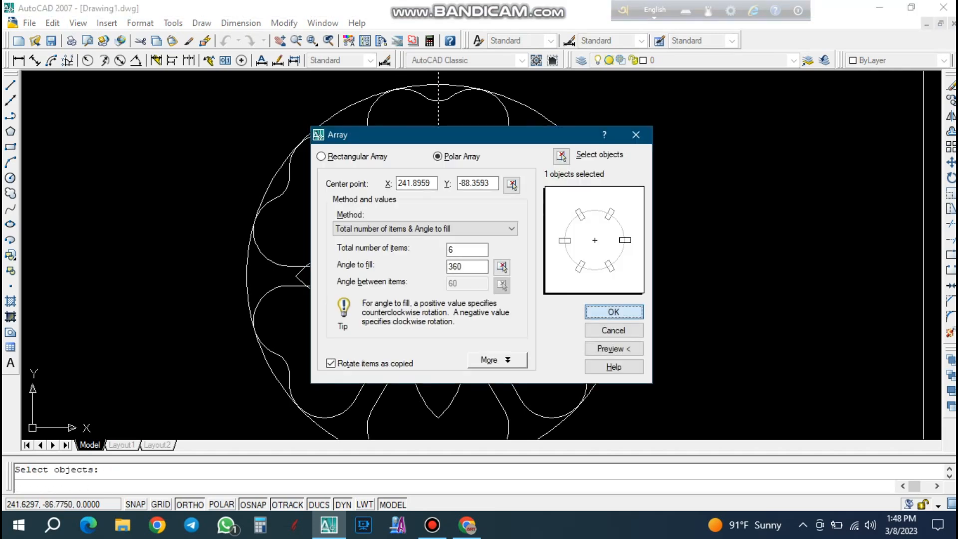
pyautogui.click(613, 312)
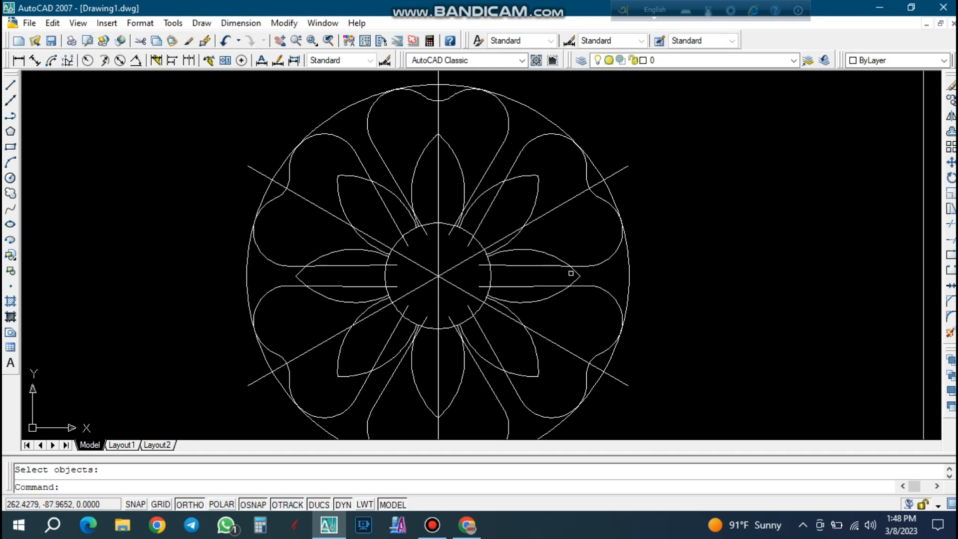
pyautogui.hotkey('ctrl', 'z')
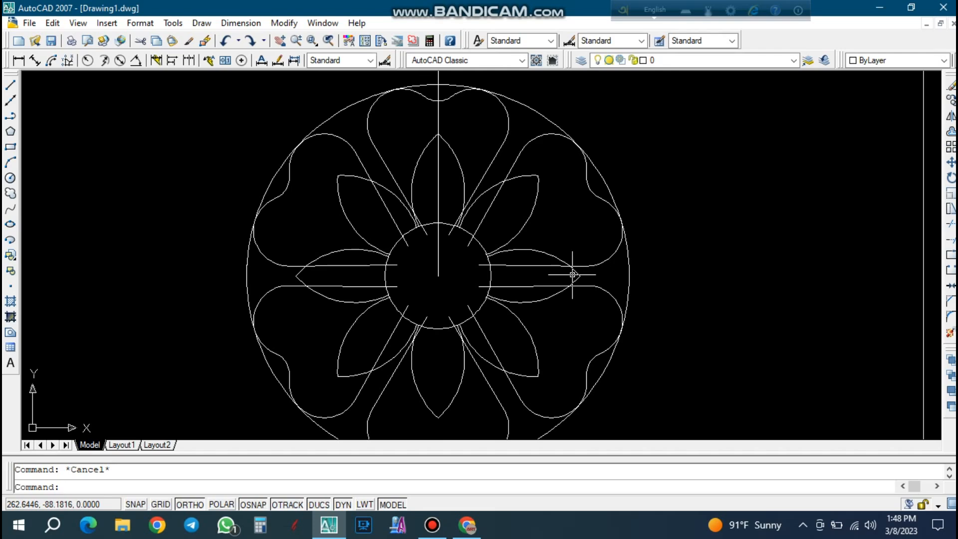
# Try the polar array of the vertical line with 12 items over 360 degrees instead, and undo it.
pyautogui.write('ar')
pyautogui.press('Return')
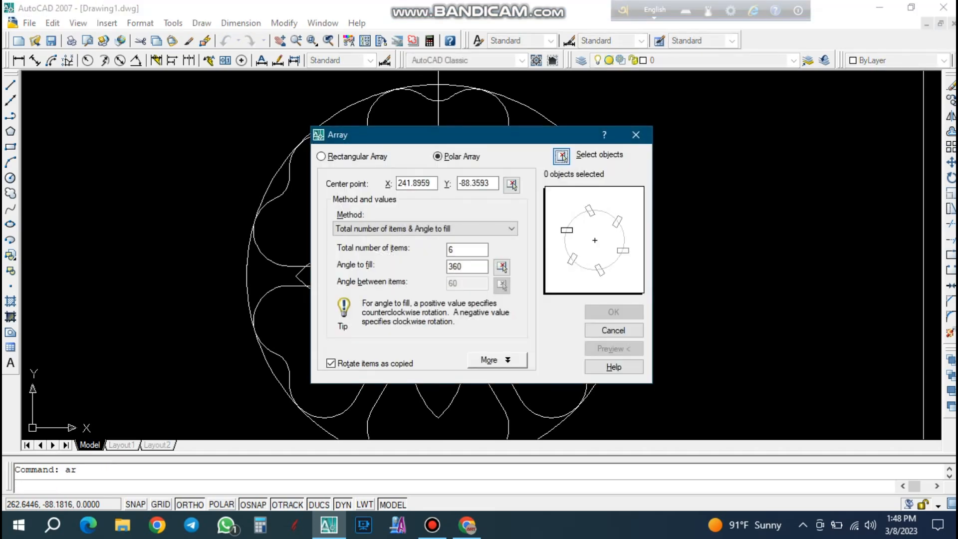
pyautogui.click(561, 156)
pyautogui.click(440, 111)
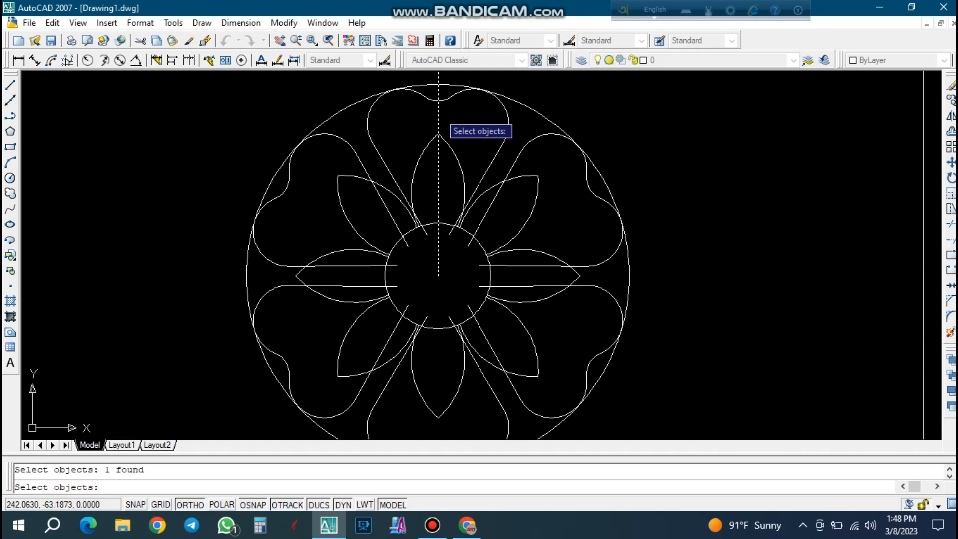
pyautogui.press('Return')
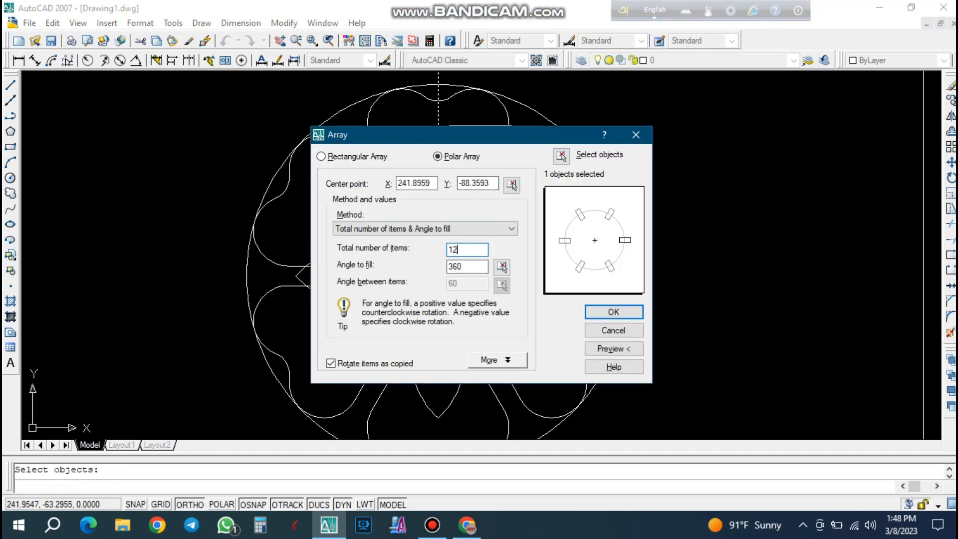
pyautogui.write('12')
pyautogui.press('Return')
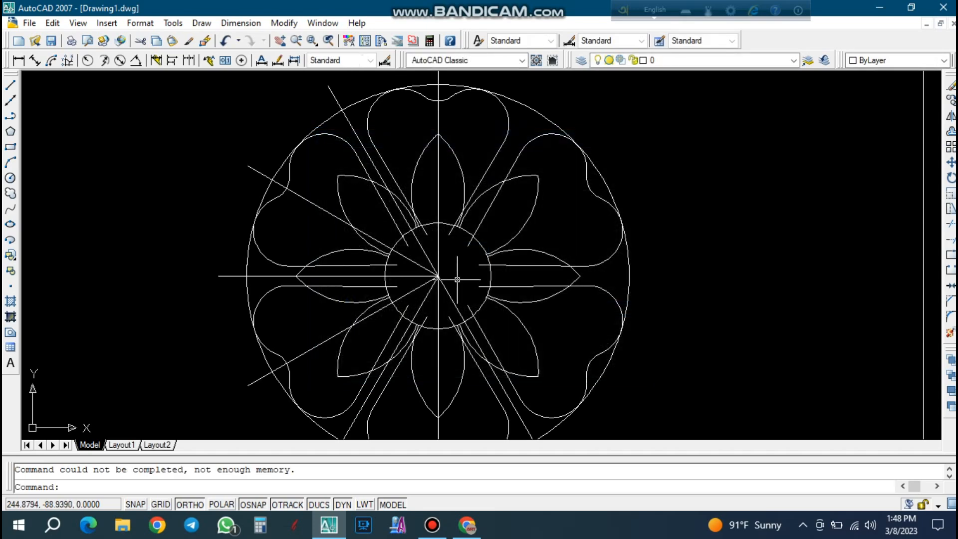
pyautogui.hotkey('ctrl', 'z')
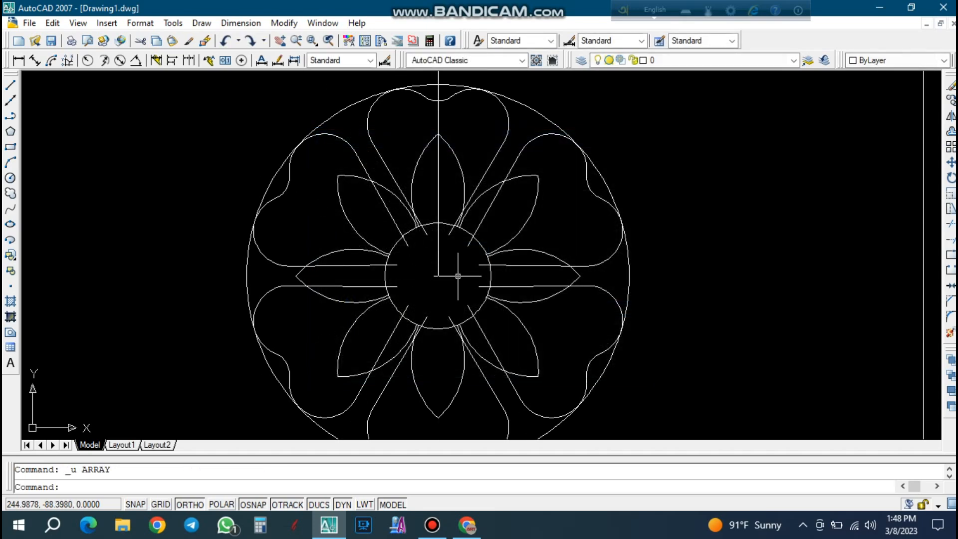
# Create a polar array of the vertical line with 12 items over 360 degrees about the central circle's center.
pyautogui.write('ar')
pyautogui.press('Return')
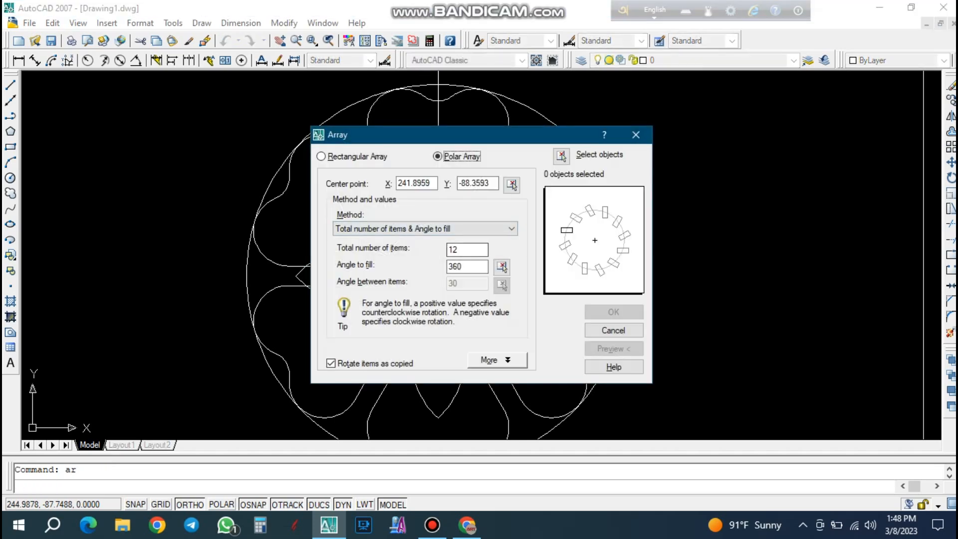
pyautogui.click(561, 156)
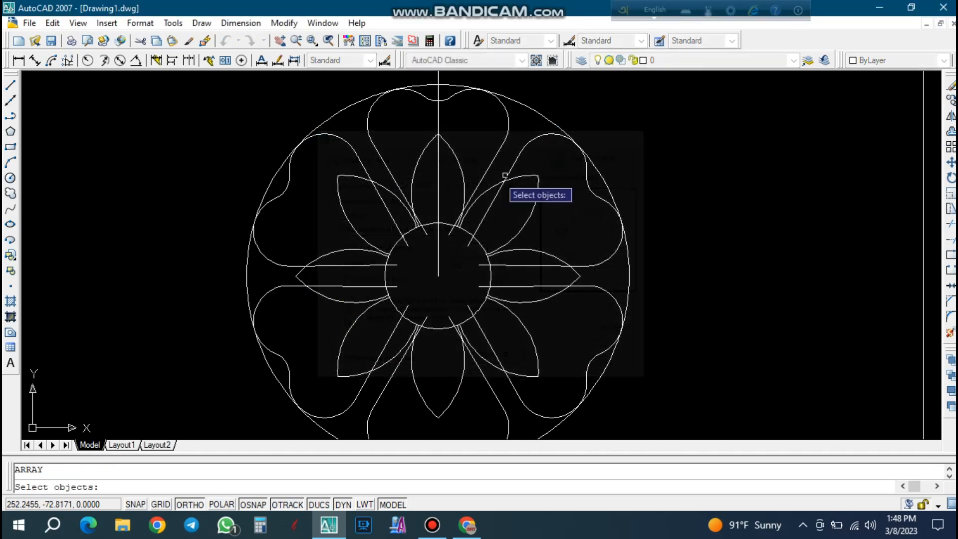
pyautogui.click(438, 260)
pyautogui.press('Return')
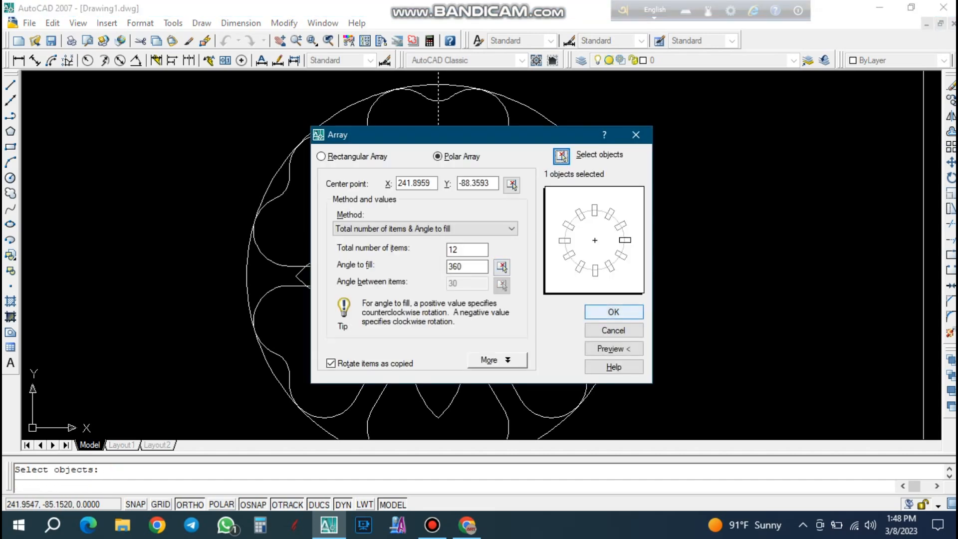
pyautogui.click(613, 311)
pyautogui.press('Escape')
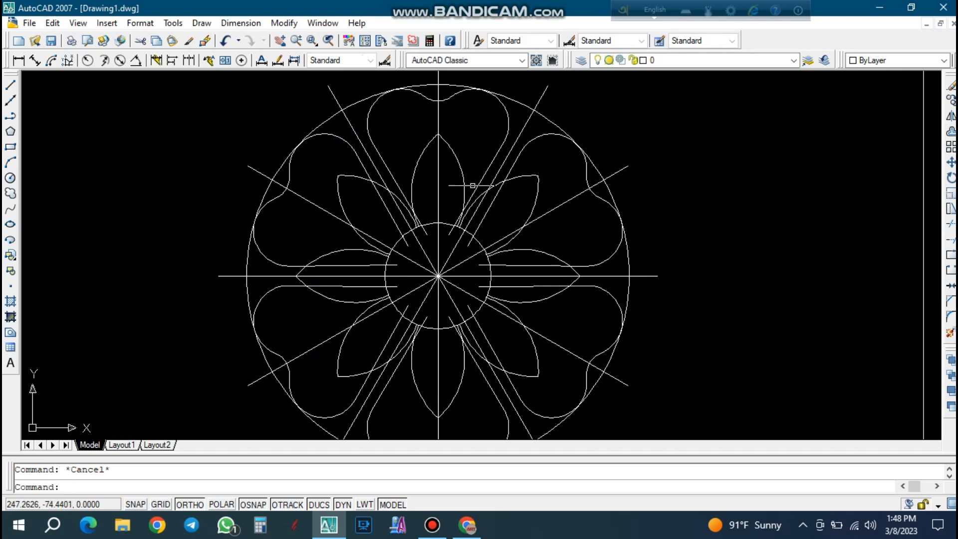
pyautogui.click(469, 98)
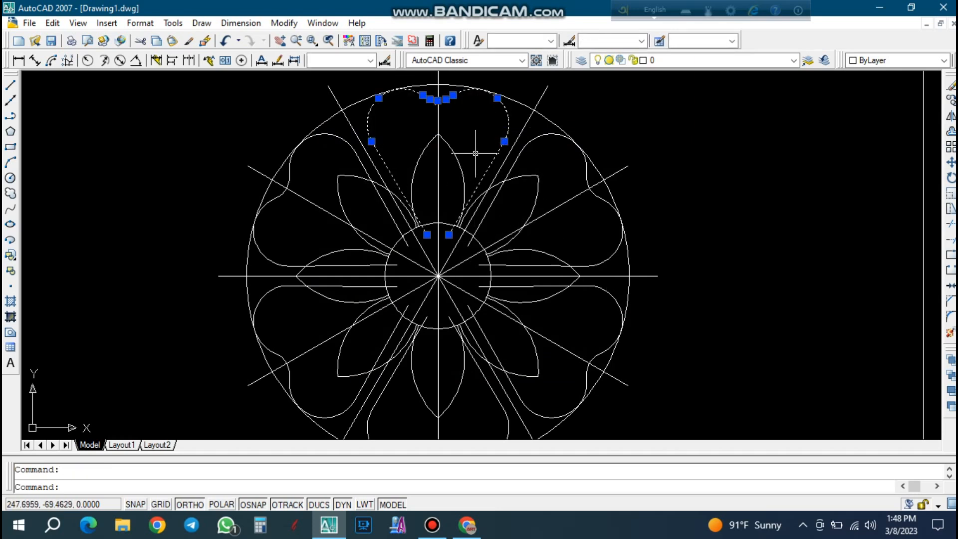
pyautogui.scroll(2, 475, 153)
pyautogui.press('Escape')
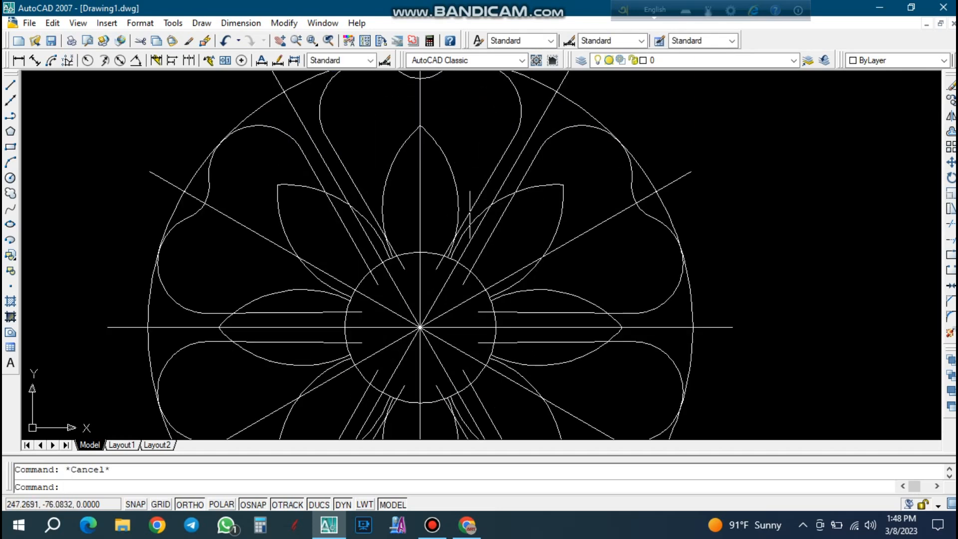
pyautogui.scroll(-2, 453, 209)
pyautogui.scroll(1, 432, 104)
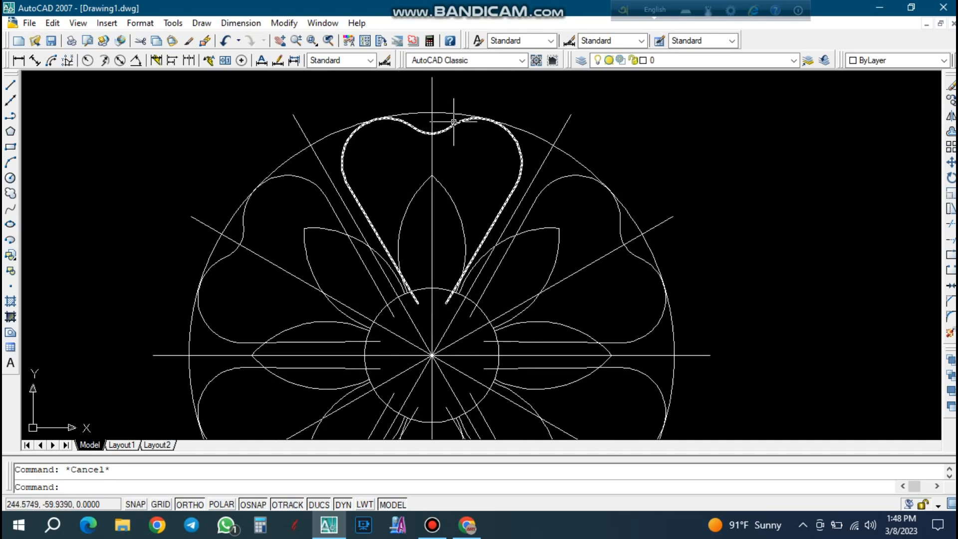
pyautogui.scroll(-1, 453, 122)
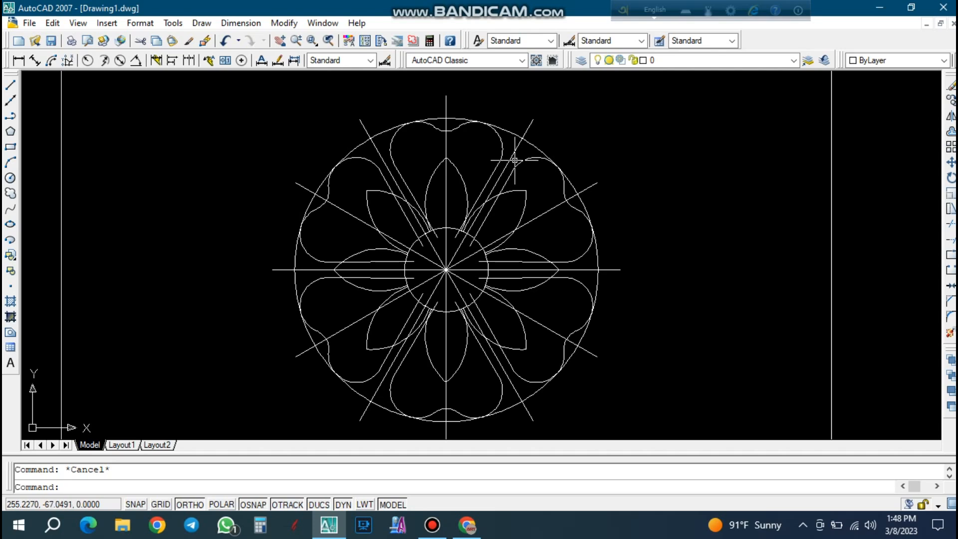
# Erase all the radial lines that meet at the central circle's center, including the original vertical line.
pyautogui.scroll(4, 454, 265)
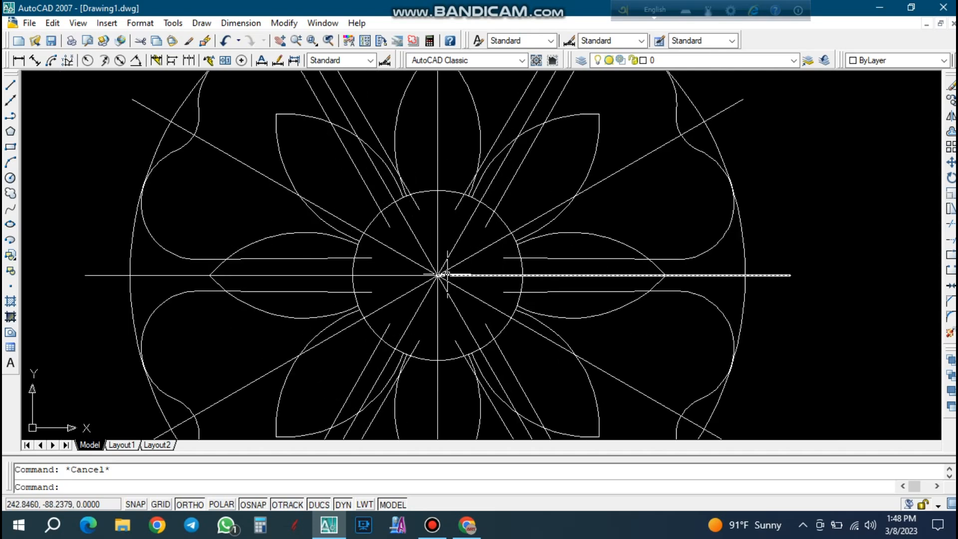
pyautogui.scroll(4, 451, 297)
pyautogui.click(450, 321)
pyautogui.click(411, 193)
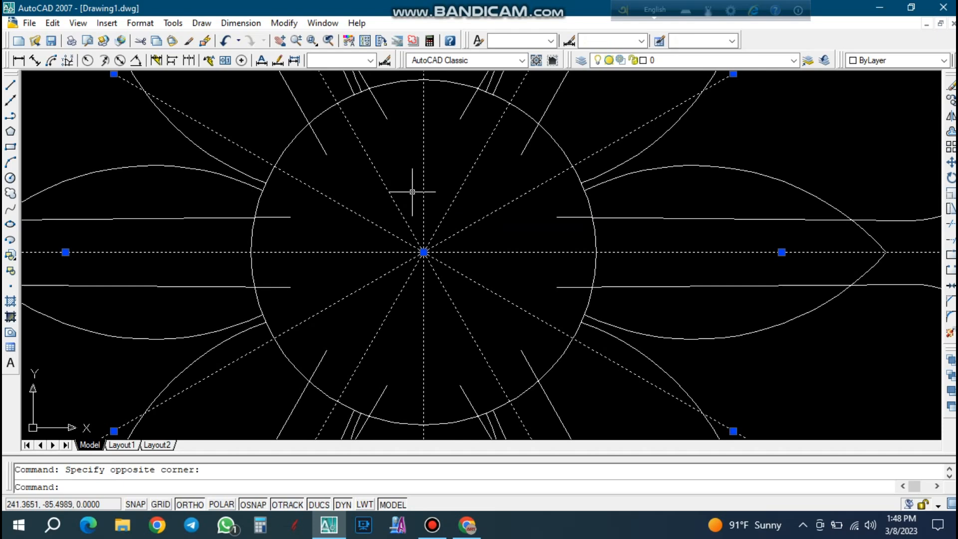
pyautogui.scroll(-2, 413, 212)
pyautogui.scroll(-2, 435, 217)
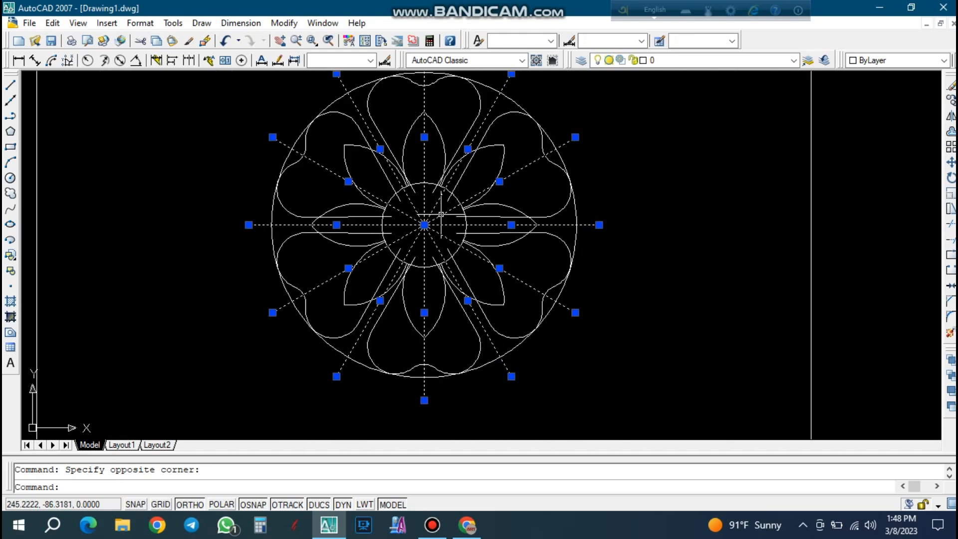
pyautogui.press('Delete')
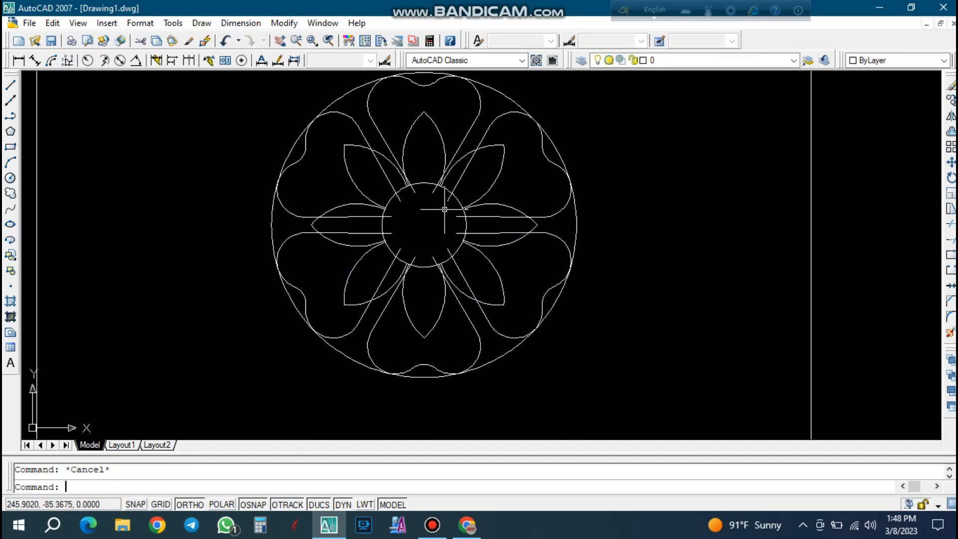
# Erase the five arrayed copies of the heart-shaped outer petal, keeping only the uppermost one.
pyautogui.click(346, 118)
pyautogui.click(343, 126)
pyautogui.press('Delete')
pyautogui.click(533, 132)
pyautogui.click(519, 120)
pyautogui.press('Delete')
pyautogui.click(553, 263)
pyautogui.click(545, 222)
pyautogui.press('Delete')
pyautogui.click(352, 337)
pyautogui.press('Delete')
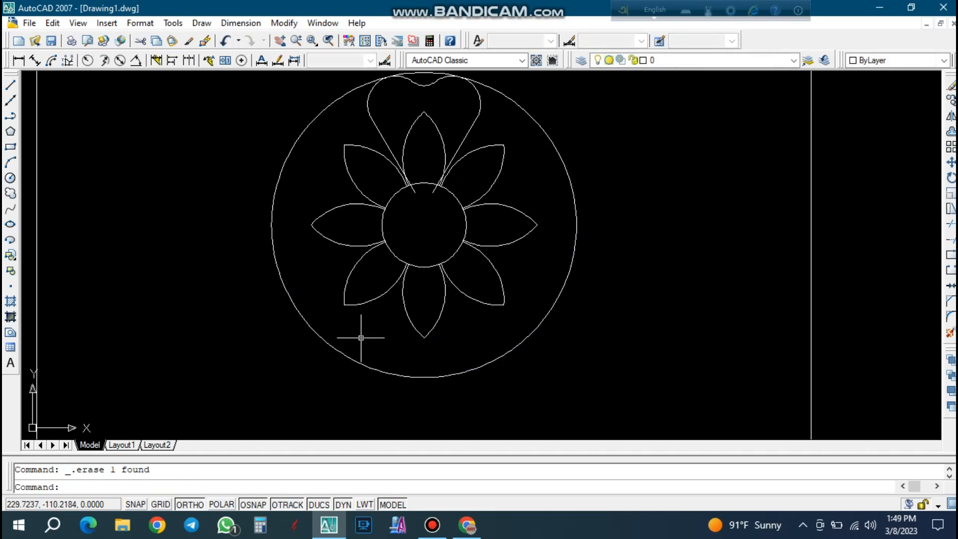
# Create a polar array of the remaining heart-shaped petal with 12 items over 360 degrees about the central circle's center.
pyautogui.write('ar')
pyautogui.press('Return')
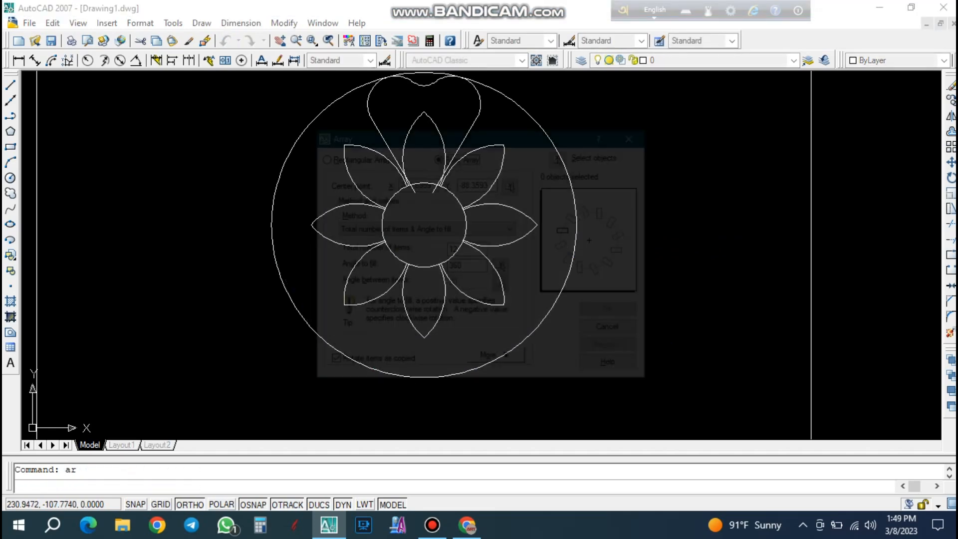
pyautogui.click(561, 156)
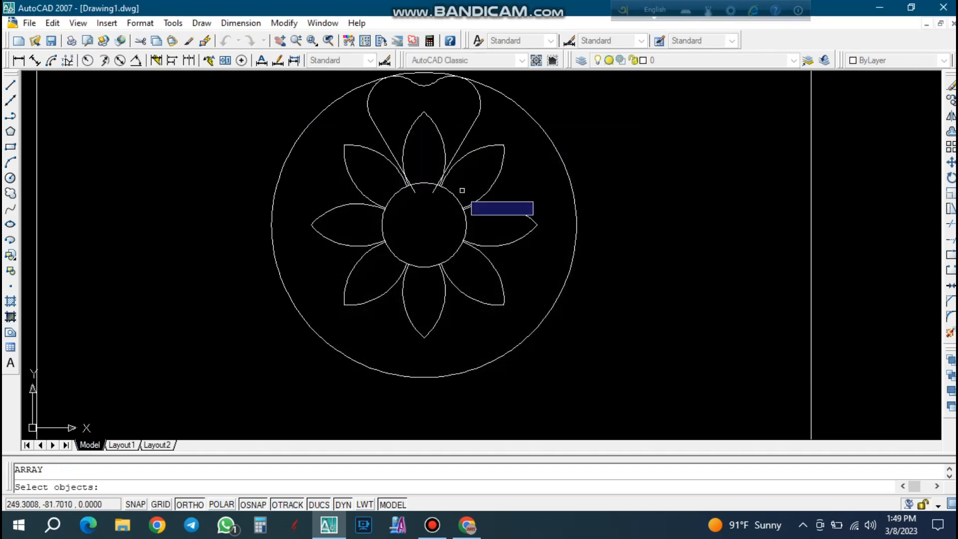
pyautogui.press('Return')
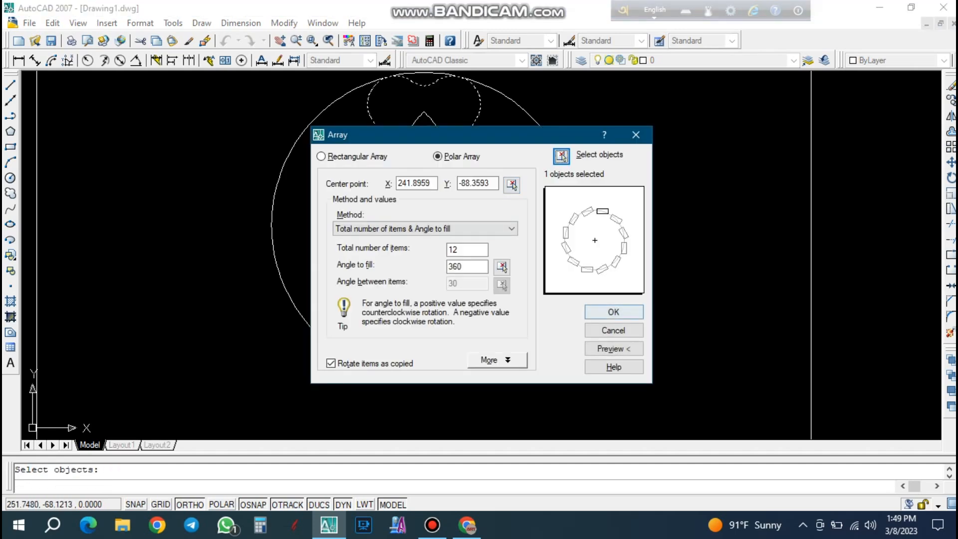
pyautogui.click(617, 310)
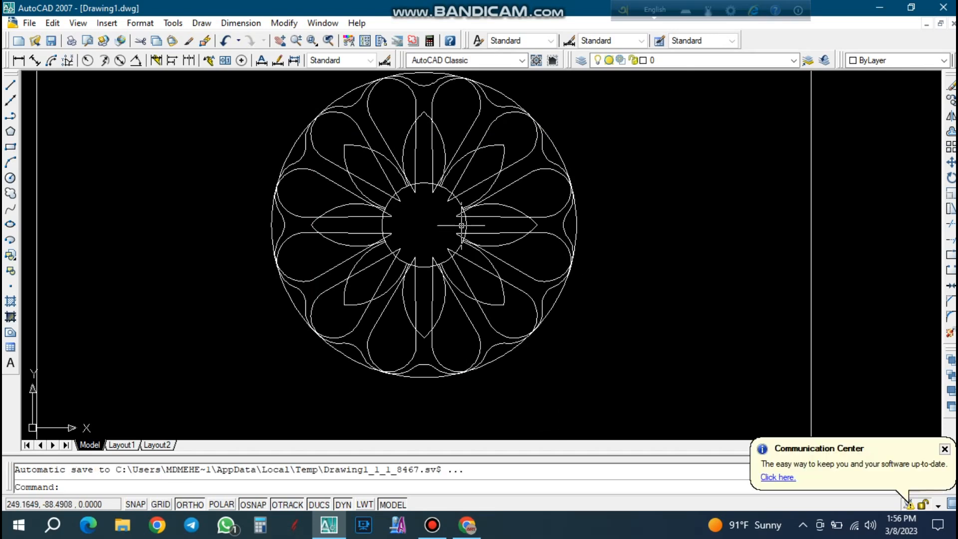
# Erase the overlapping heart-shaped outer petals at the 11 o'clock and 9 o'clock positions of the array.
pyautogui.scroll(-1, 454, 269)
pyautogui.scroll(3, 452, 199)
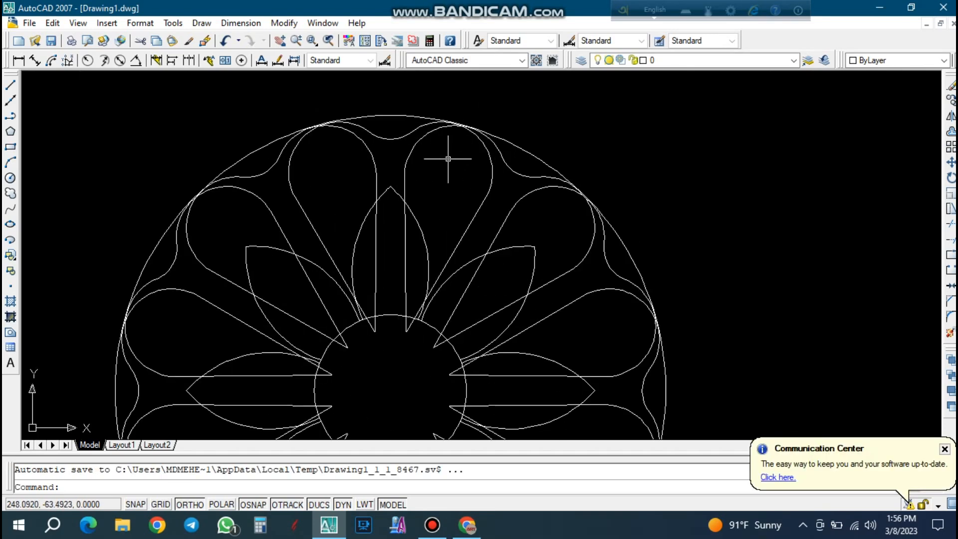
pyautogui.press('Escape')
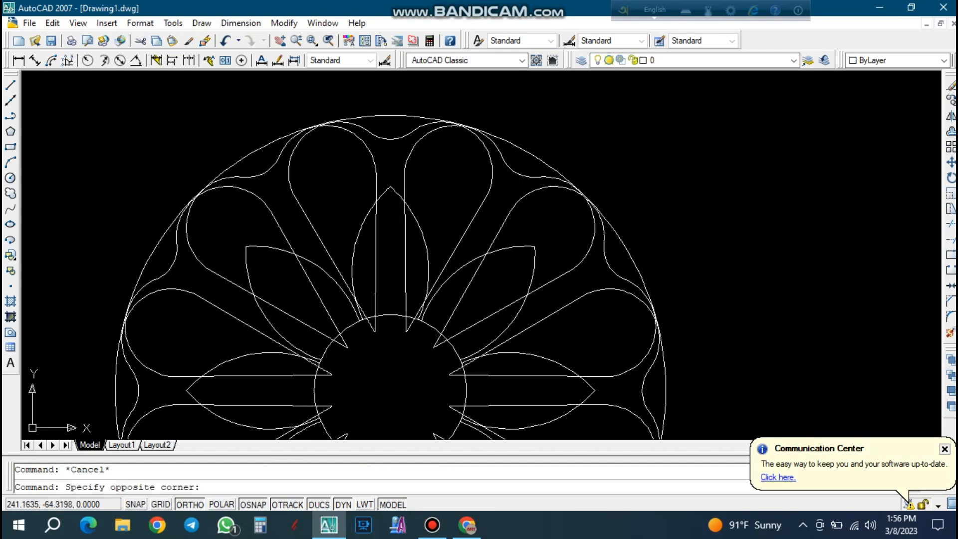
pyautogui.click(352, 145)
pyautogui.press('Delete')
pyautogui.scroll(-1, 358, 136)
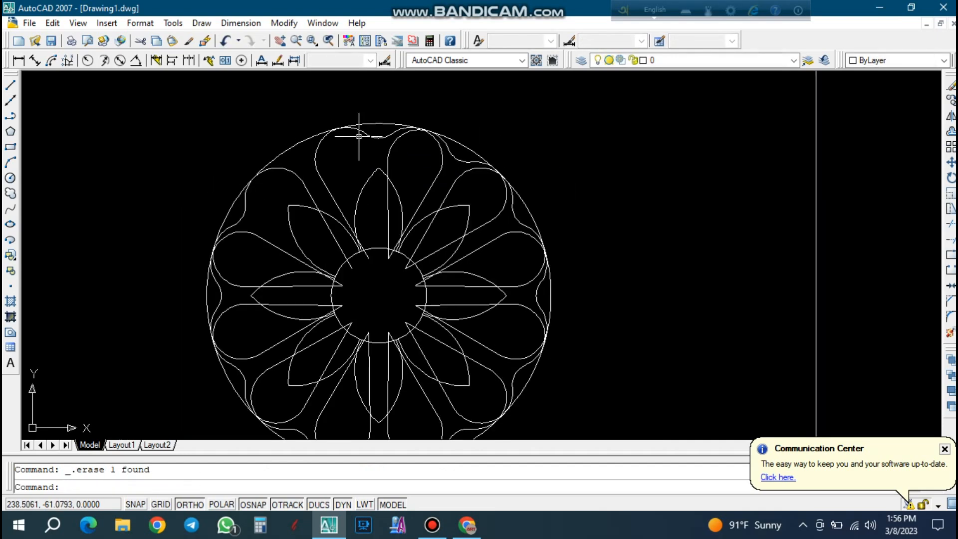
pyautogui.scroll(1, 260, 244)
pyautogui.click(241, 234)
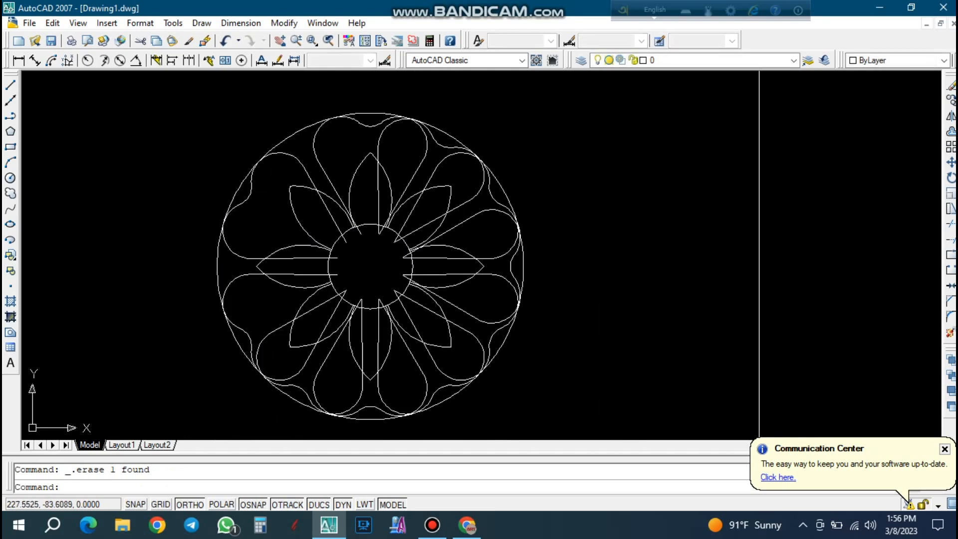
# Erase the overlapping heart-shaped outer petals at the 7, 5 and 3 o'clock positions, keeping the one at 1 o'clock.
pyautogui.scroll(2, 293, 216)
pyautogui.scroll(-2, 303, 192)
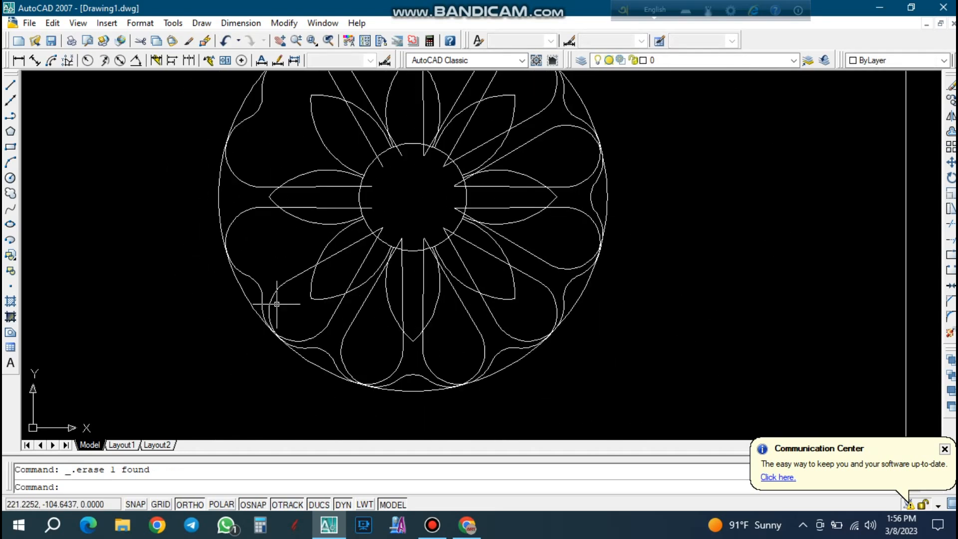
pyautogui.scroll(2, 434, 356)
pyautogui.click(429, 367)
pyautogui.click(409, 356)
pyautogui.press('Delete')
pyautogui.scroll(-2, 572, 279)
pyautogui.click(595, 252)
pyautogui.click(580, 242)
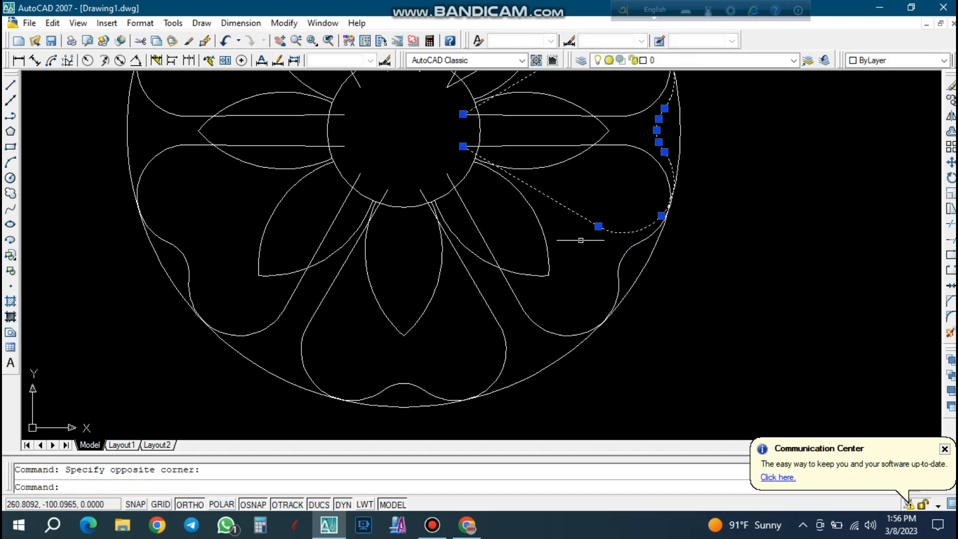
pyautogui.press('Delete')
pyautogui.scroll(-2, 609, 220)
pyautogui.scroll(3, 573, 111)
pyautogui.press('Escape')
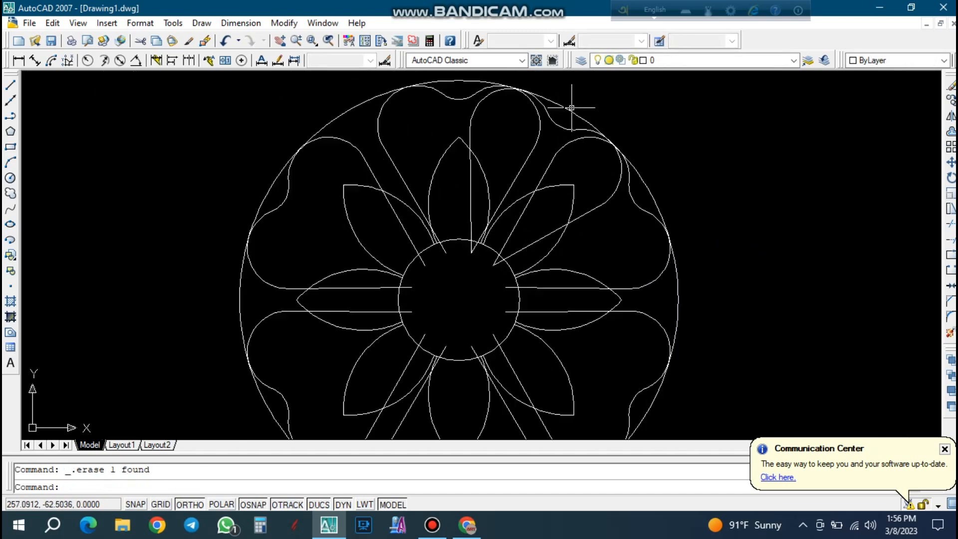
pyautogui.click(560, 121)
pyautogui.click(603, 123)
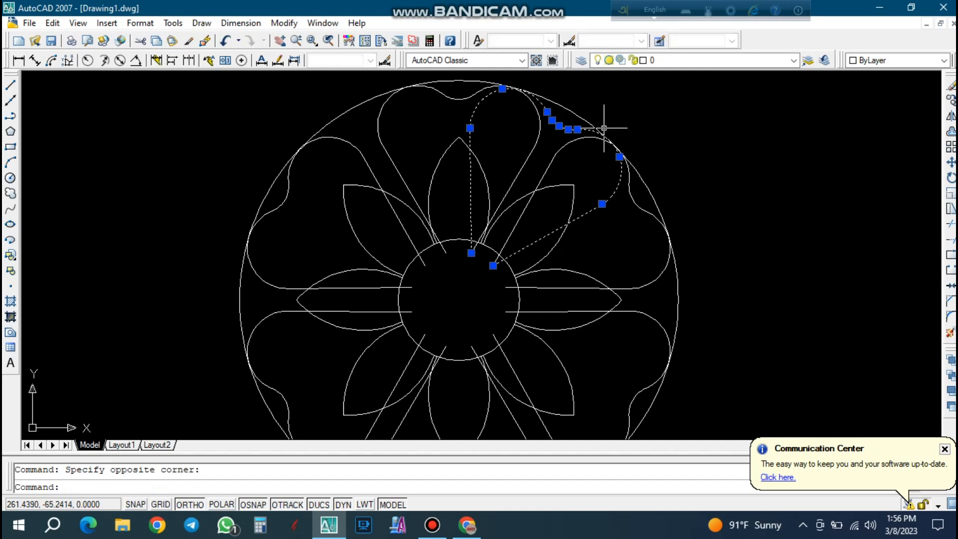
pyautogui.press('Escape')
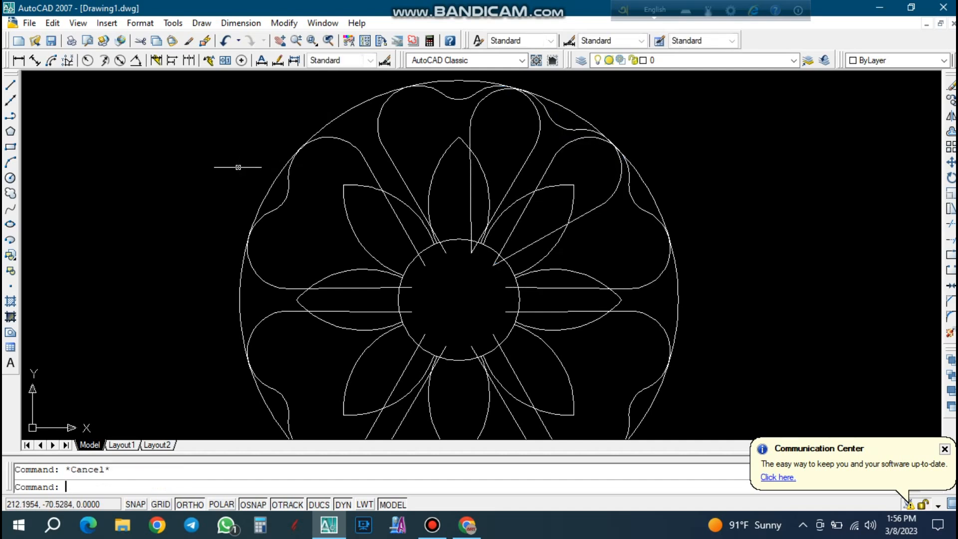
# Draw a vertical line from the central circle's center upward to a point beyond the large outer circle.
pyautogui.click(11, 85)
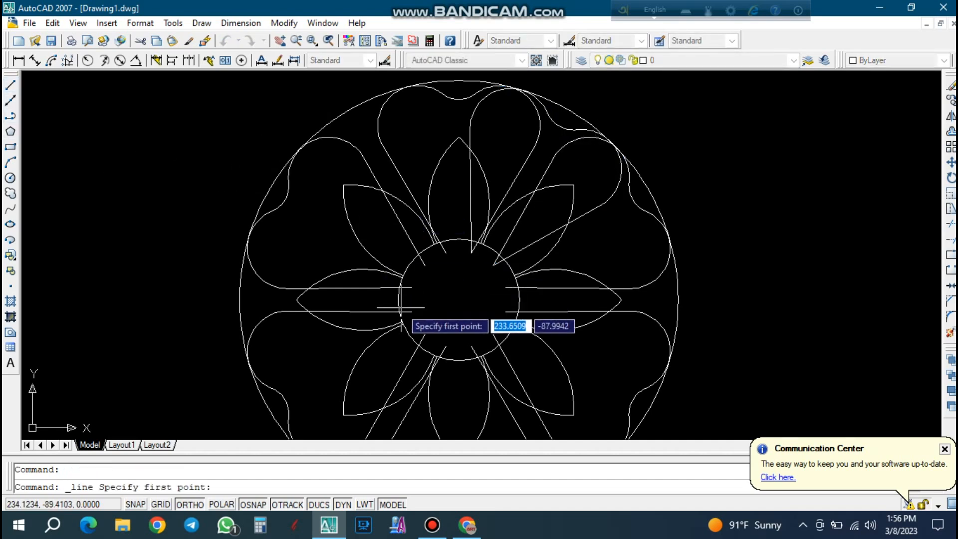
pyautogui.click(459, 300)
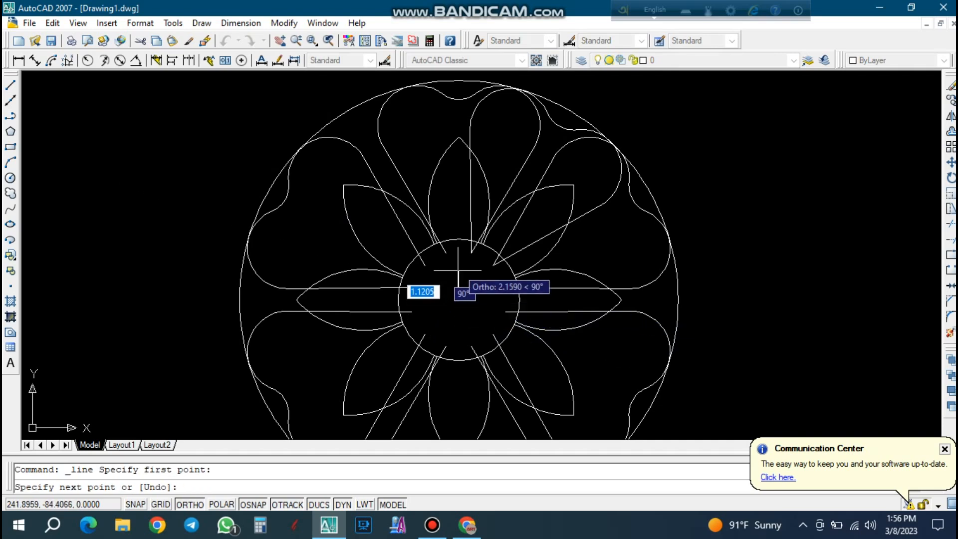
pyautogui.scroll(-3, 482, 237)
pyautogui.scroll(2, 471, 135)
pyautogui.click(466, 108)
pyautogui.press('Escape')
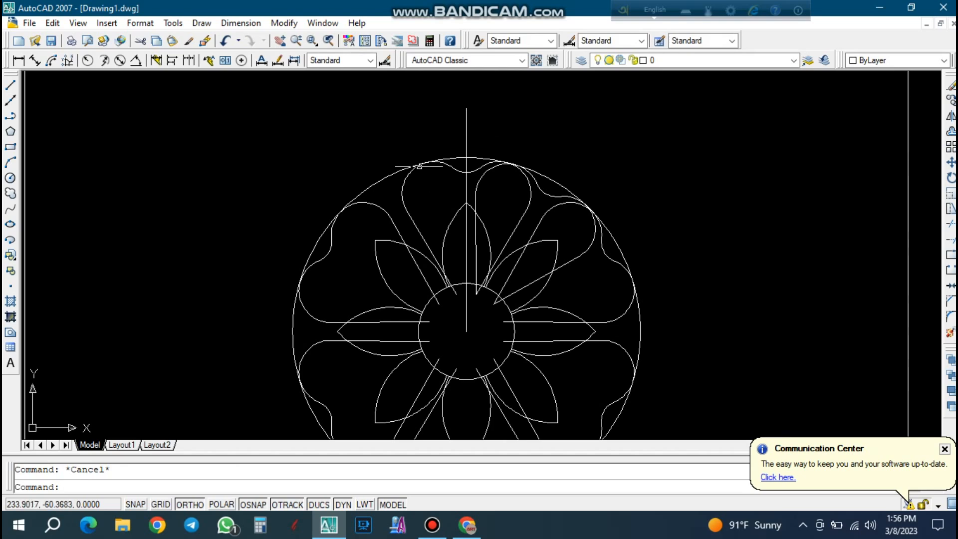
# Create a polar array of the new vertical line with 12 items over 360 degrees about the central circle's center.
pyautogui.click(381, 191)
pyautogui.press('Escape')
pyautogui.write('ar')
pyautogui.press('Return')
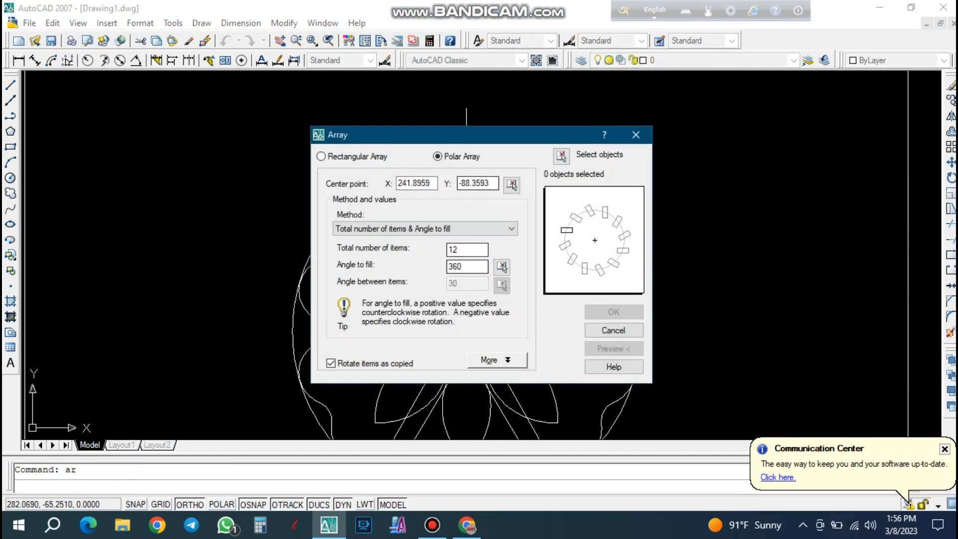
pyautogui.click(561, 155)
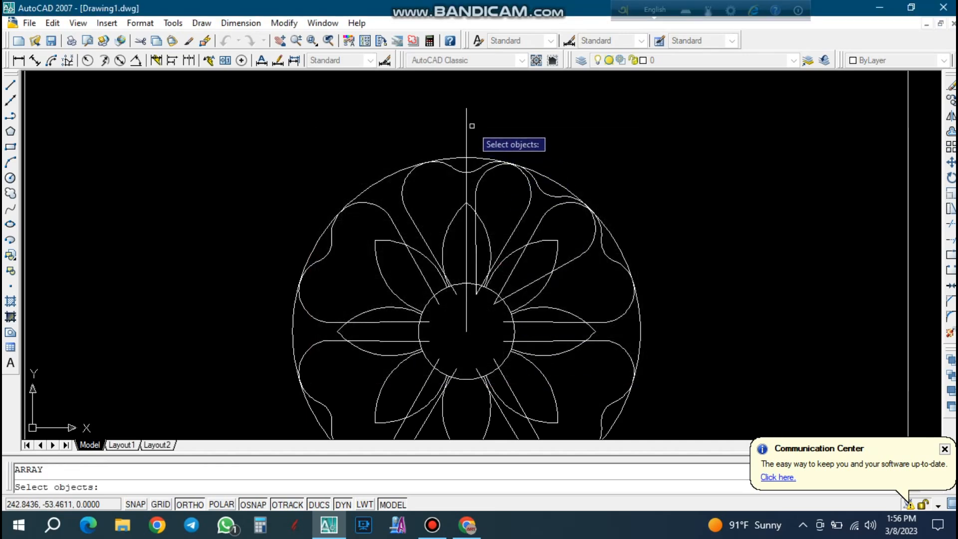
pyautogui.click(467, 116)
pyautogui.press('Return')
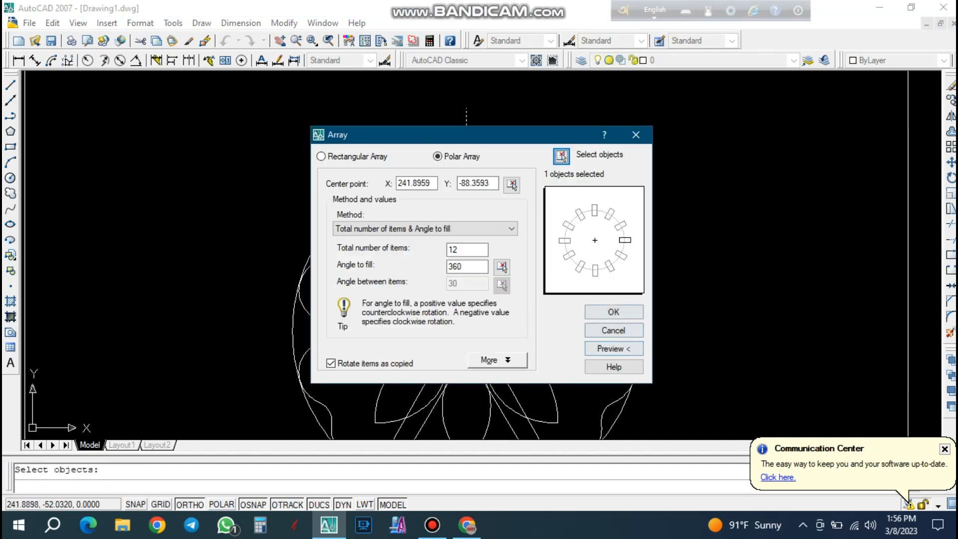
pyautogui.click(613, 312)
pyautogui.press('Escape')
# Move the 1 o'clock heart-shaped petal outward from its notch along the 60° radial line by about 7.38 units, with Ortho off.
pyautogui.click(540, 189)
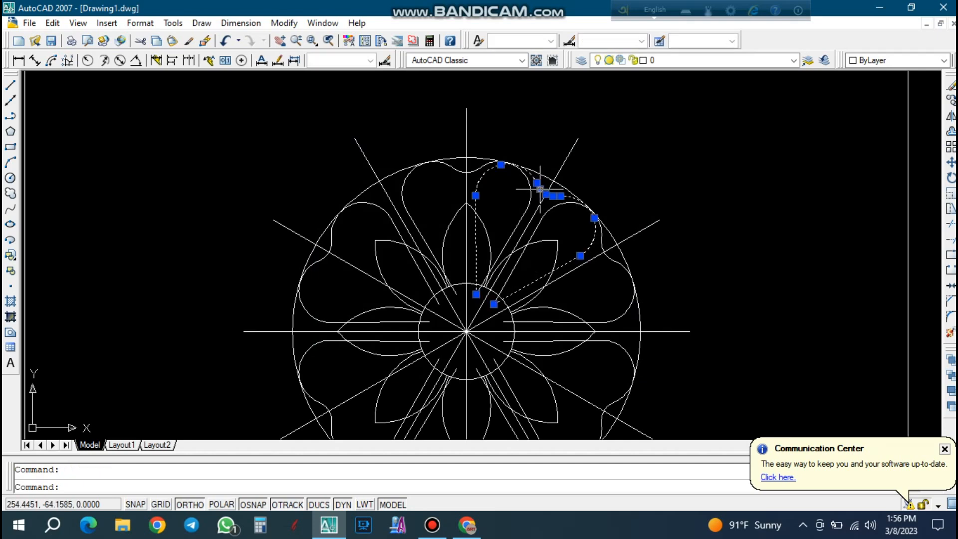
pyautogui.scroll(6, 540, 189)
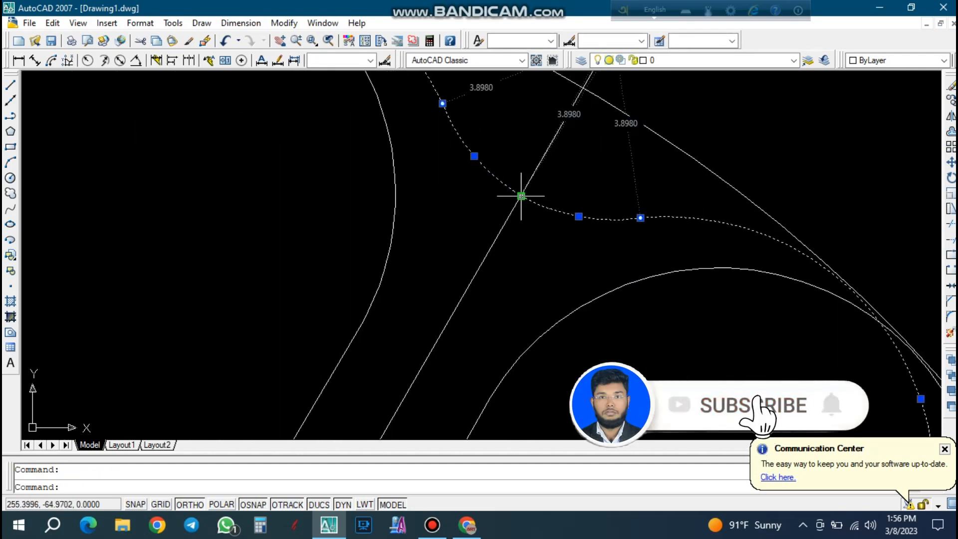
pyautogui.press('Escape')
pyautogui.click(496, 181)
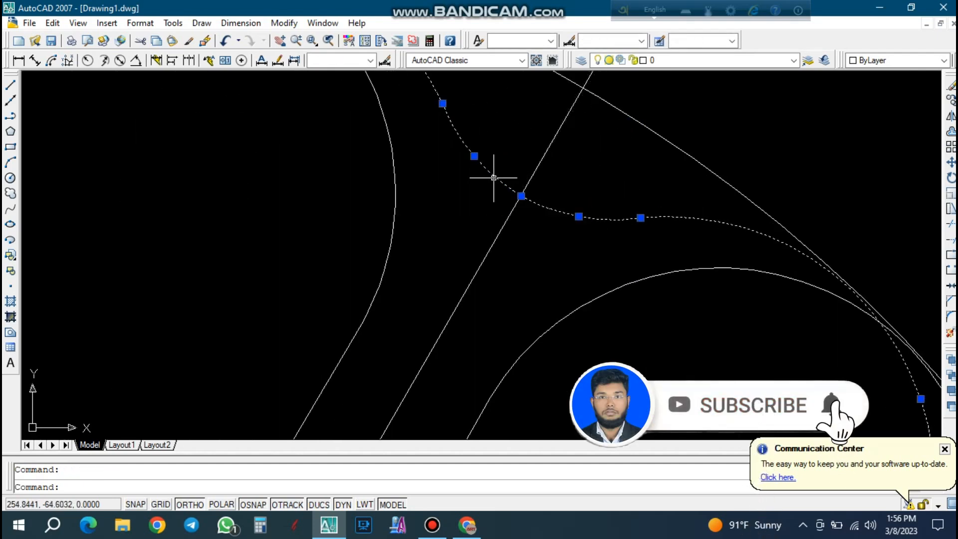
pyautogui.write('m')
pyautogui.press('Return')
pyautogui.scroll(-3, 526, 191)
pyautogui.click(509, 192)
pyautogui.scroll(3, 488, 267)
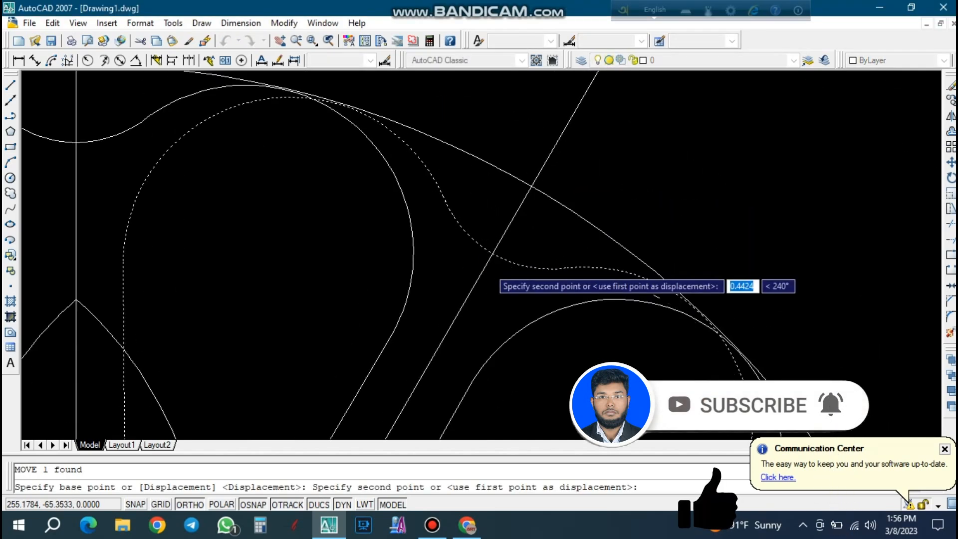
pyautogui.scroll(-5, 488, 267)
pyautogui.scroll(2, 527, 199)
pyautogui.press('F8')
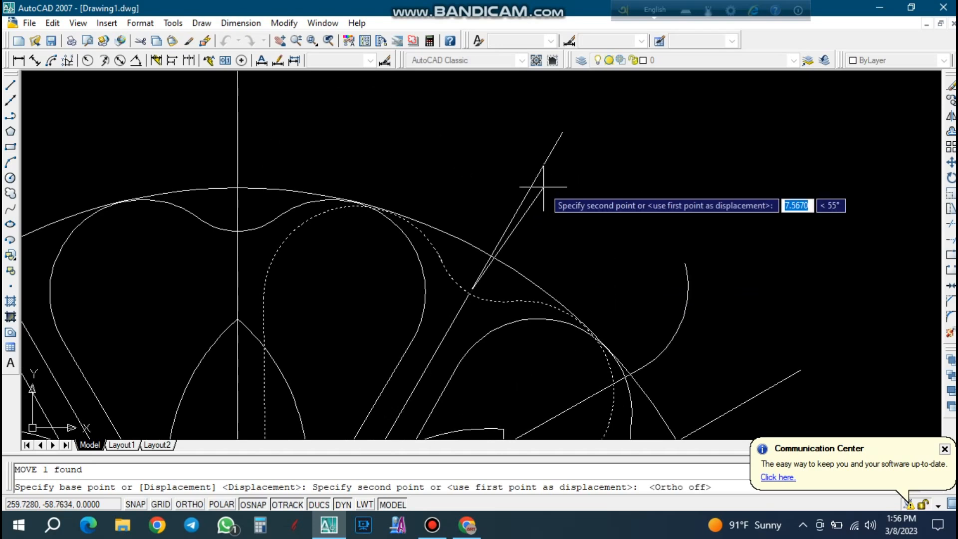
pyautogui.scroll(4, 531, 188)
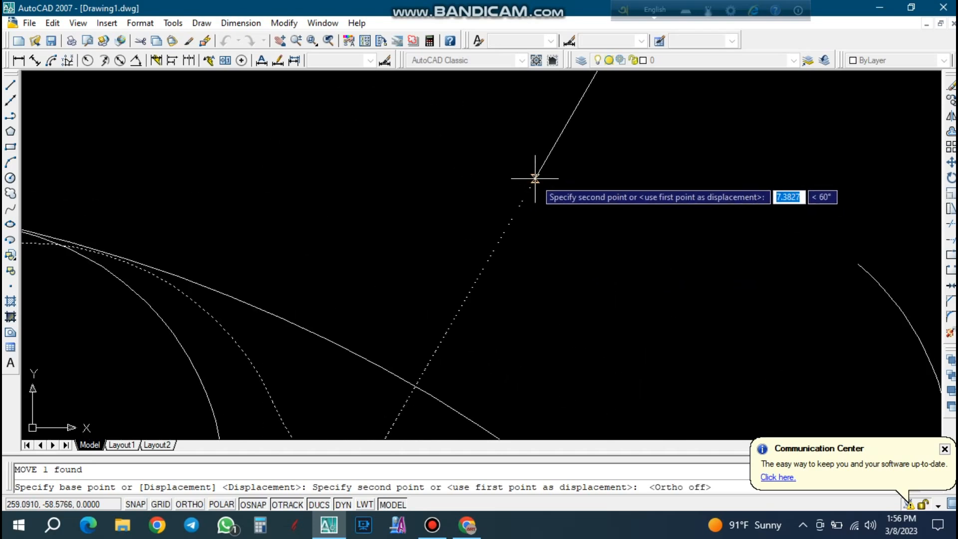
pyautogui.click(534, 178)
pyautogui.scroll(-4, 549, 177)
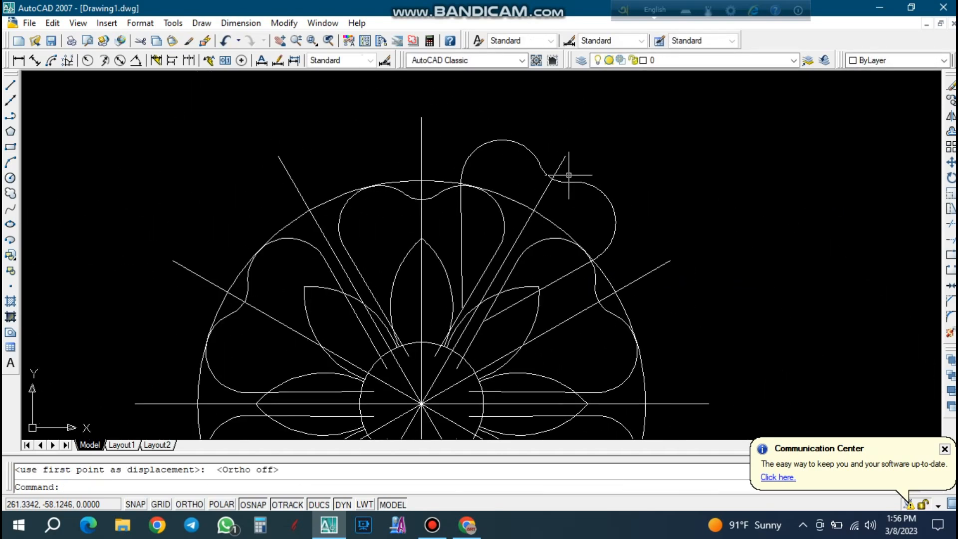
pyautogui.press('Escape')
# Stretch the inner endpoint of the moved petal's right side down onto the central circle.
pyautogui.scroll(-2, 504, 154)
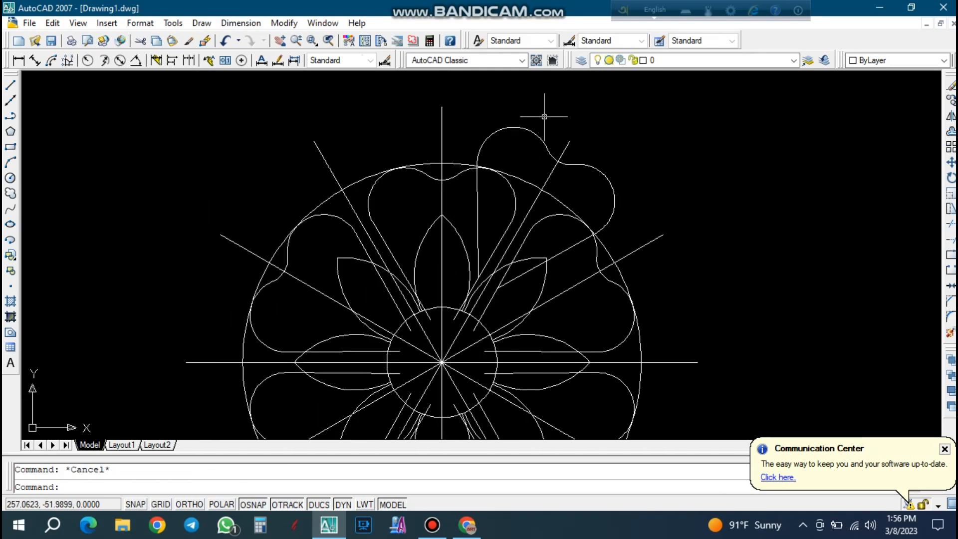
pyautogui.scroll(2, 553, 148)
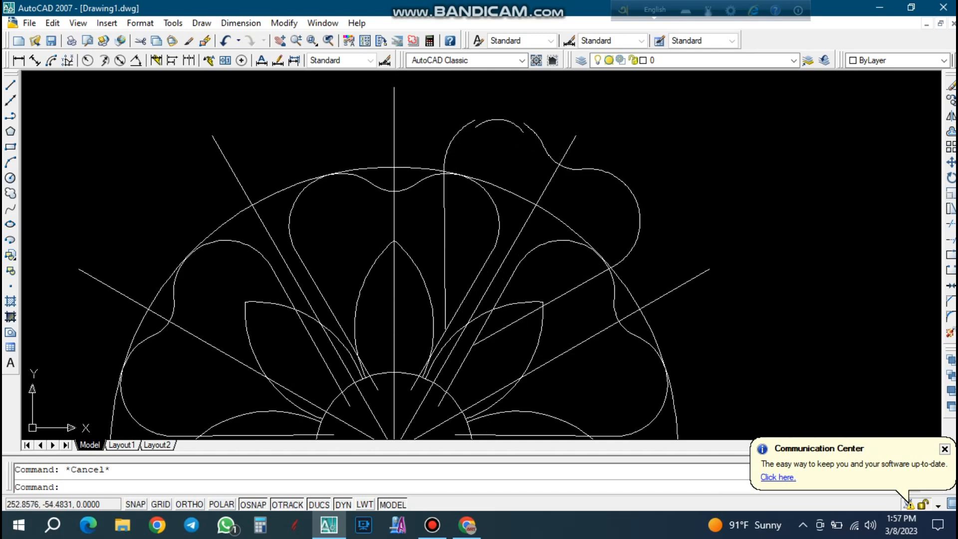
pyautogui.scroll(-3, 499, 125)
pyautogui.scroll(1, 534, 216)
pyautogui.click(587, 208)
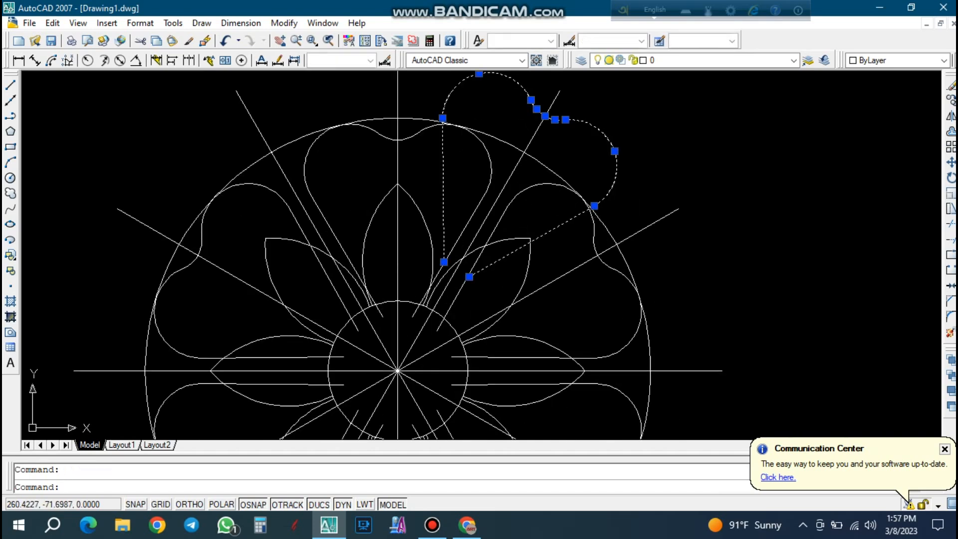
pyautogui.scroll(1, 472, 273)
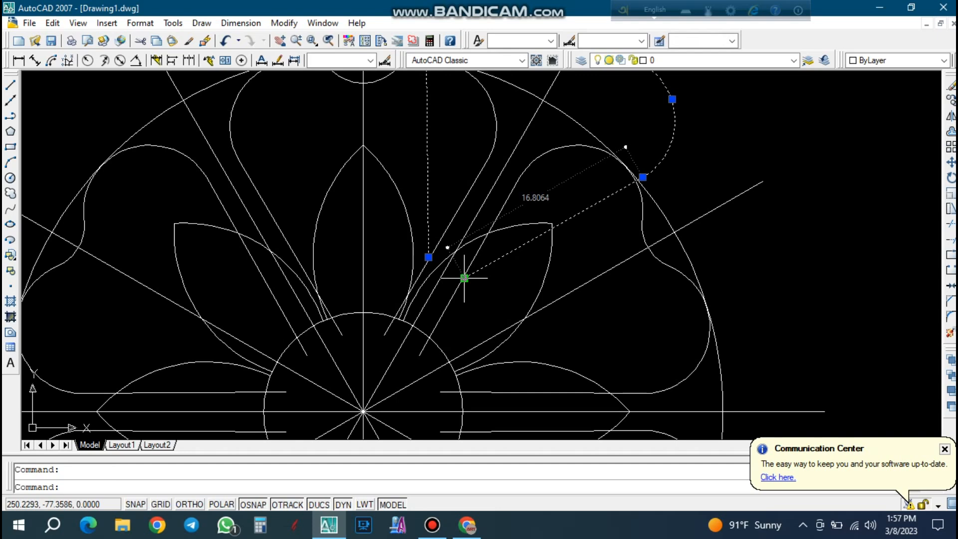
pyautogui.click(464, 278)
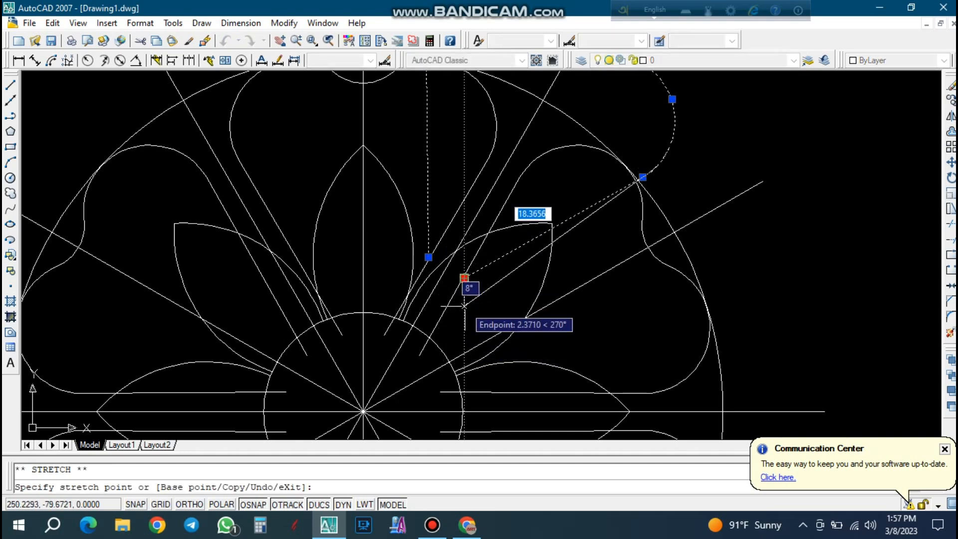
pyautogui.scroll(1, 464, 285)
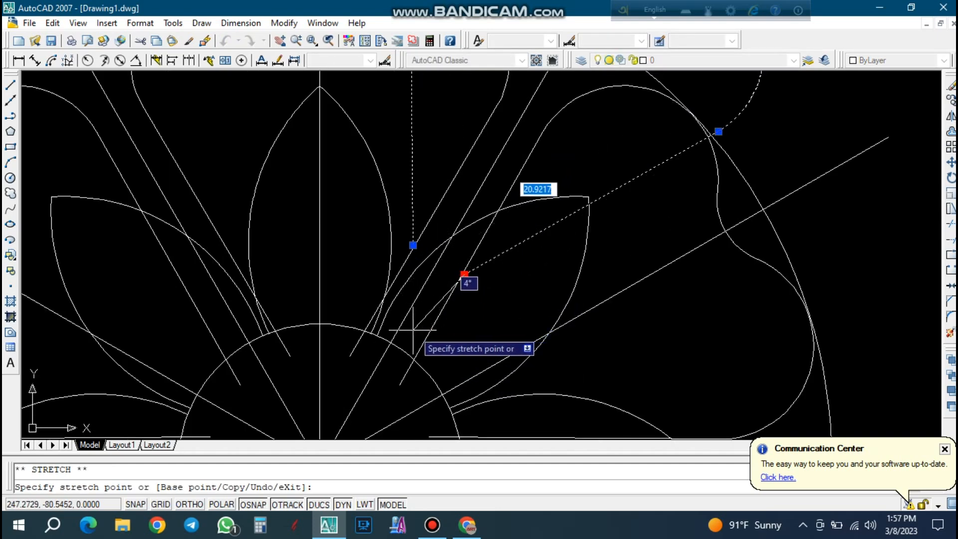
pyautogui.scroll(1, 402, 333)
pyautogui.click(399, 354)
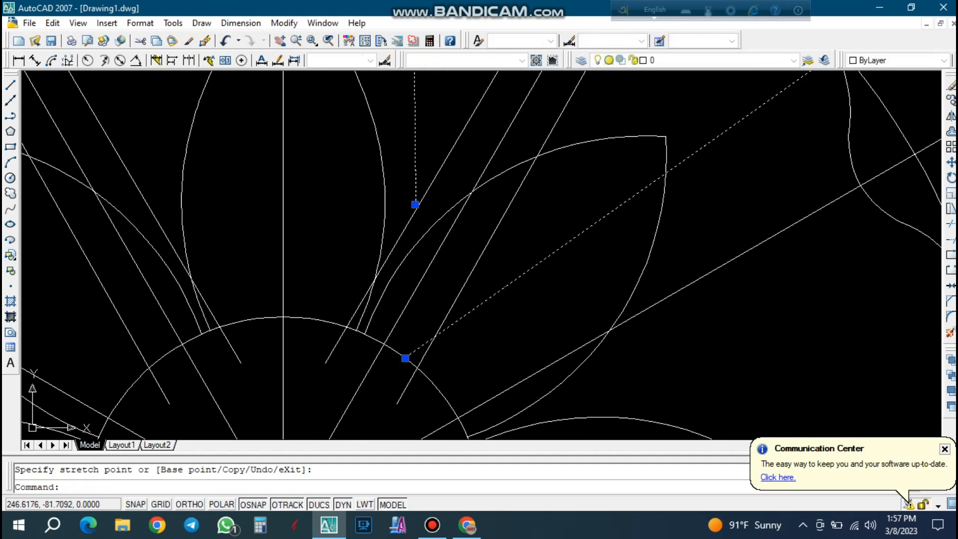
pyautogui.press('Escape')
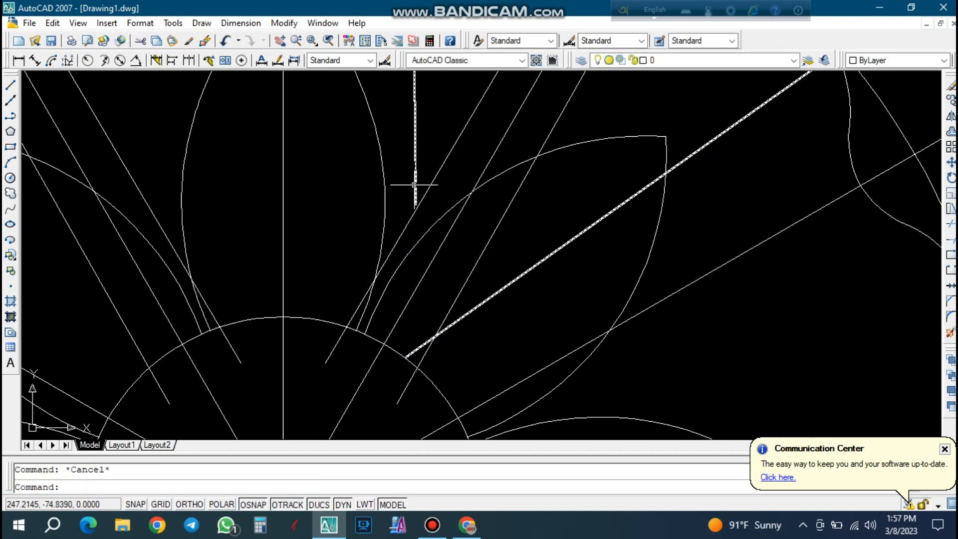
pyautogui.click(414, 185)
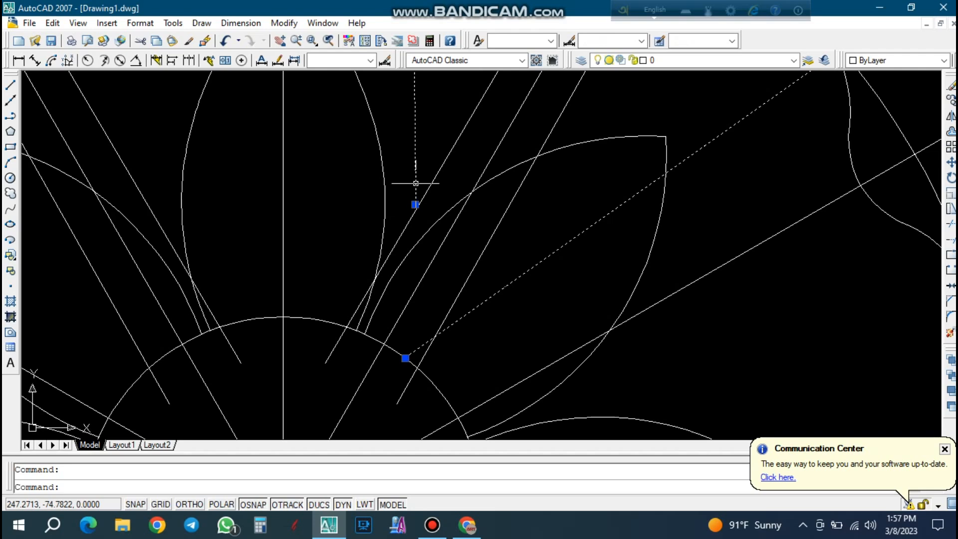
pyautogui.press('Escape')
# Trim the moved petal at the 60° radial line and erase its remaining left half.
pyautogui.scroll(-5, 415, 252)
pyautogui.scroll(4, 461, 114)
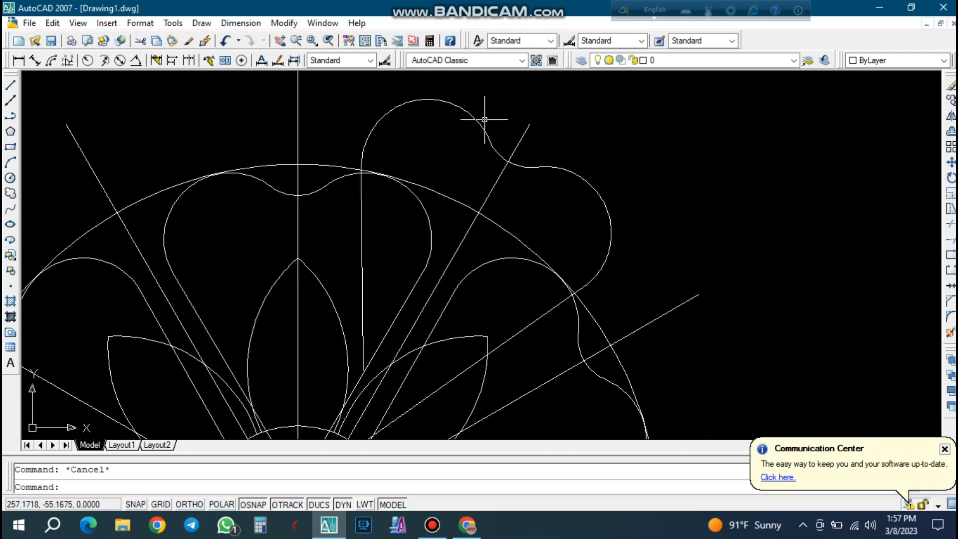
pyautogui.write('tr')
pyautogui.press('space')
pyautogui.press('space')
pyautogui.click(488, 129)
pyautogui.click(452, 155)
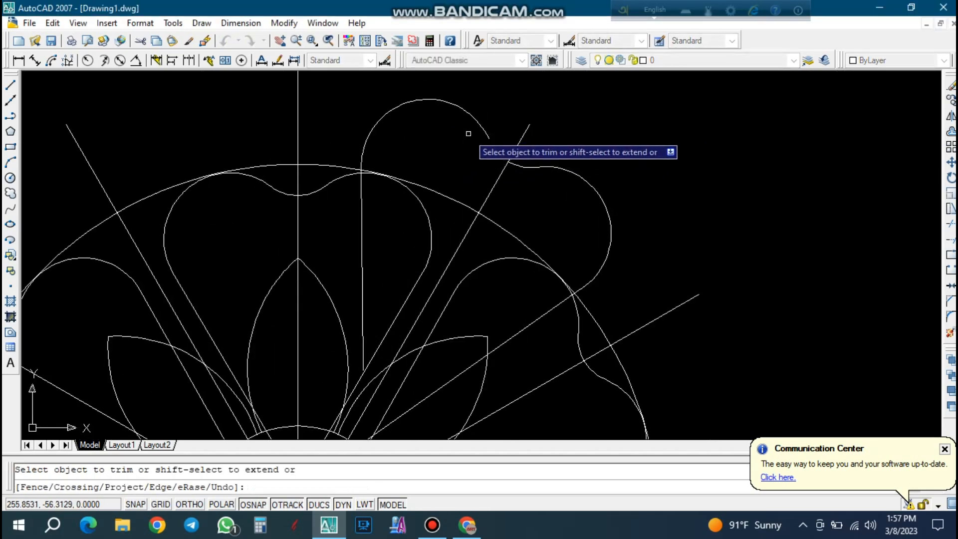
pyautogui.press('Escape')
pyautogui.click(459, 132)
pyautogui.click(439, 98)
pyautogui.press('Delete')
# Mirror the remaining half of the outward-shifted petal across the 60° radial line, keeping the source half.
pyautogui.click(639, 225)
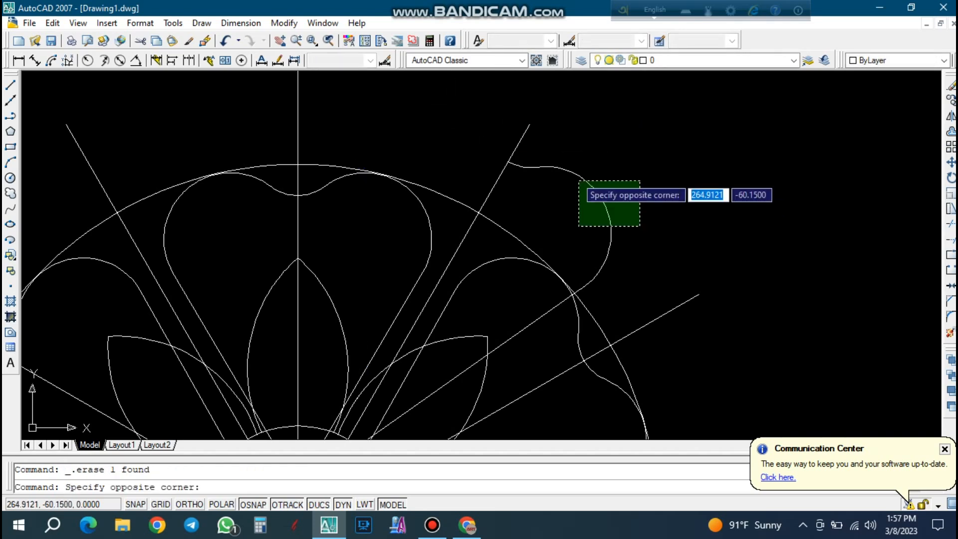
pyautogui.click(598, 216)
pyautogui.write('mi')
pyautogui.press('space')
pyautogui.click(531, 125)
pyautogui.scroll(-4, 531, 123)
pyautogui.scroll(3, 400, 395)
pyautogui.scroll(5, 381, 363)
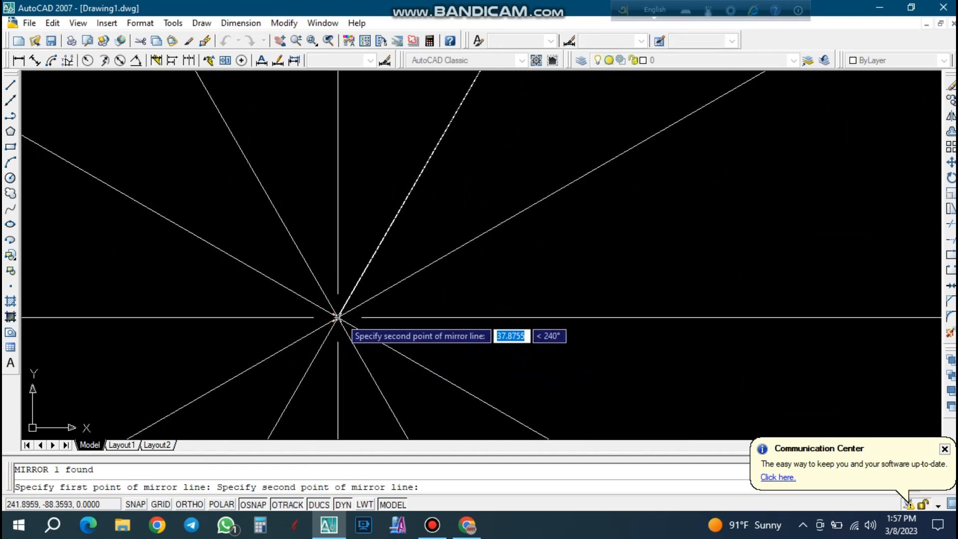
pyautogui.click(338, 316)
pyautogui.press('Return')
pyautogui.scroll(-8, 397, 328)
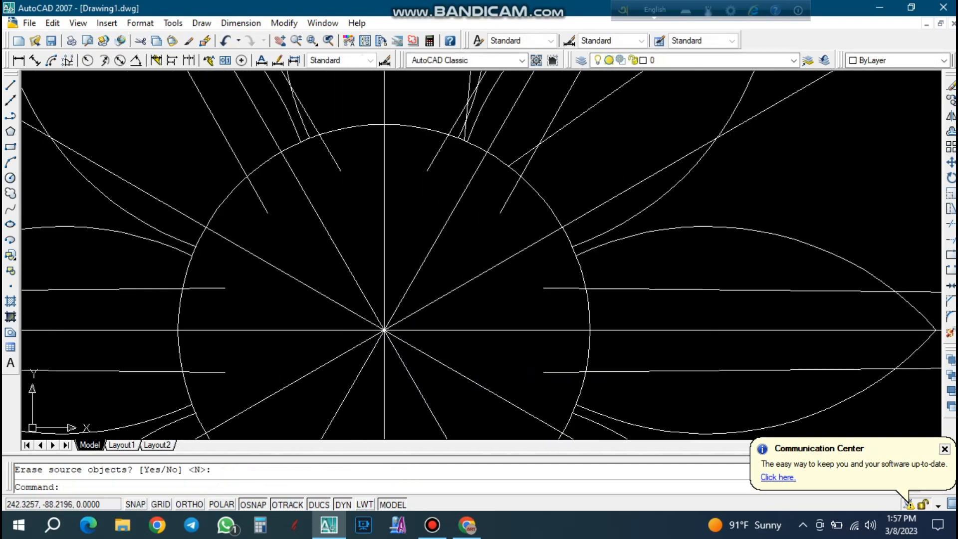
pyautogui.scroll(-4, 449, 225)
pyautogui.scroll(3, 531, 97)
pyautogui.press('Escape')
pyautogui.write('pe')
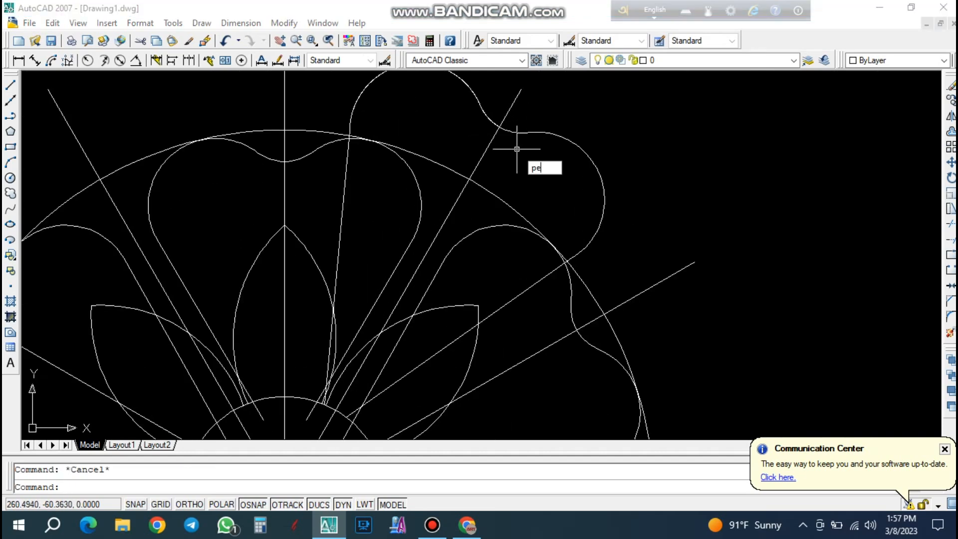
pyautogui.press('Return')
pyautogui.click(533, 134)
pyautogui.press('Escape')
# Join the two mirrored halves of the outward-shifted petal into one polyline.
pyautogui.write('j')
pyautogui.press('Return')
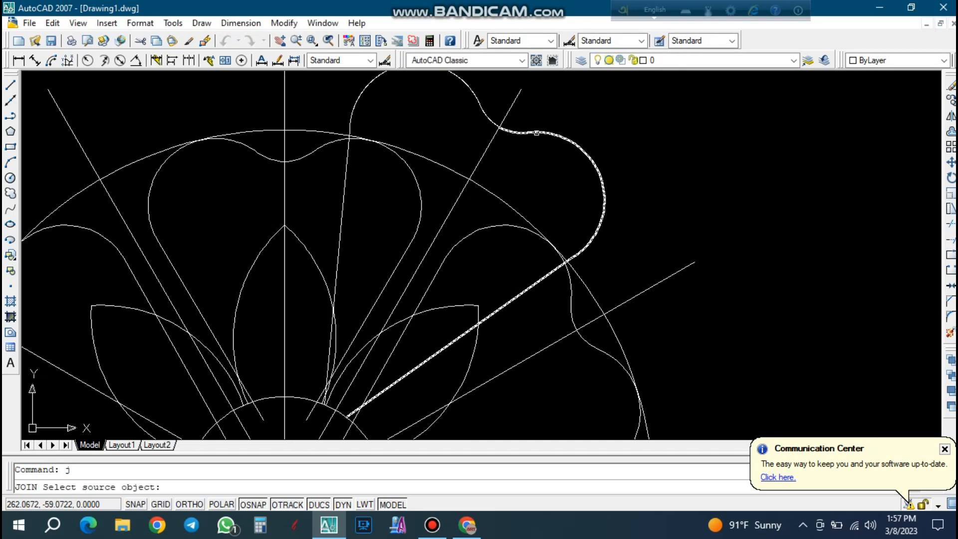
pyautogui.click(536, 133)
pyautogui.click(488, 119)
pyautogui.press('Return')
pyautogui.press('Return')
pyautogui.click(558, 132)
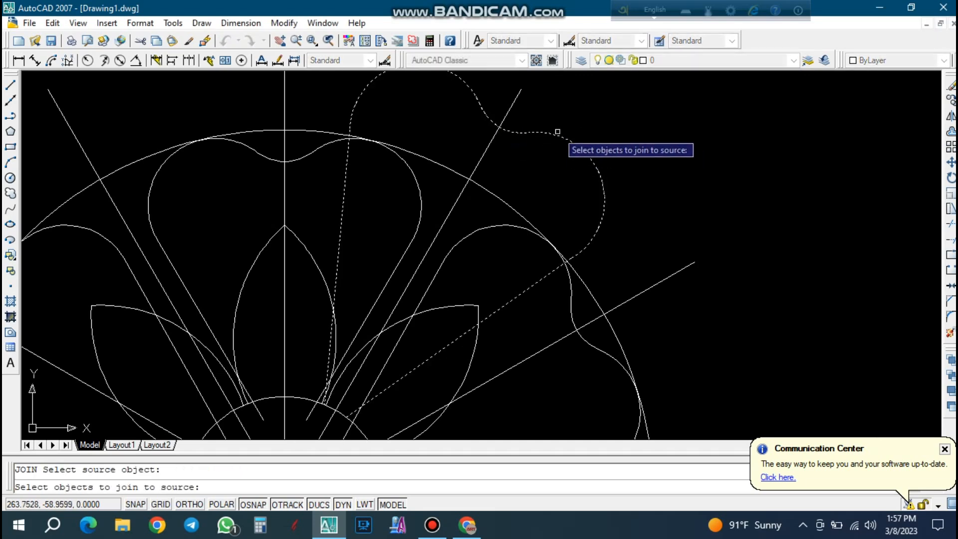
pyautogui.scroll(-2, 558, 132)
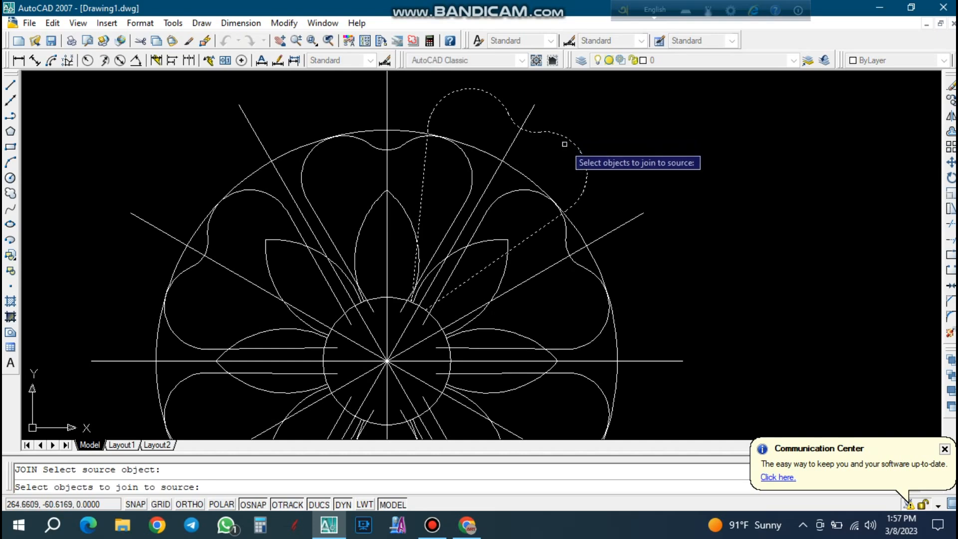
pyautogui.press('Escape')
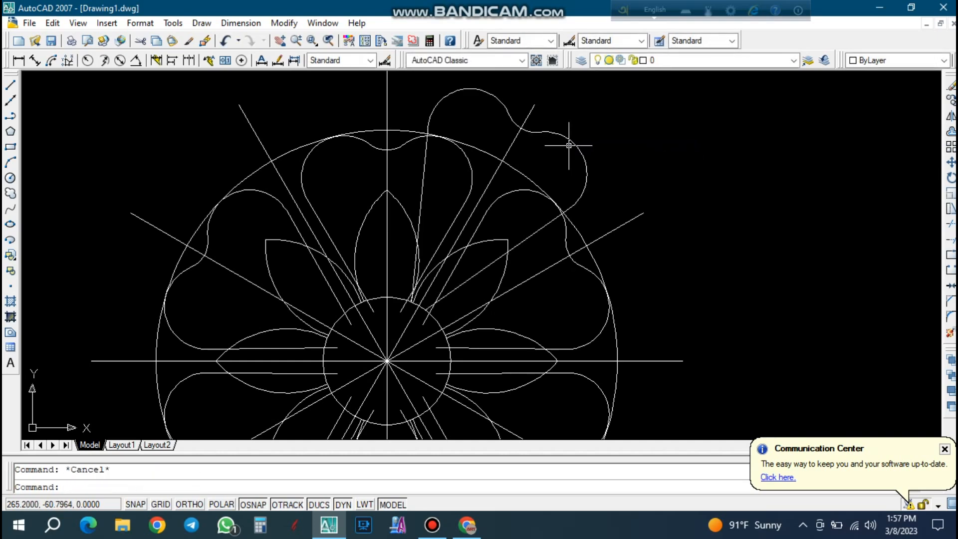
pyautogui.click(551, 111)
pyautogui.click(532, 106)
pyautogui.press('Escape')
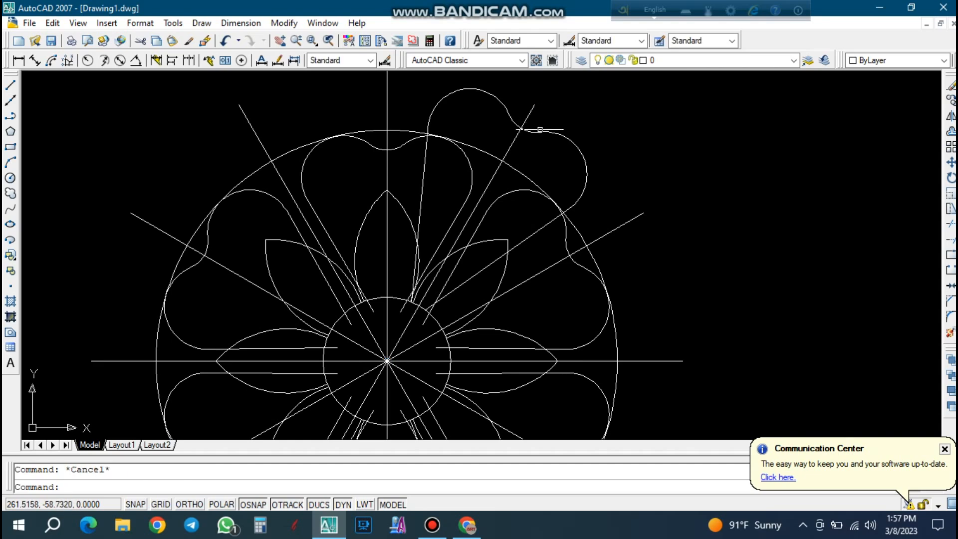
# Create a polar array of the joined outward-shifted petal with 6 items over 360 degrees about the central circle's center.
pyautogui.scroll(-1, 520, 150)
pyautogui.write('a')
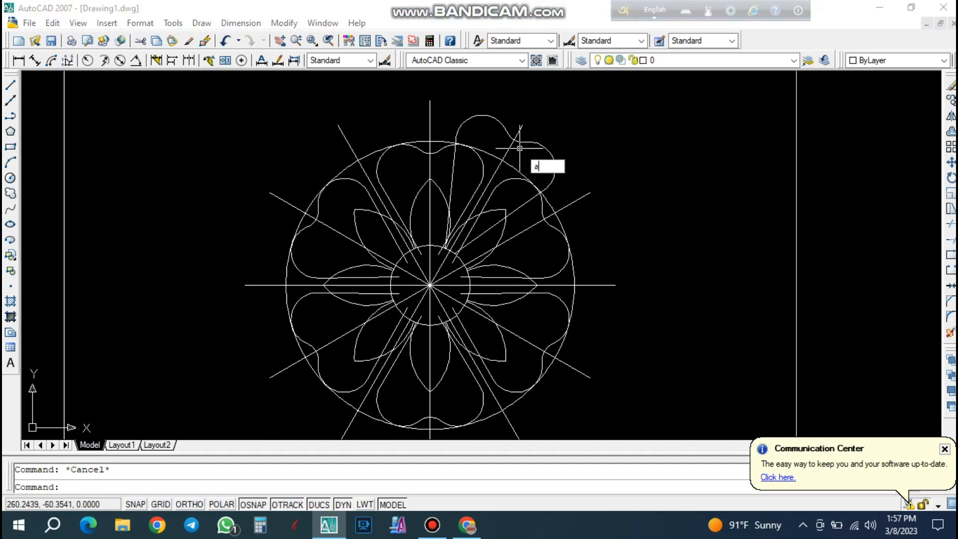
pyautogui.press('Return')
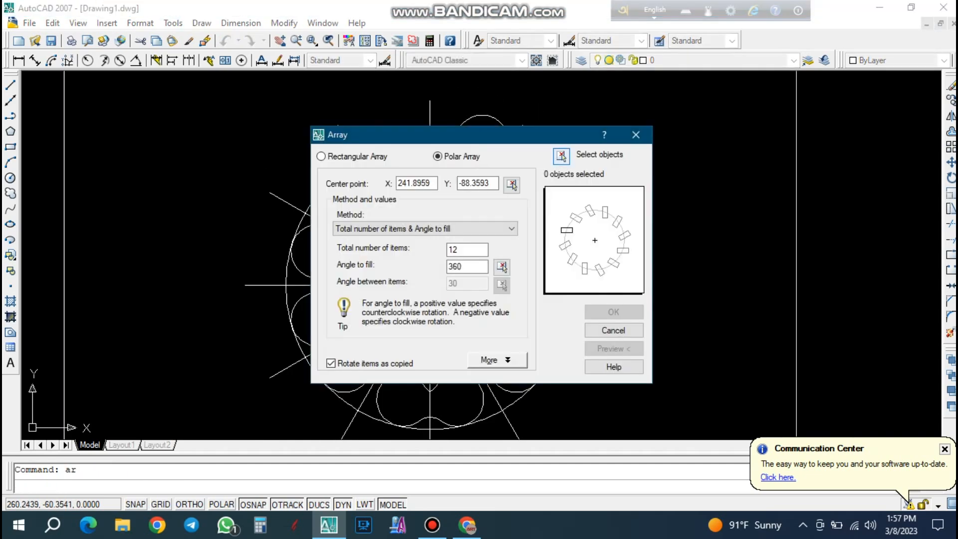
pyautogui.click(561, 156)
pyautogui.click(546, 148)
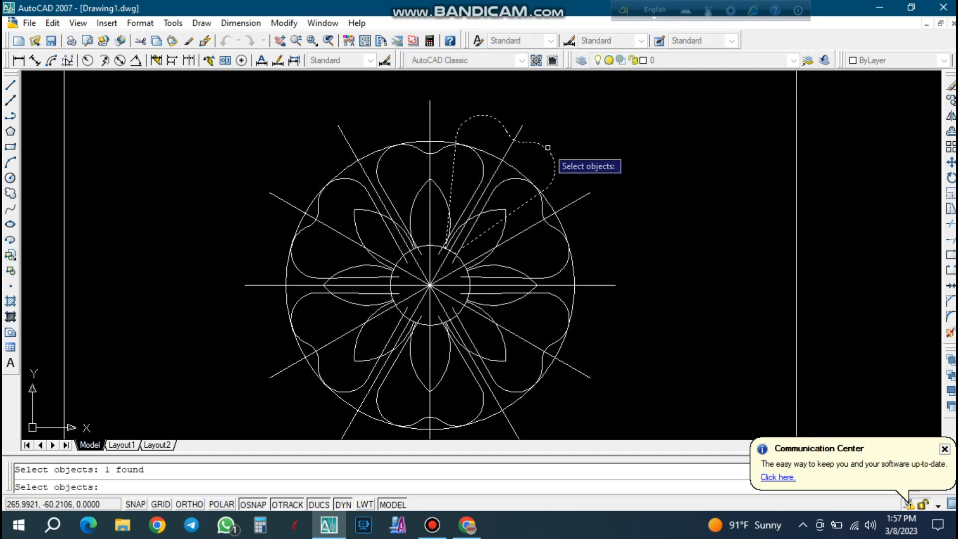
pyautogui.press('Return')
pyautogui.press('Tab')
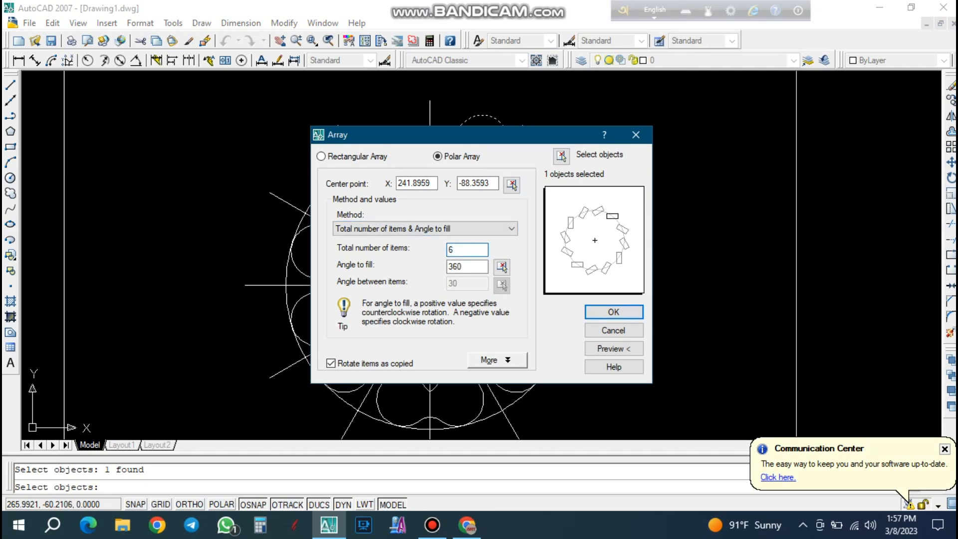
pyautogui.click(615, 310)
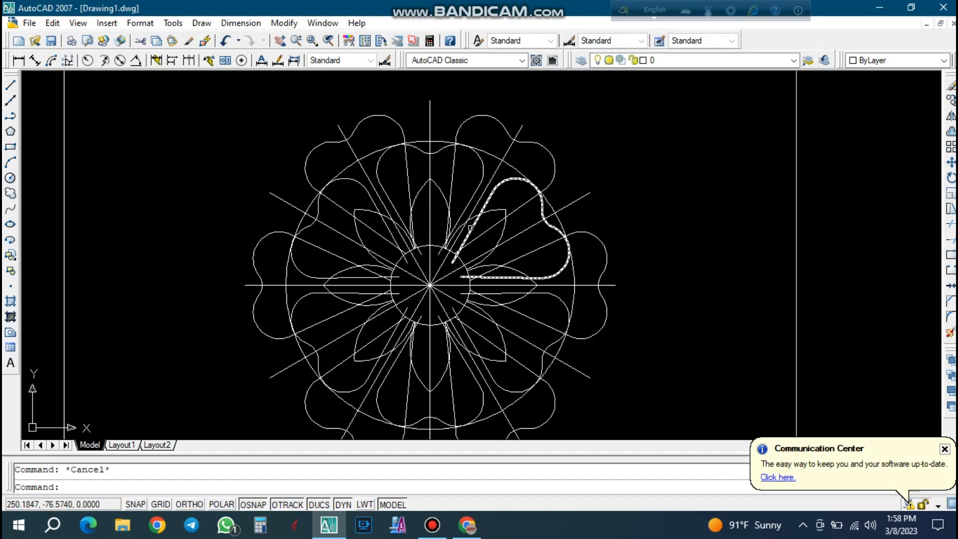
# Try to move the inner 12 o'clock heart-shaped petal straight up from its notch, turning Ortho on.
pyautogui.click(436, 150)
pyautogui.scroll(2, 433, 145)
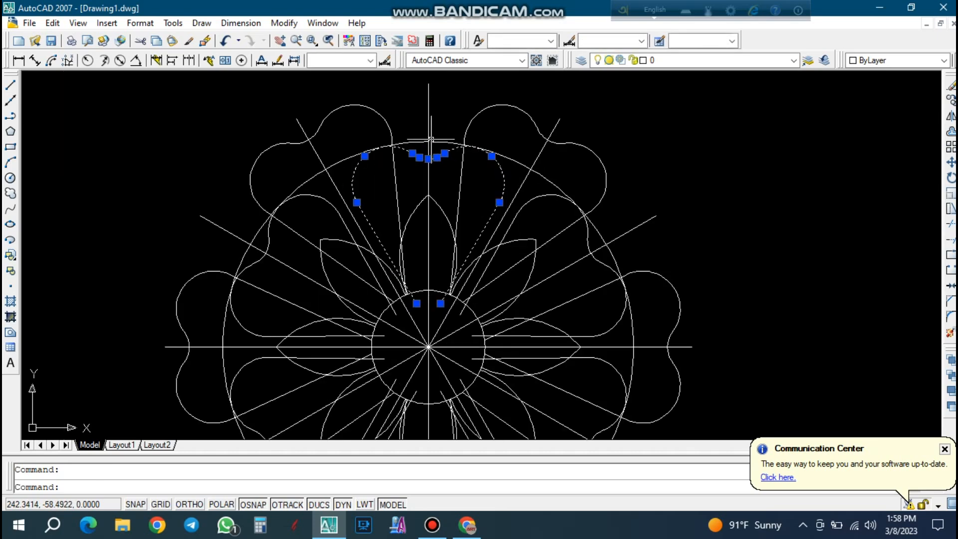
pyautogui.write('m')
pyautogui.press('Return')
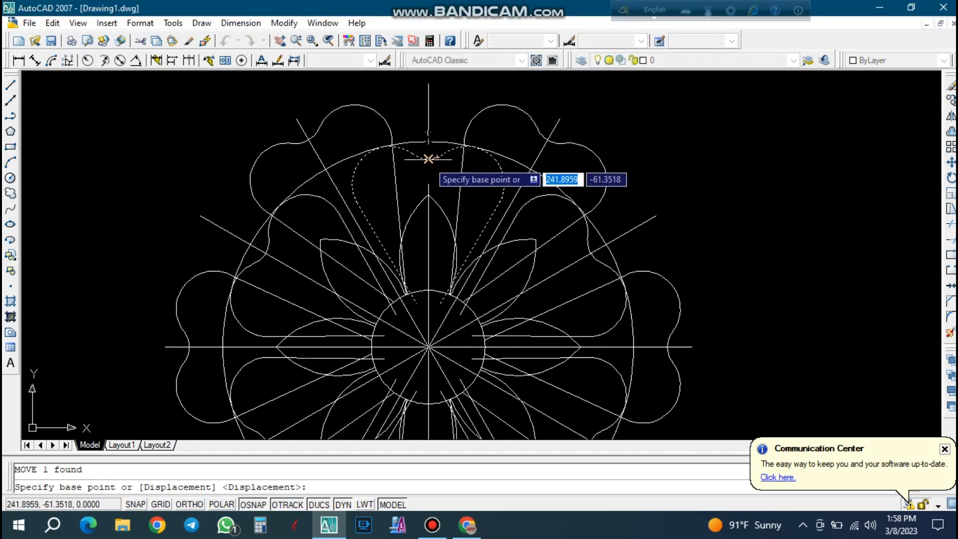
pyautogui.scroll(5, 426, 157)
pyautogui.click(390, 156)
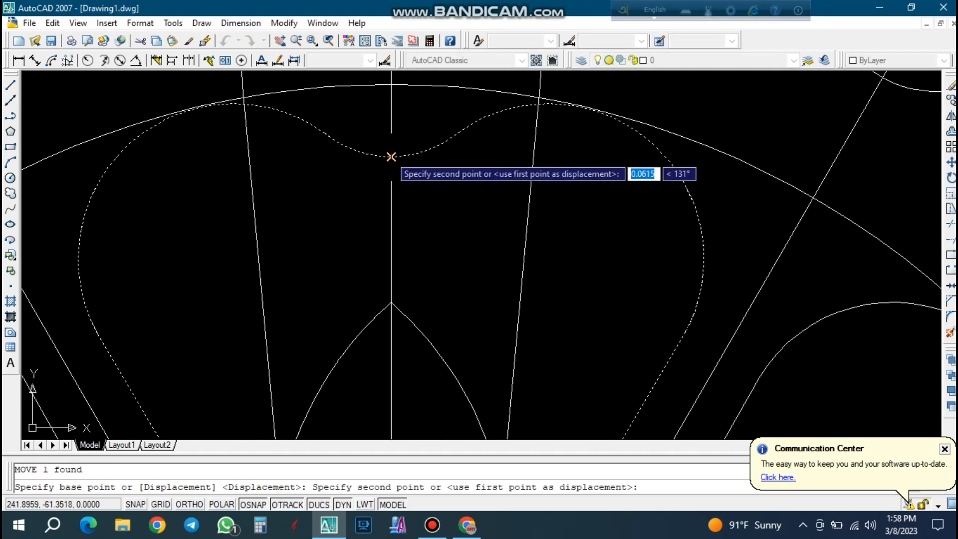
pyautogui.scroll(-3, 389, 156)
pyautogui.scroll(2, 384, 149)
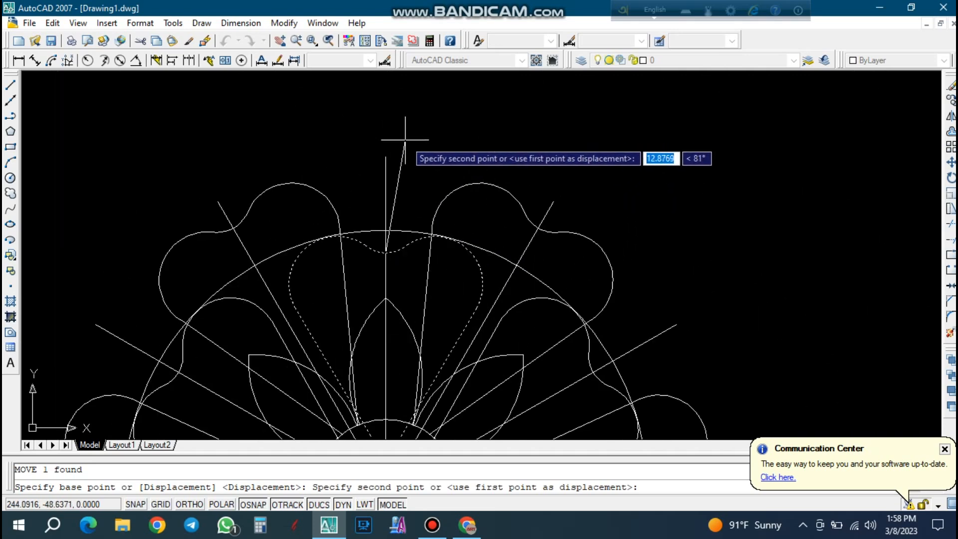
pyautogui.press('F8')
pyautogui.scroll(2, 390, 137)
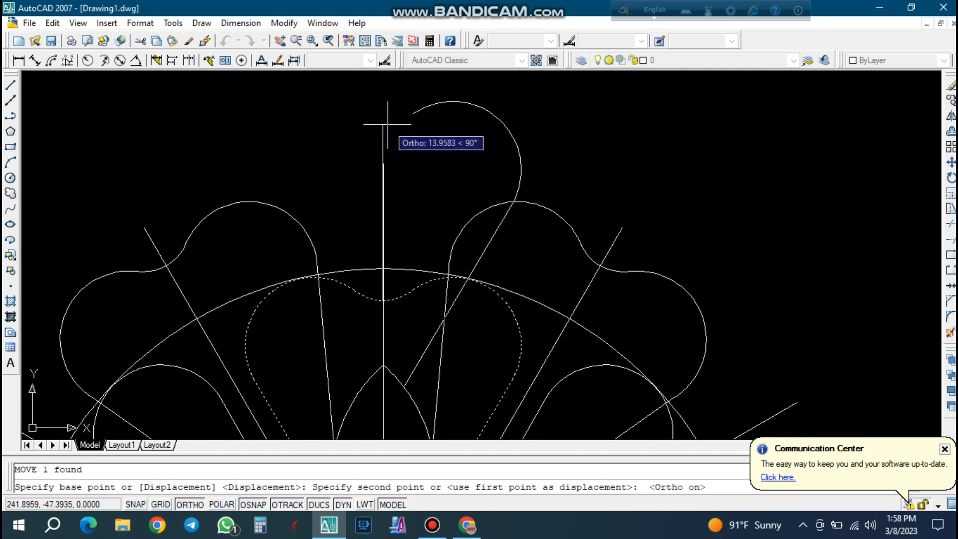
pyautogui.scroll(-2, 388, 124)
pyautogui.press('Escape')
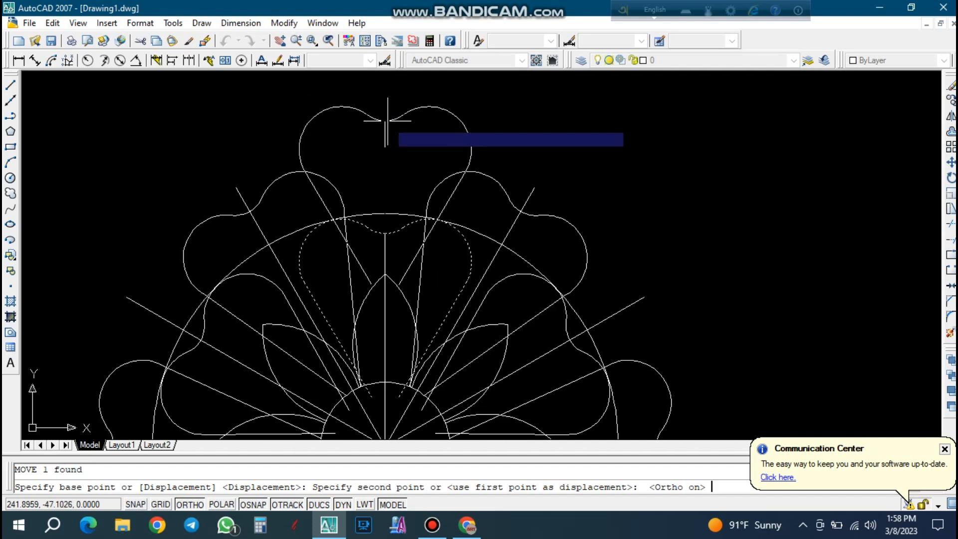
# Copy the inner 12 o'clock heart-shaped petal from its notch straight up by about 15.11 units, with Ortho on.
pyautogui.click(395, 230)
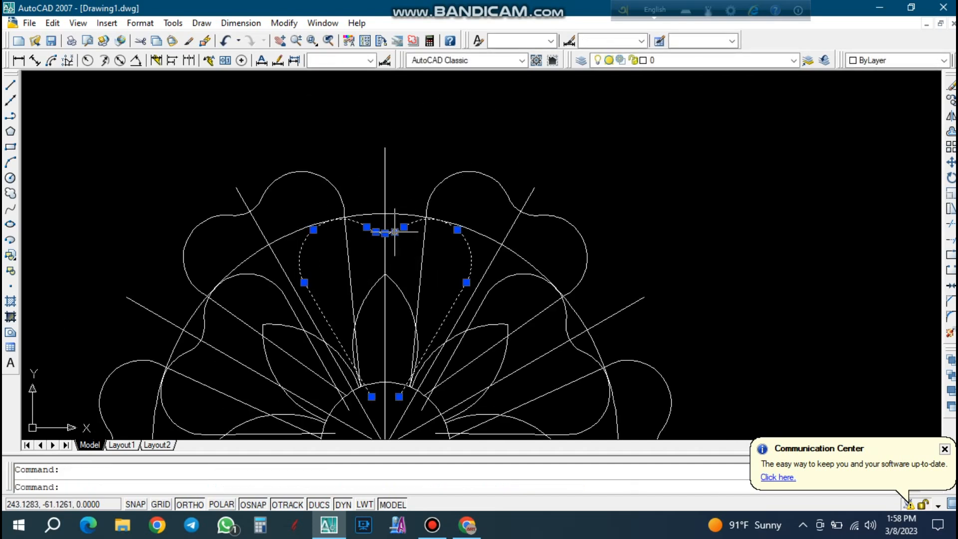
pyautogui.write('co')
pyautogui.press('Return')
pyautogui.scroll(3, 387, 230)
pyautogui.click(375, 238)
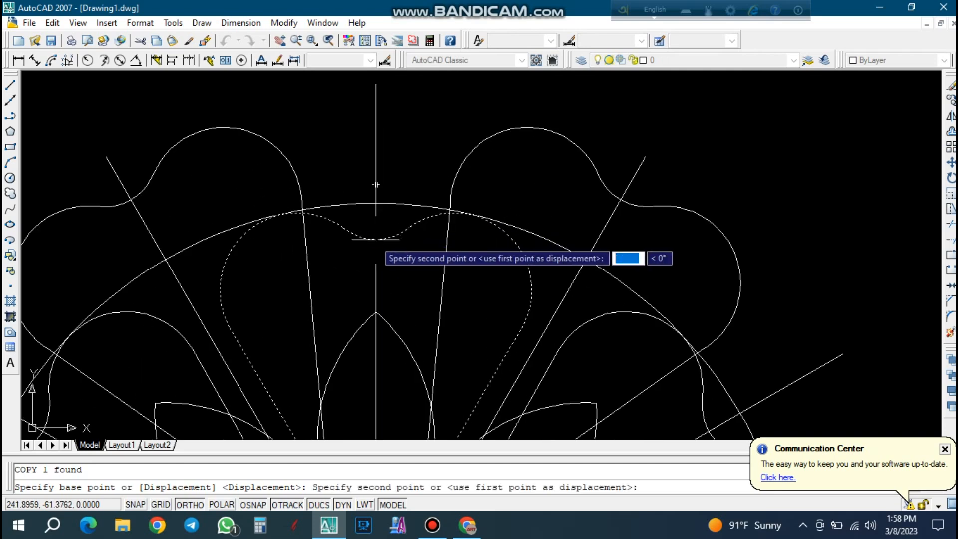
pyautogui.scroll(-2, 374, 238)
pyautogui.scroll(2, 379, 120)
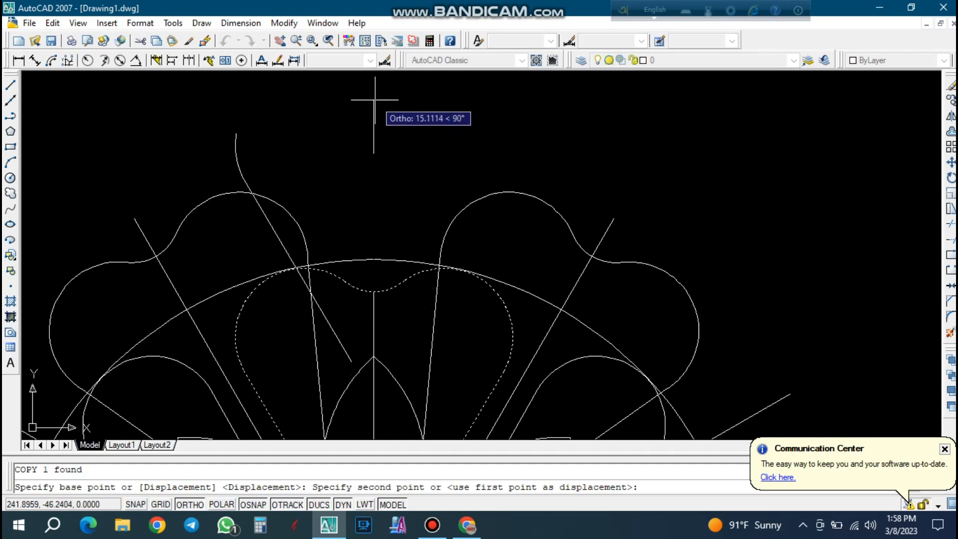
pyautogui.click(374, 99)
pyautogui.scroll(-3, 390, 99)
pyautogui.press('Escape')
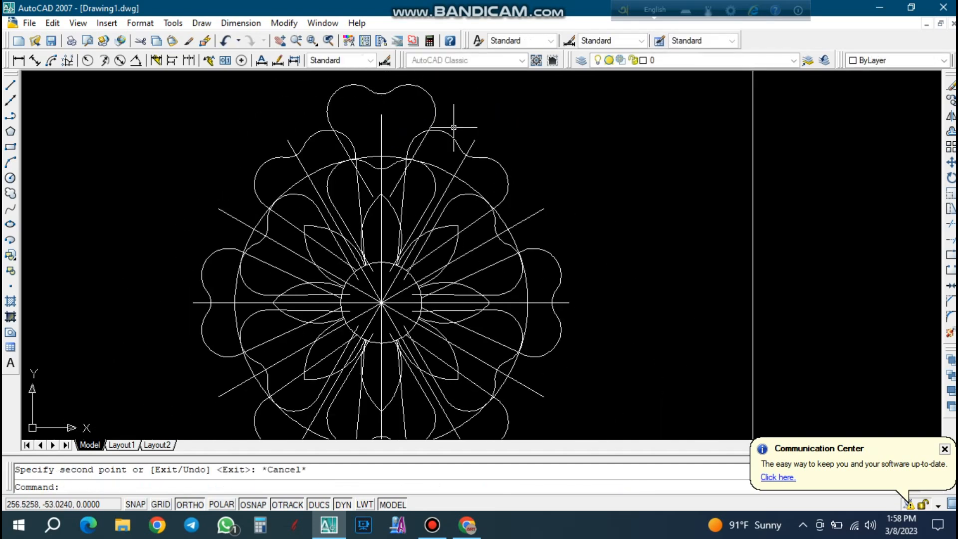
# Scale the copied top petal by a factor of 1.2 about the vertical radial line's upper endpoint.
pyautogui.scroll(3, 404, 110)
pyautogui.click(405, 107)
pyautogui.click(352, 82)
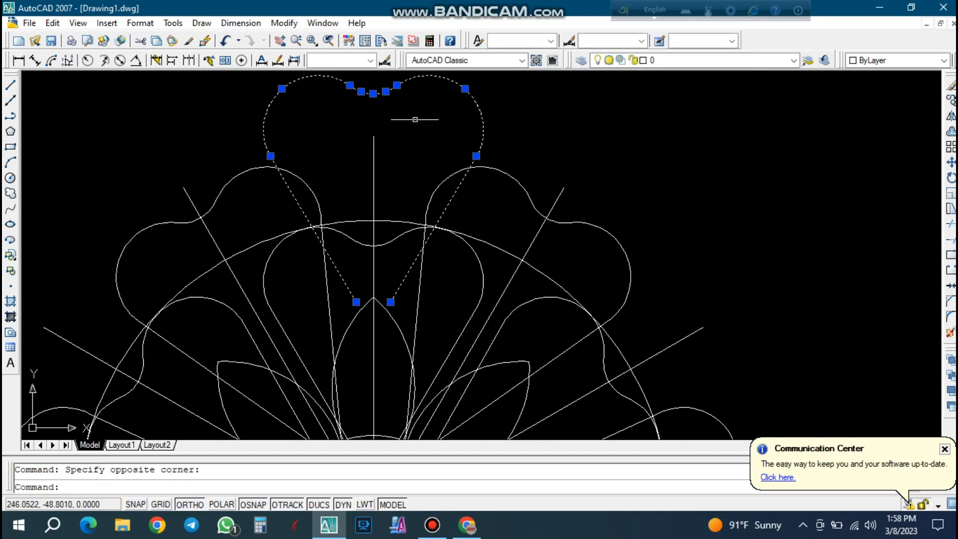
pyautogui.write('sc')
pyautogui.press('Return')
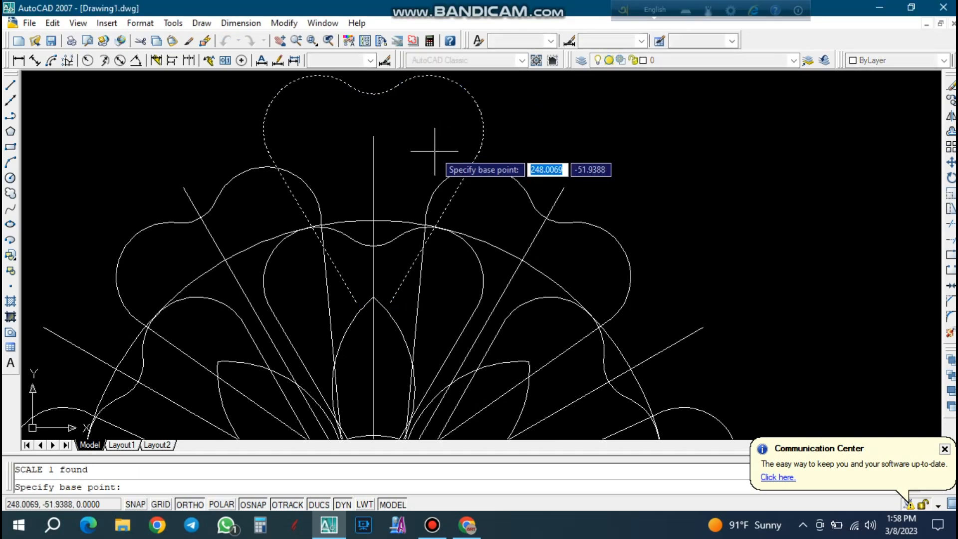
pyautogui.click(374, 136)
pyautogui.write('1.2')
pyautogui.press('Return')
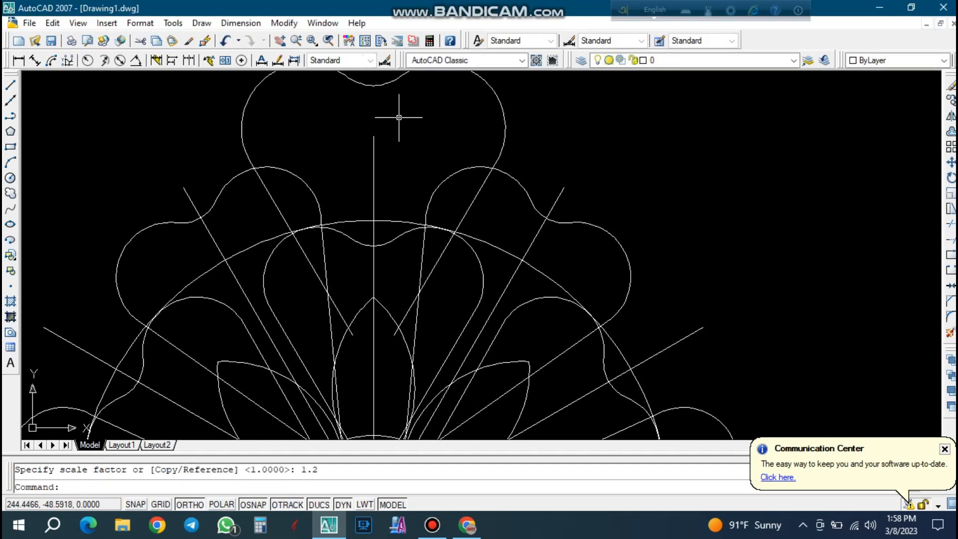
pyautogui.scroll(-8, 272, 197)
pyautogui.scroll(6, 301, 134)
pyautogui.press('Escape')
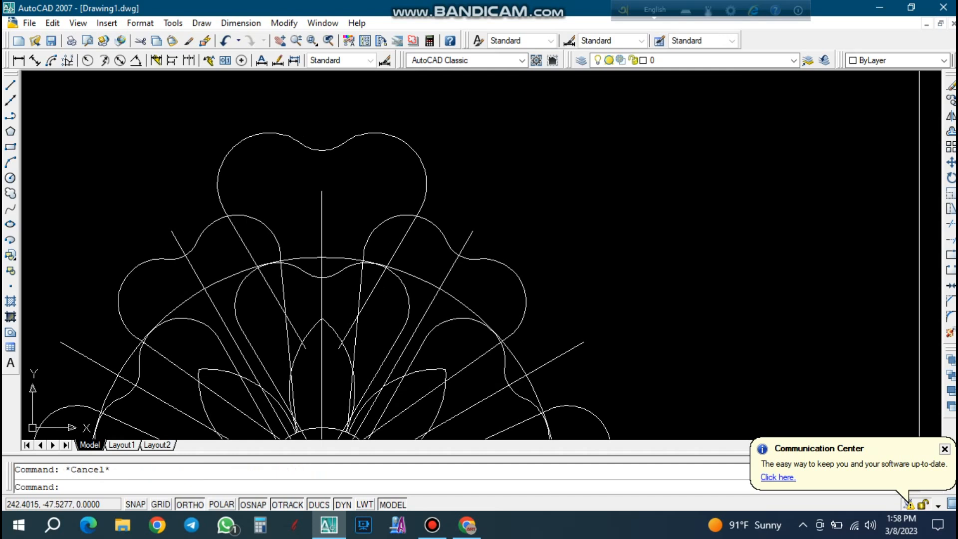
pyautogui.click(324, 167)
pyautogui.click(306, 117)
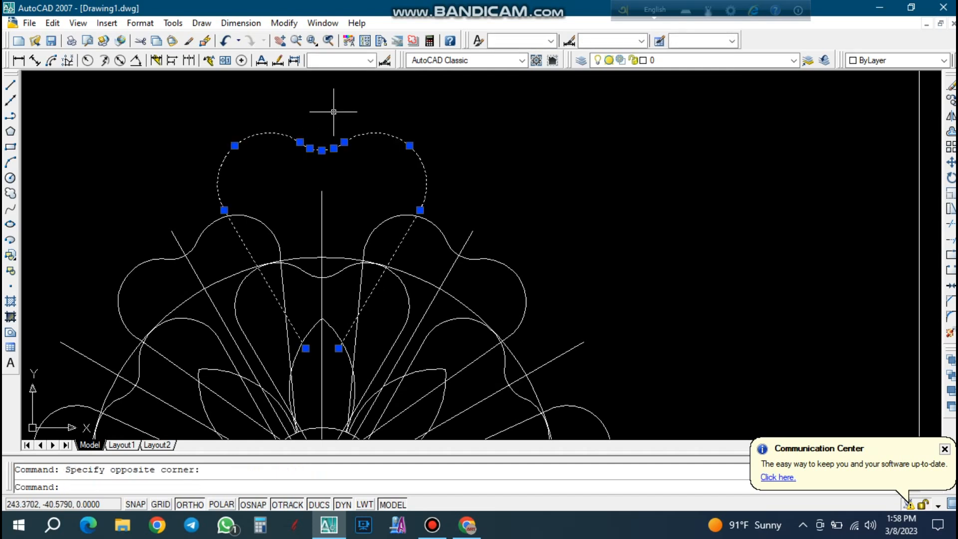
pyautogui.press('Escape')
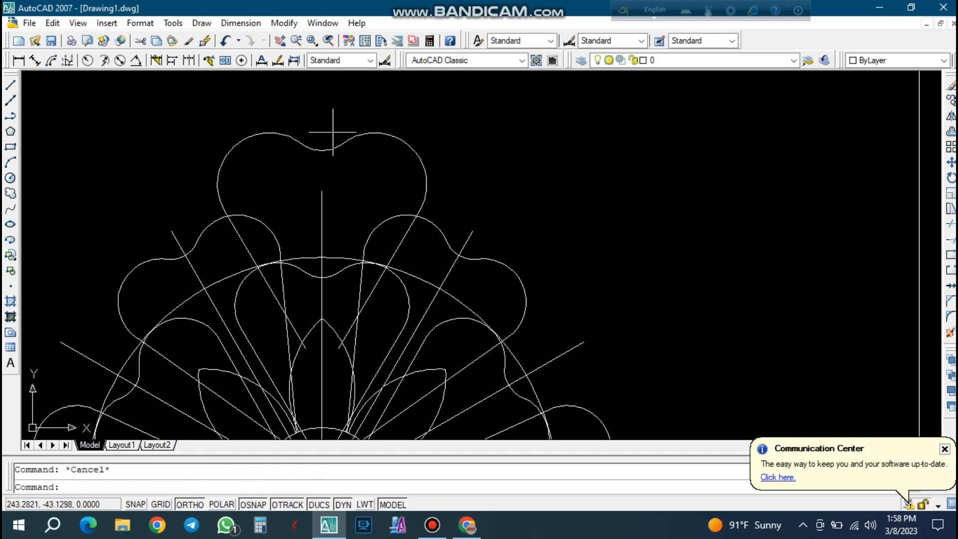
# Scale the enlarged top petal a second time by 1.2 about the same upper endpoint of the vertical radial line.
pyautogui.click(328, 163)
pyautogui.click(307, 130)
pyautogui.write('sc')
pyautogui.press('Return')
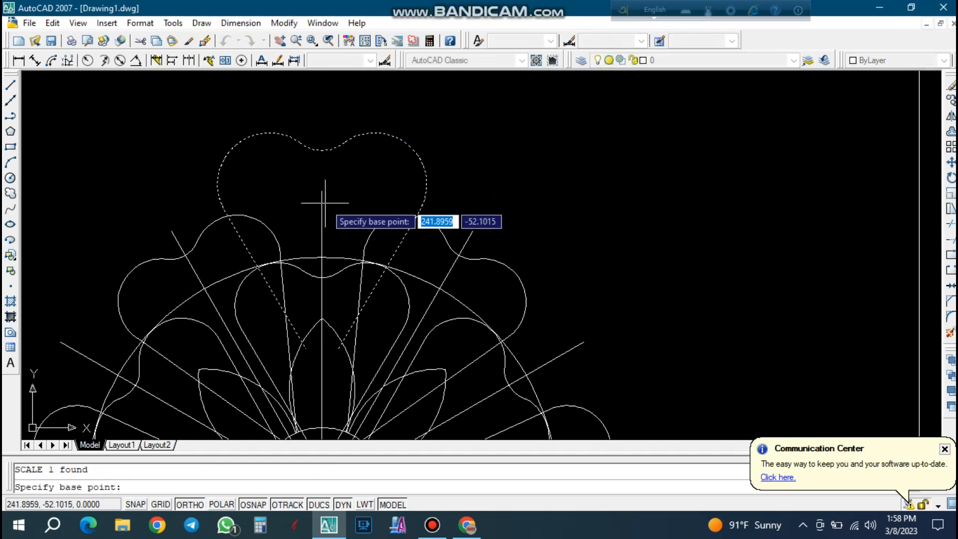
pyautogui.click(322, 191)
pyautogui.write('1')
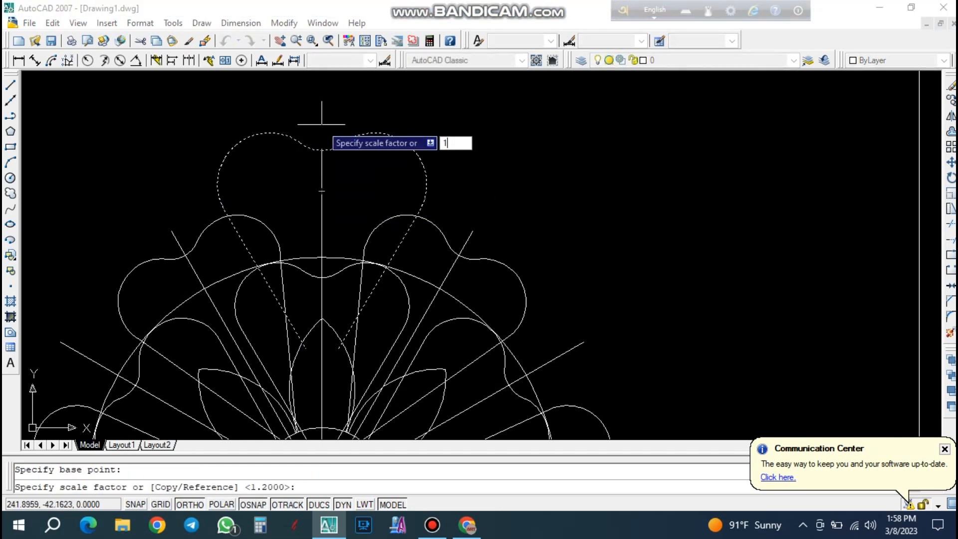
pyautogui.press('Return')
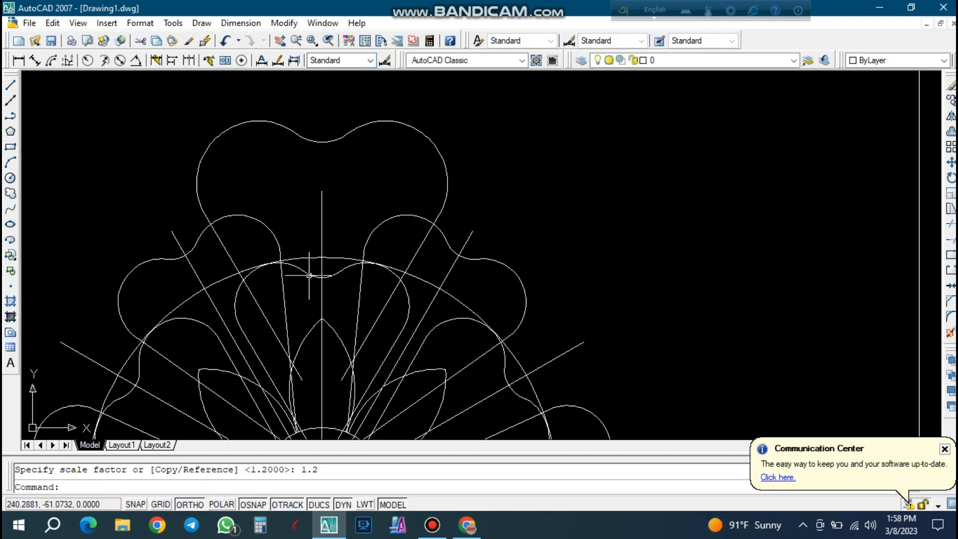
pyautogui.scroll(-1, 310, 298)
pyautogui.scroll(3, 310, 299)
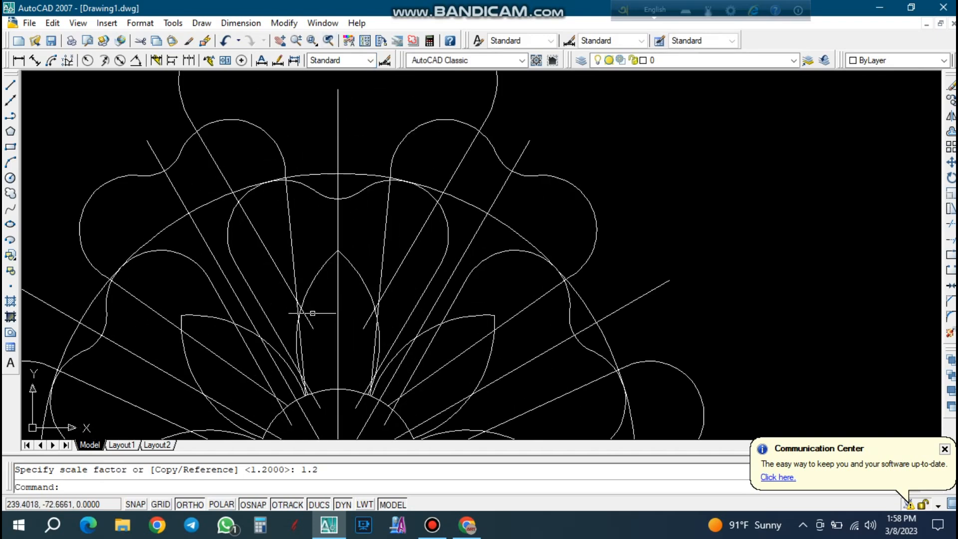
pyautogui.click(313, 324)
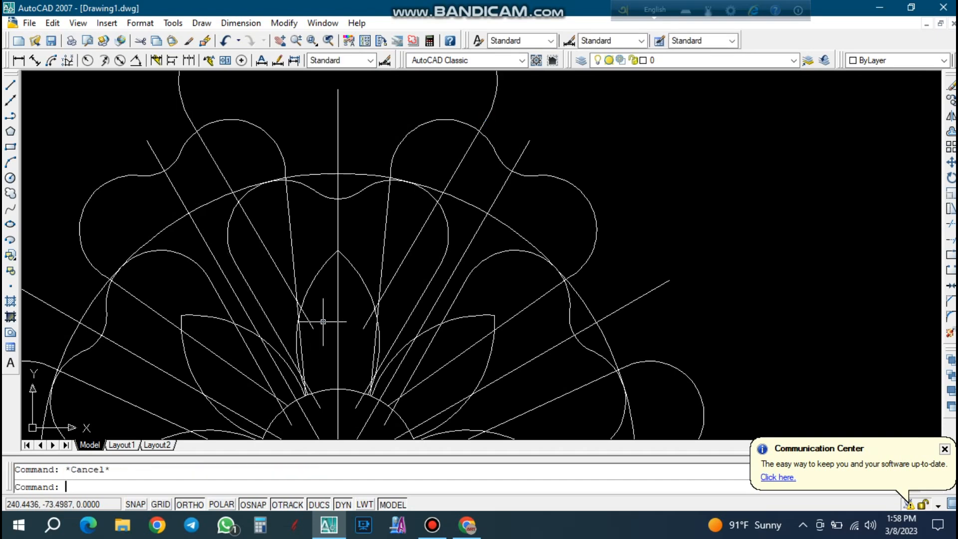
# Polar-array the enlarged top heart-shaped petal as 6 rotated items over 360° about the flower's center at 241.8959, -88.3593.
pyautogui.scroll(-3, 323, 317)
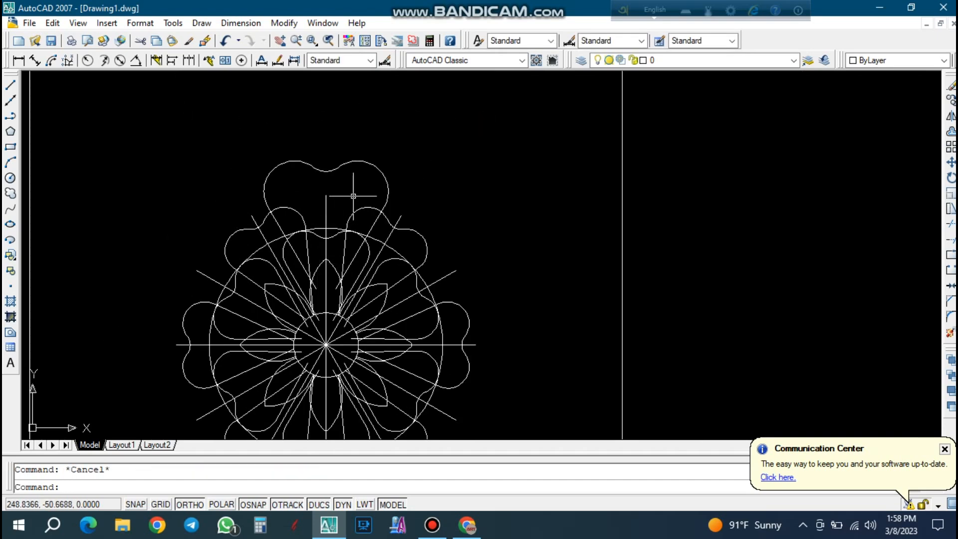
pyautogui.write('ar')
pyautogui.press('Return')
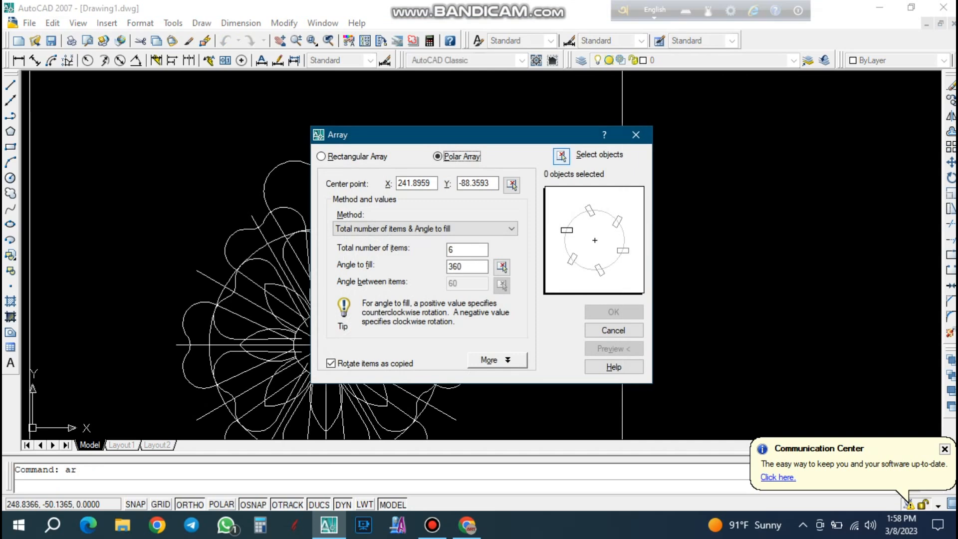
pyautogui.click(561, 156)
pyautogui.click(318, 170)
pyautogui.press('Return')
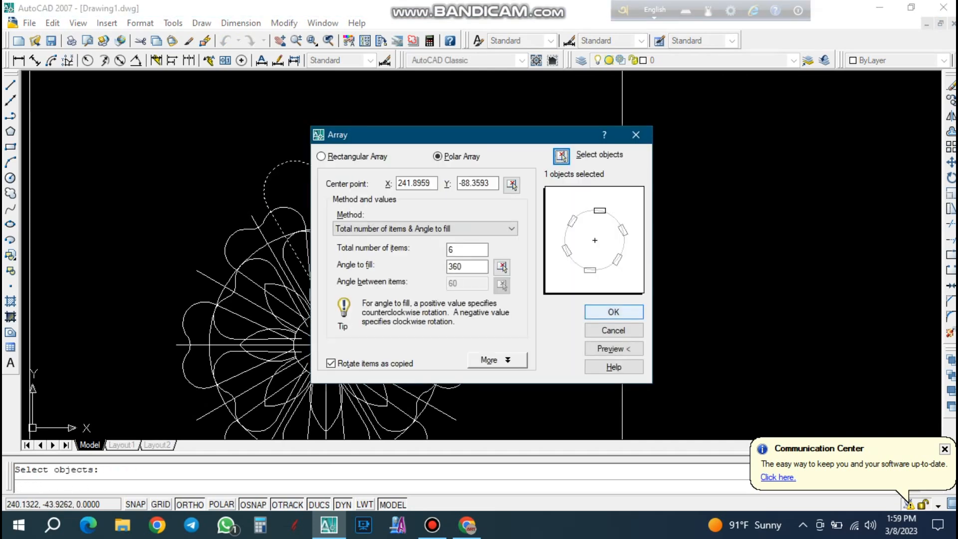
pyautogui.click(623, 309)
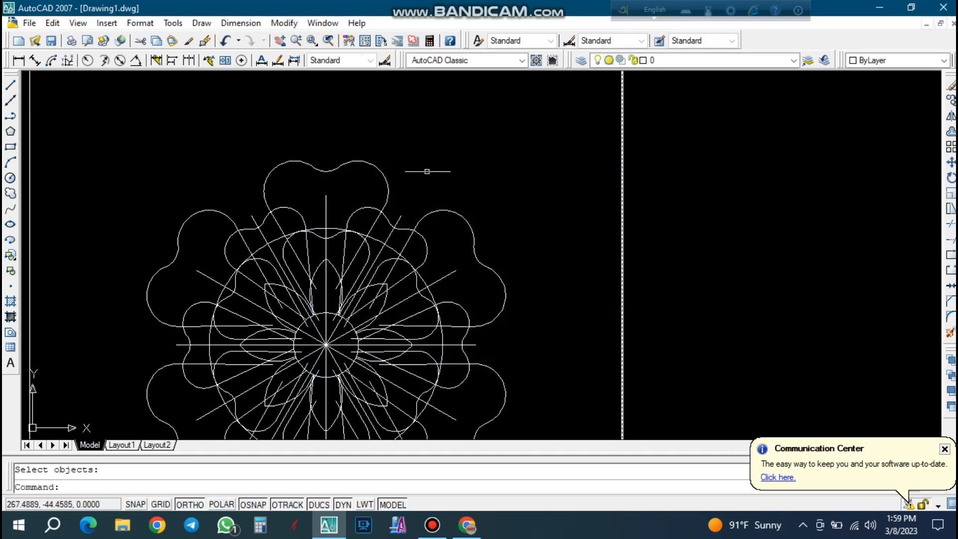
# Erase the outward-shifted middle-ring petals at 1 o'clock and 11 o'clock.
pyautogui.scroll(-2, 436, 162)
pyautogui.scroll(2, 327, 209)
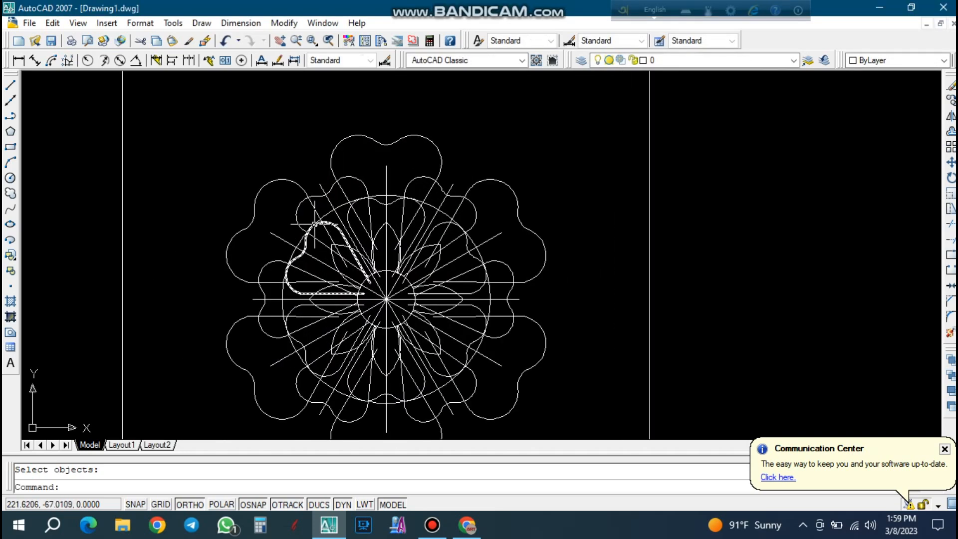
pyautogui.click(491, 174)
pyautogui.click(509, 196)
pyautogui.press('Delete')
pyautogui.click(331, 172)
pyautogui.click(315, 180)
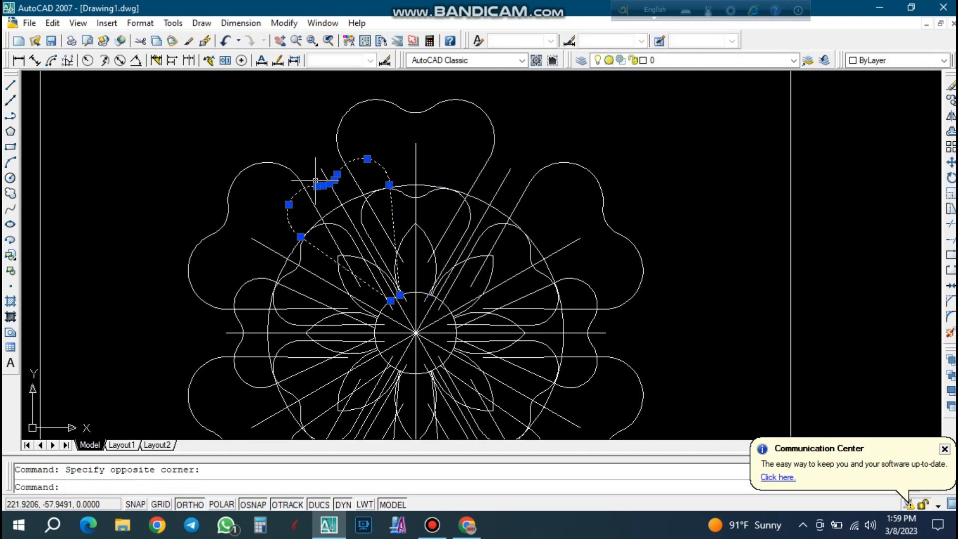
pyautogui.press('Delete')
# Erase the outward-shifted middle-ring petals at 9, 7 and 5 o'clock, keeping only the 3 o'clock one.
pyautogui.scroll(-2, 315, 181)
pyautogui.scroll(1, 280, 286)
pyautogui.click(264, 266)
pyautogui.press('Delete')
pyautogui.click(317, 373)
pyautogui.click(465, 391)
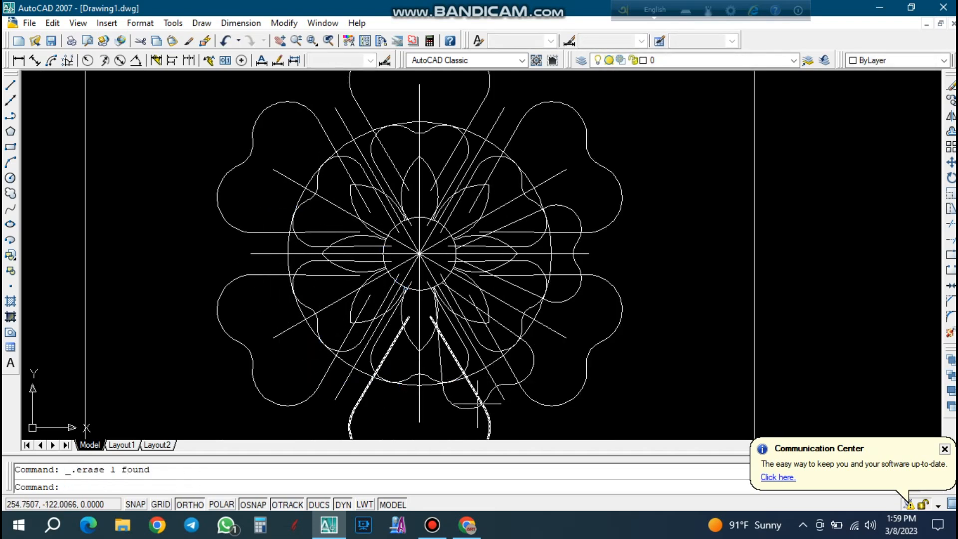
pyautogui.click(462, 408)
pyautogui.press('Delete')
# Scale the remaining 3 o'clock middle-ring petal by a factor of 1.3 about its notch on the horizontal radial line.
pyautogui.click(562, 300)
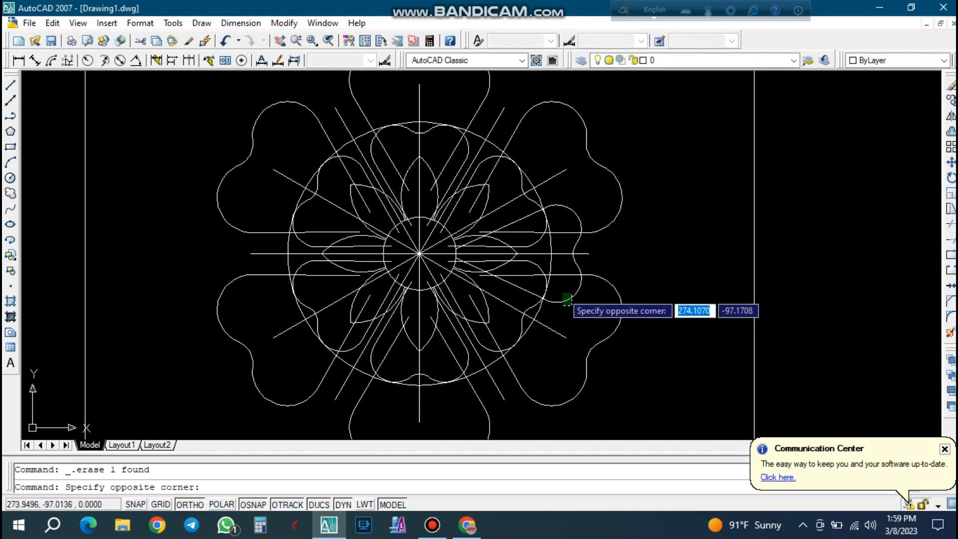
pyautogui.click(580, 281)
pyautogui.write('sc')
pyautogui.press('Return')
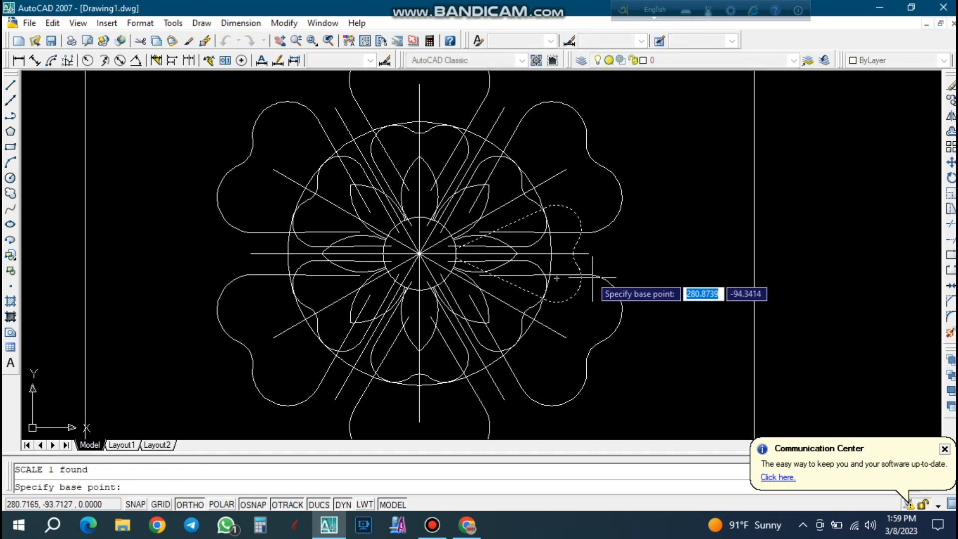
pyautogui.scroll(3, 564, 265)
pyautogui.click(561, 245)
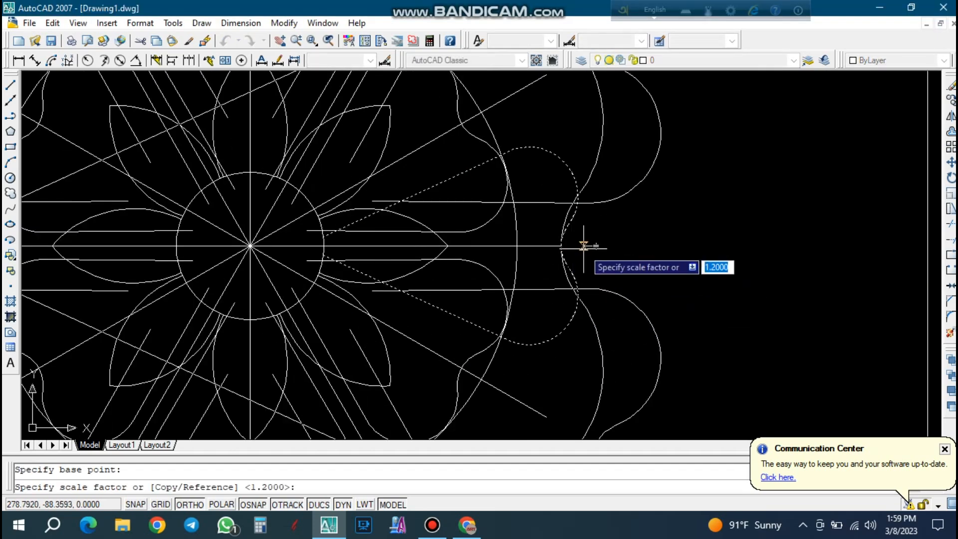
pyautogui.write('1')
pyautogui.write('.3')
pyautogui.press('Return')
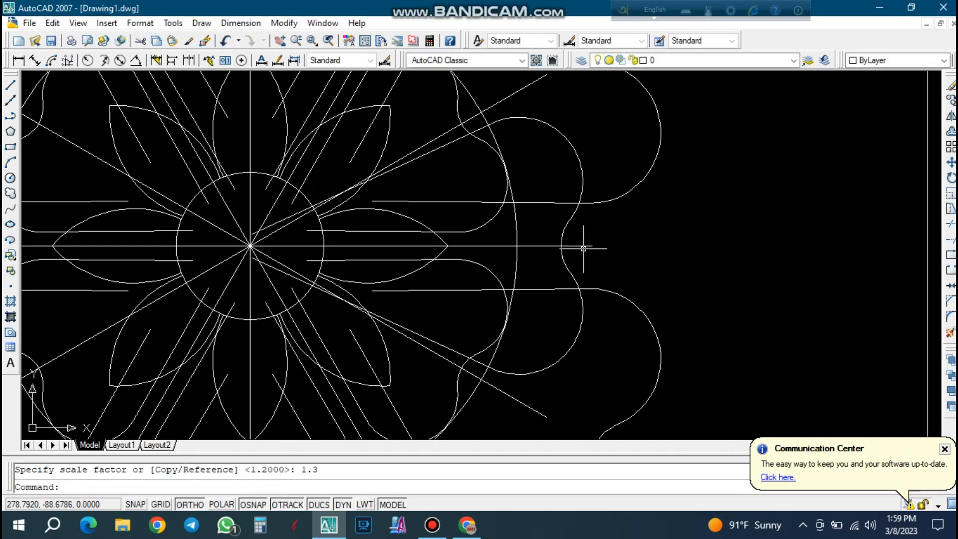
# Move the scaled 3 o'clock petal from its notch about 3.49 units outward to the horizontal radial line's outer end.
pyautogui.scroll(1, 601, 247)
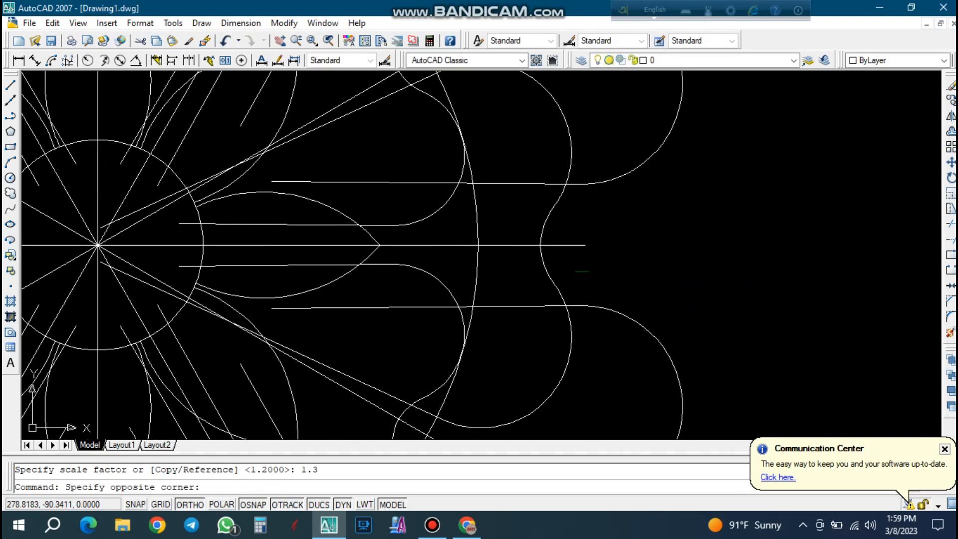
pyautogui.click(534, 260)
pyautogui.write('m')
pyautogui.press('Return')
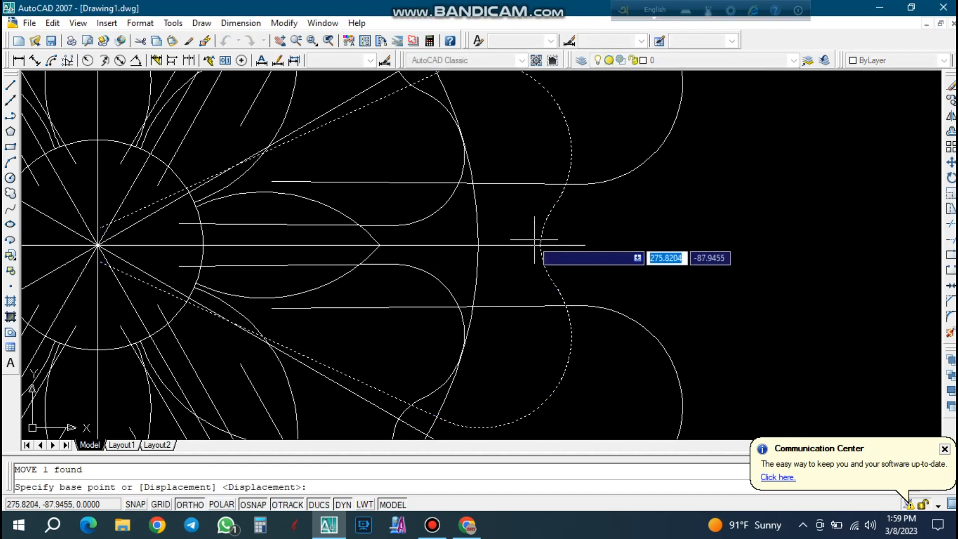
pyautogui.click(605, 245)
pyautogui.scroll(2, 606, 245)
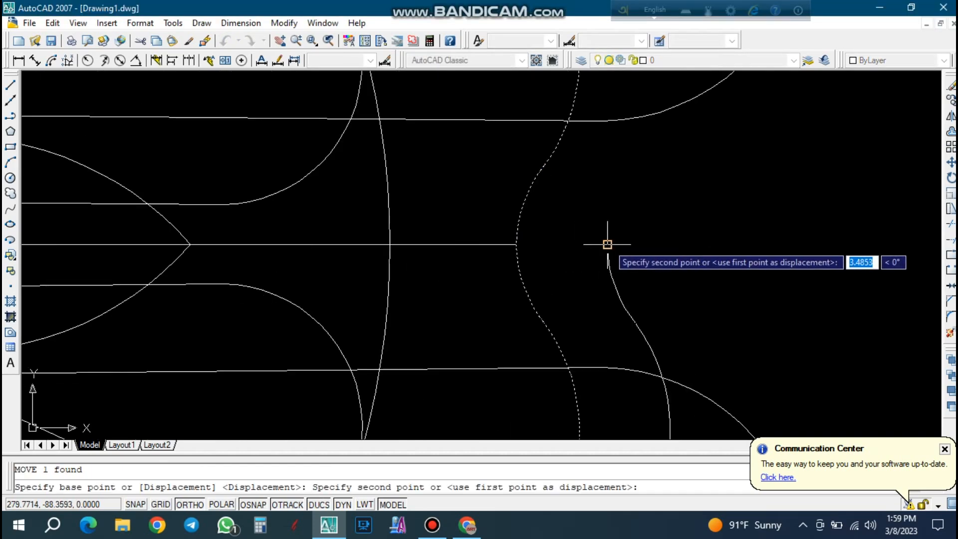
pyautogui.click(607, 244)
pyautogui.scroll(-5, 517, 259)
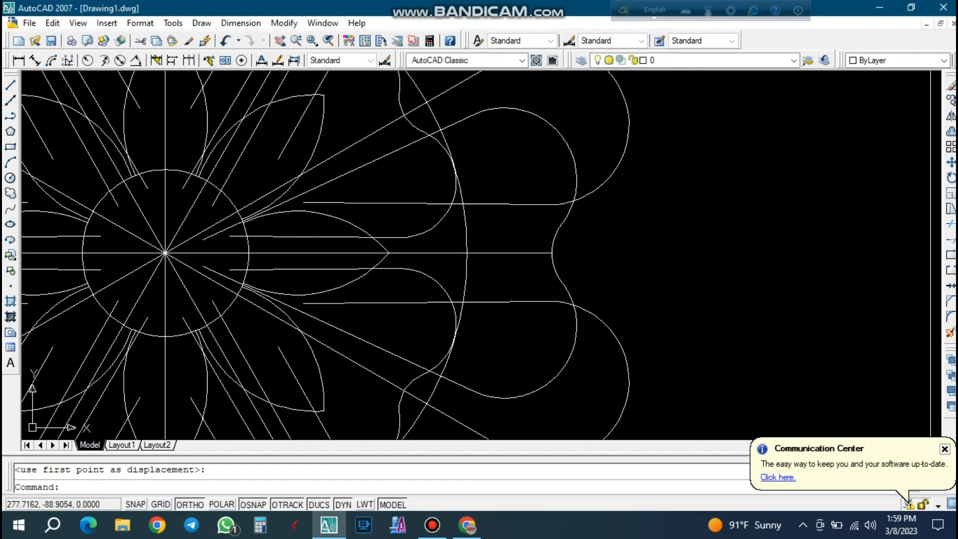
pyautogui.scroll(-2, 591, 261)
# Move the 3 o'clock petal from its notch about 0.98 units back toward the flower's center.
pyautogui.click(586, 268)
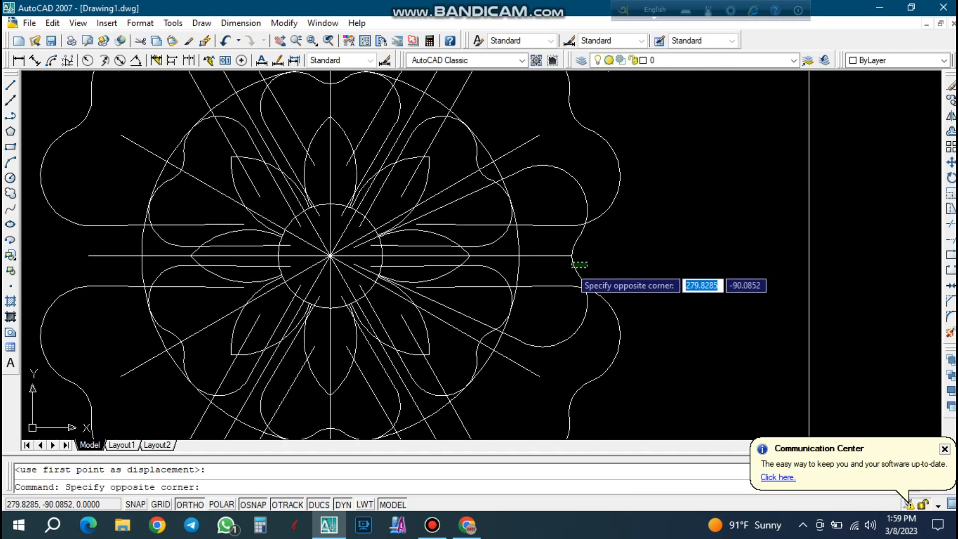
pyautogui.click(573, 266)
pyautogui.write('m')
pyautogui.press('Return')
pyautogui.scroll(8, 568, 270)
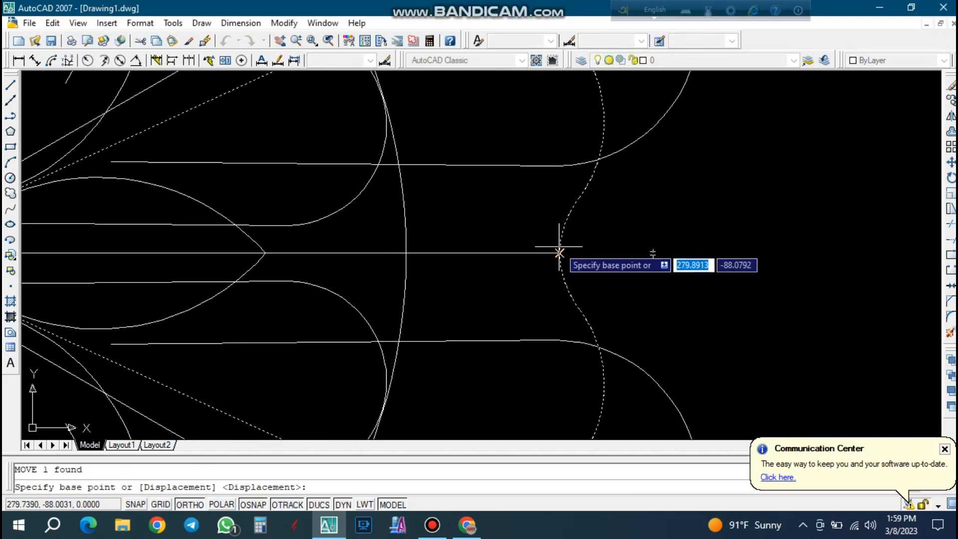
pyautogui.click(555, 262)
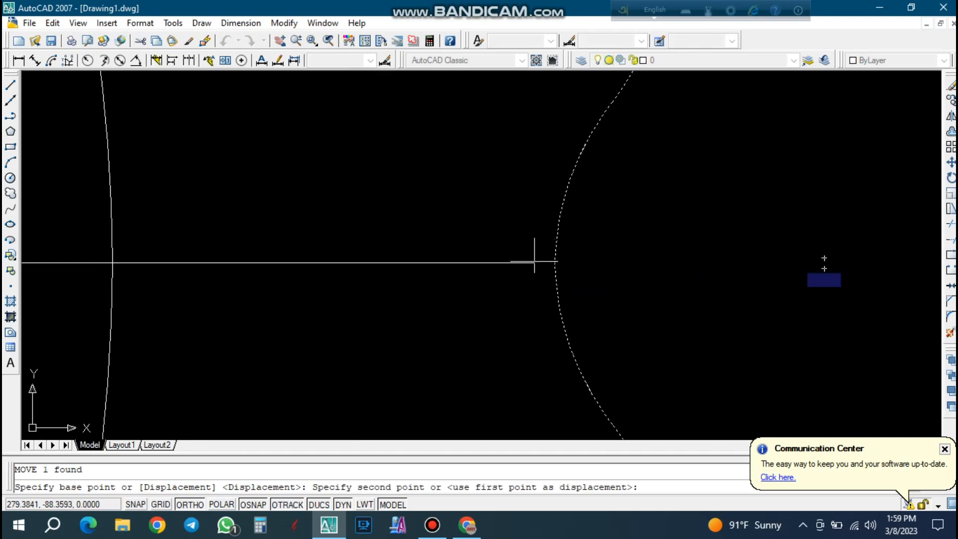
pyautogui.click(503, 263)
pyautogui.scroll(-8, 520, 267)
pyautogui.press('Escape')
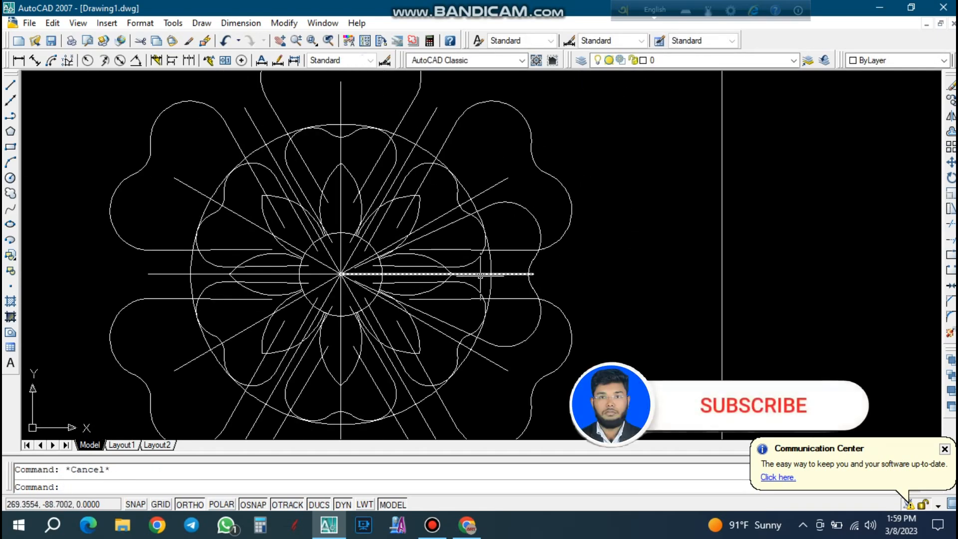
# Erase all the radial construction lines meeting at the flower's center.
pyautogui.scroll(4, 363, 265)
pyautogui.click(323, 324)
pyautogui.click(284, 250)
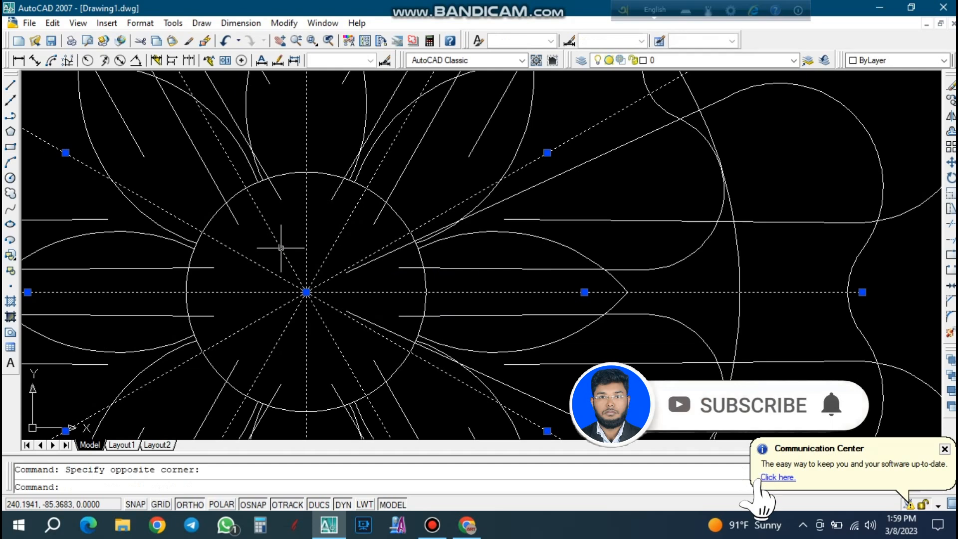
pyautogui.press('Delete')
pyautogui.scroll(-4, 324, 296)
pyautogui.click(562, 305)
pyautogui.click(536, 293)
pyautogui.write('sc')
pyautogui.press('Return')
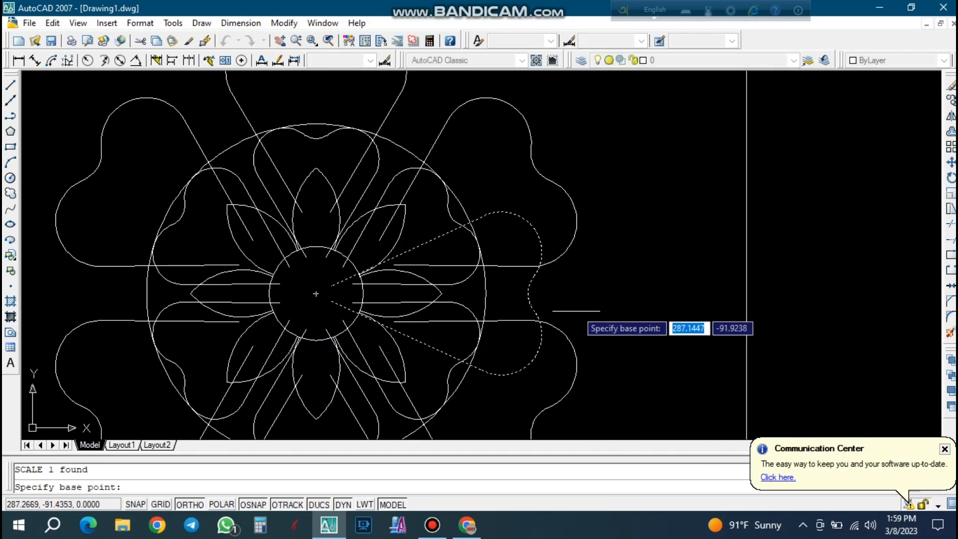
pyautogui.press('Escape')
# Polar-array the 3 o'clock middle-ring petal as 6 rotated items over 360° about the center at 241.8959, -88.3593.
pyautogui.write('ar')
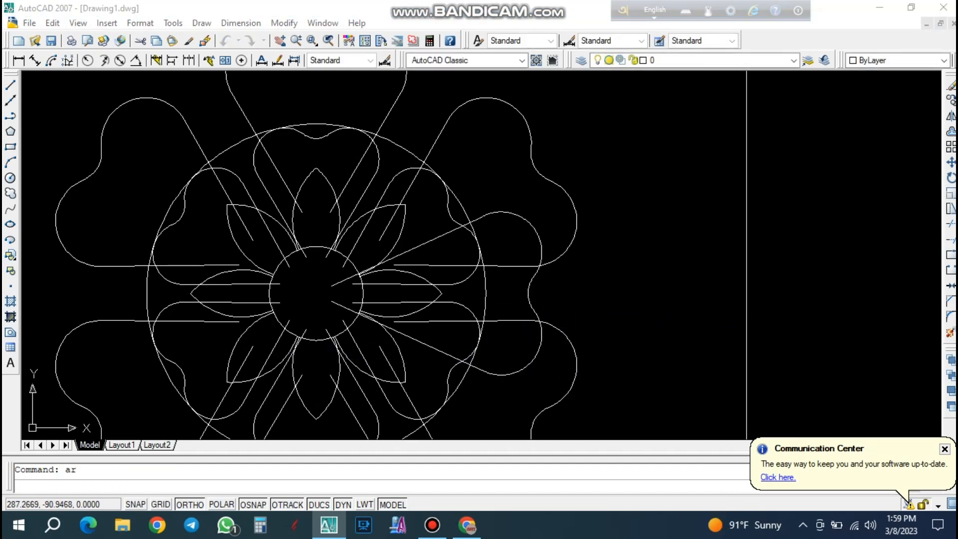
pyautogui.press('Return')
pyautogui.click(561, 157)
pyautogui.click(537, 278)
pyautogui.press('Return')
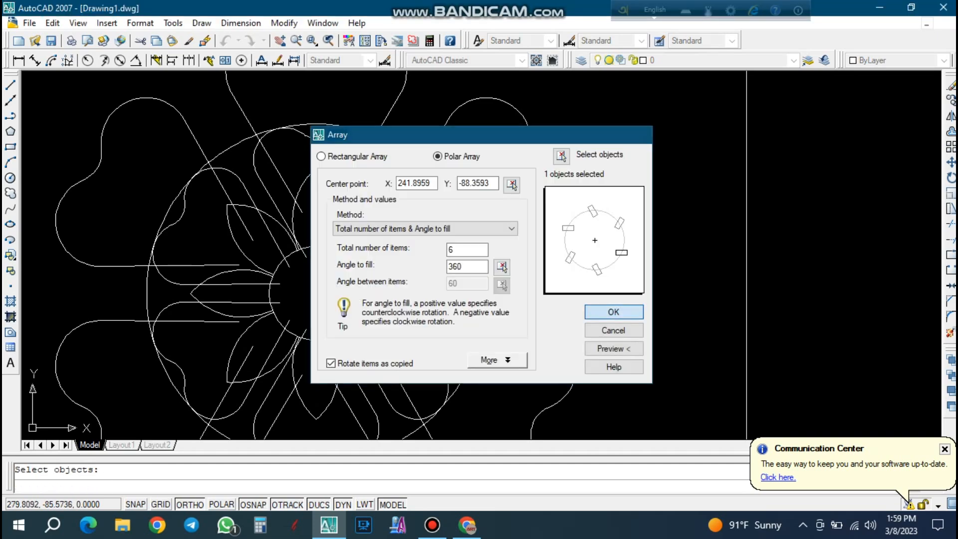
pyautogui.click(618, 312)
pyautogui.scroll(-2, 597, 270)
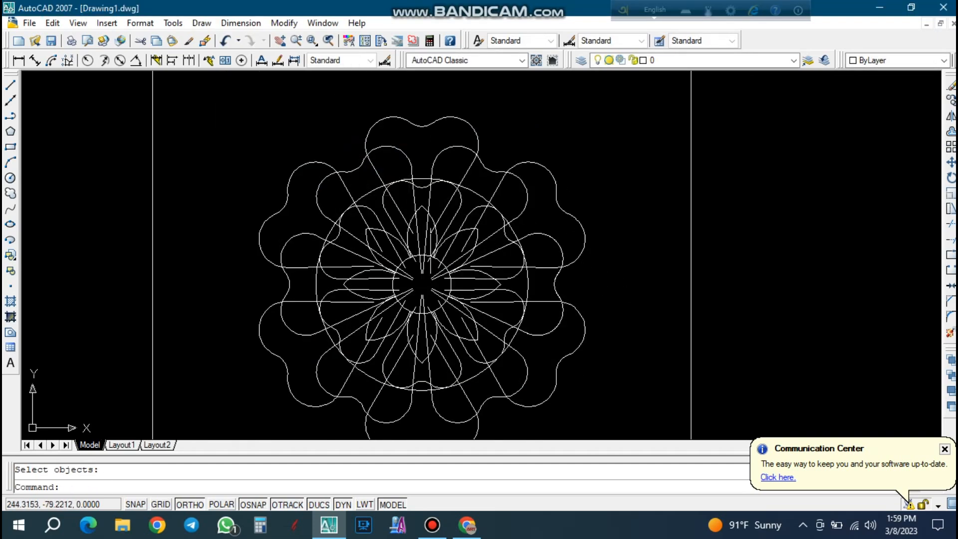
pyautogui.scroll(2, 429, 278)
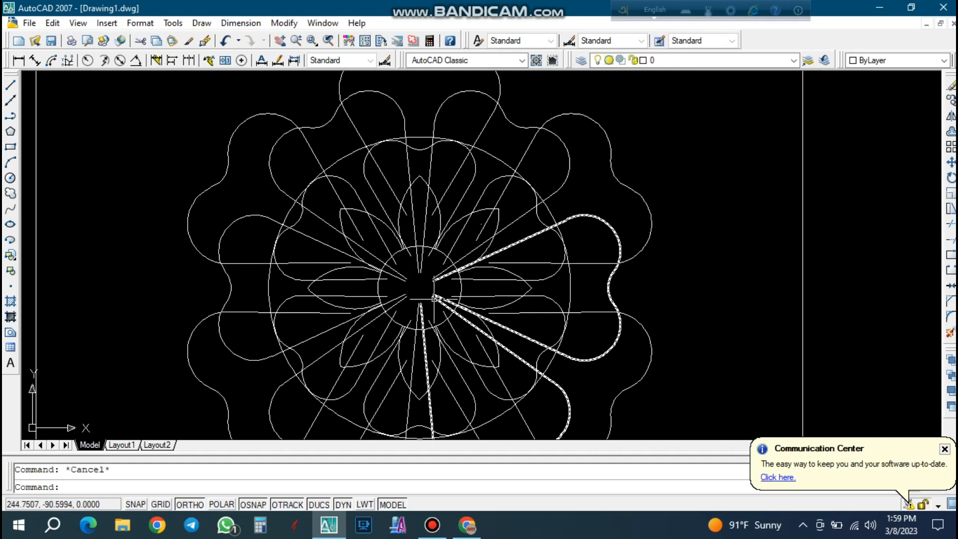
pyautogui.scroll(4, 434, 298)
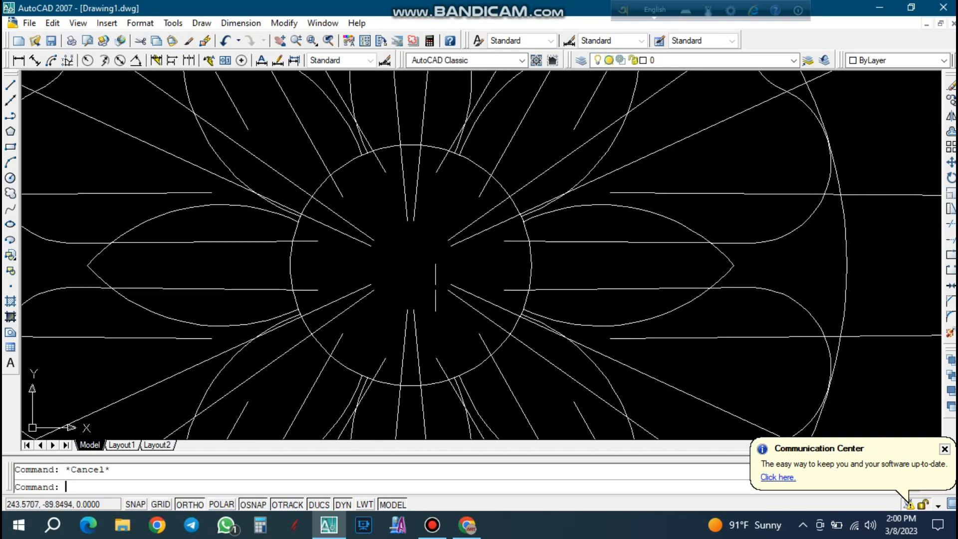
pyautogui.scroll(-4, 436, 287)
pyautogui.scroll(-2, 462, 271)
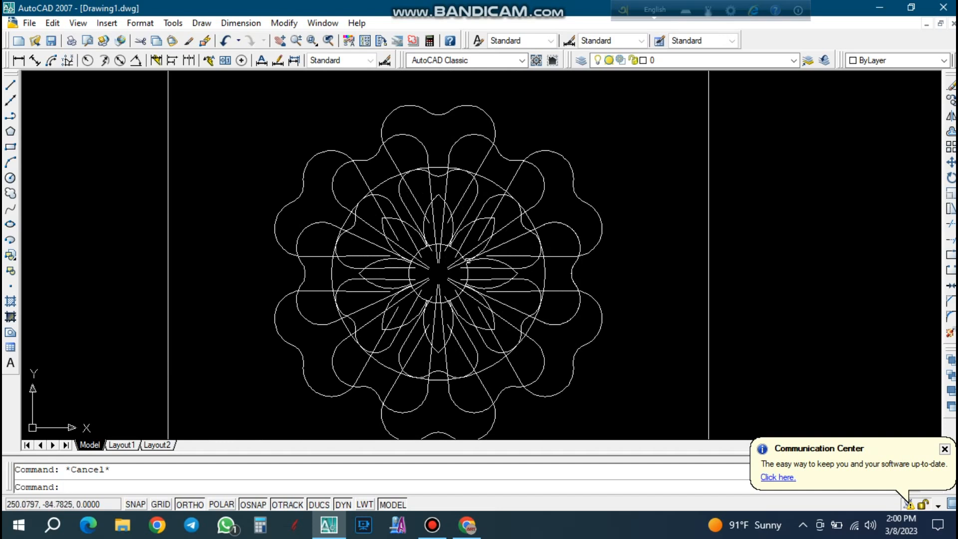
pyautogui.hotkey('ctrl', 's')
# Erase the four lines of the square enclosing the flower.
pyautogui.scroll(-3, 514, 280)
pyautogui.click(616, 263)
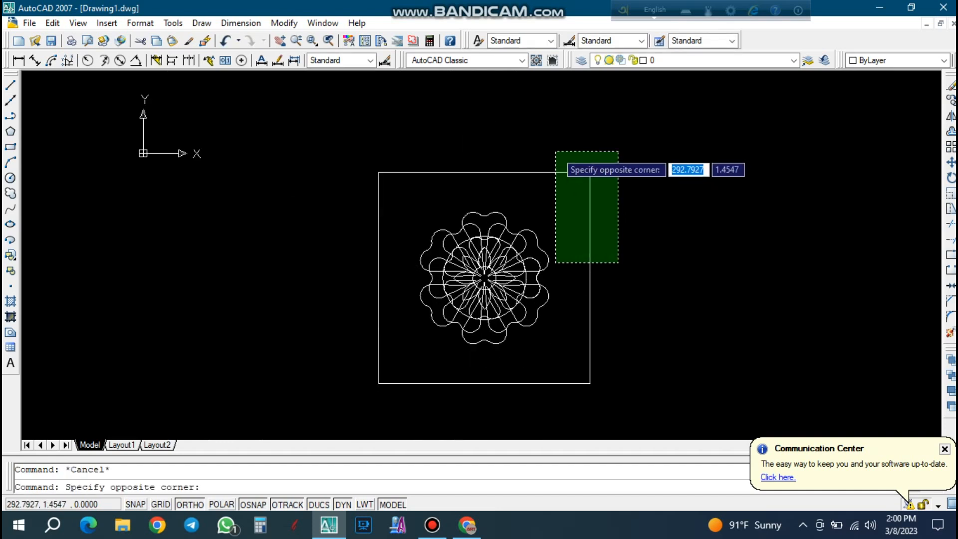
pyautogui.click(554, 152)
pyautogui.press('Delete')
pyautogui.click(418, 423)
pyautogui.click(359, 376)
pyautogui.press('Delete')
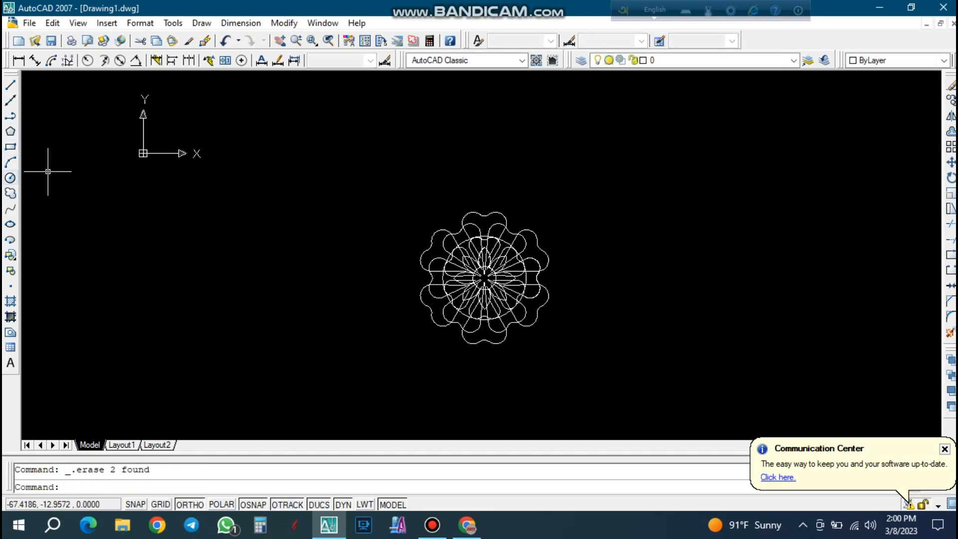
# Draw a circle with a radius of about 59 units around the whole flower, centered on the flower's central circle.
pyautogui.click(10, 178)
pyautogui.scroll(6, 502, 264)
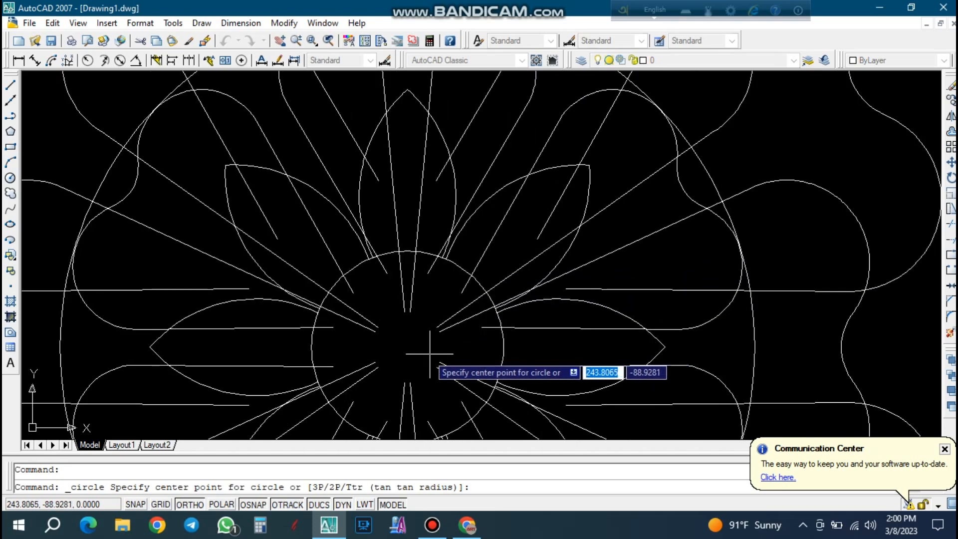
pyautogui.click(407, 347)
pyautogui.scroll(-6, 407, 346)
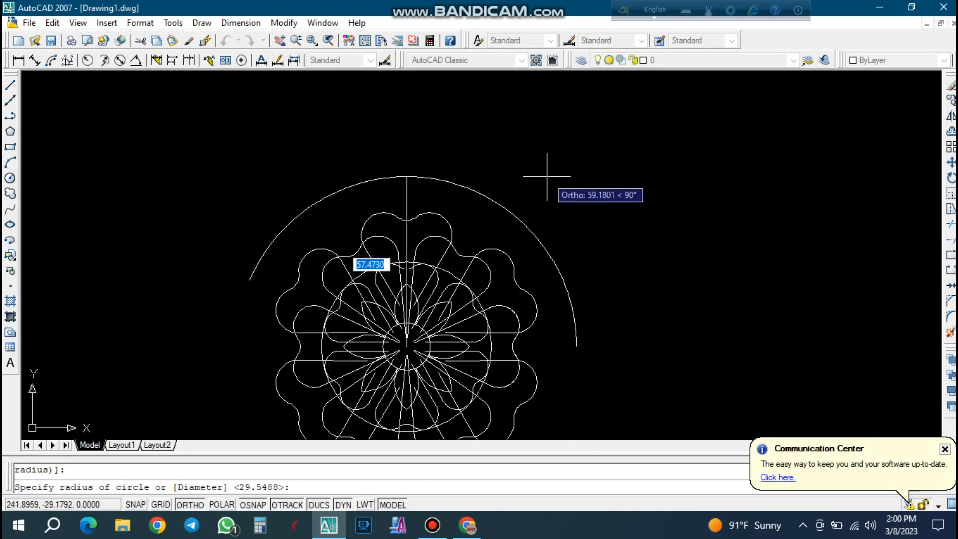
pyautogui.click(372, 178)
pyautogui.press('Escape')
pyautogui.scroll(-2, 536, 182)
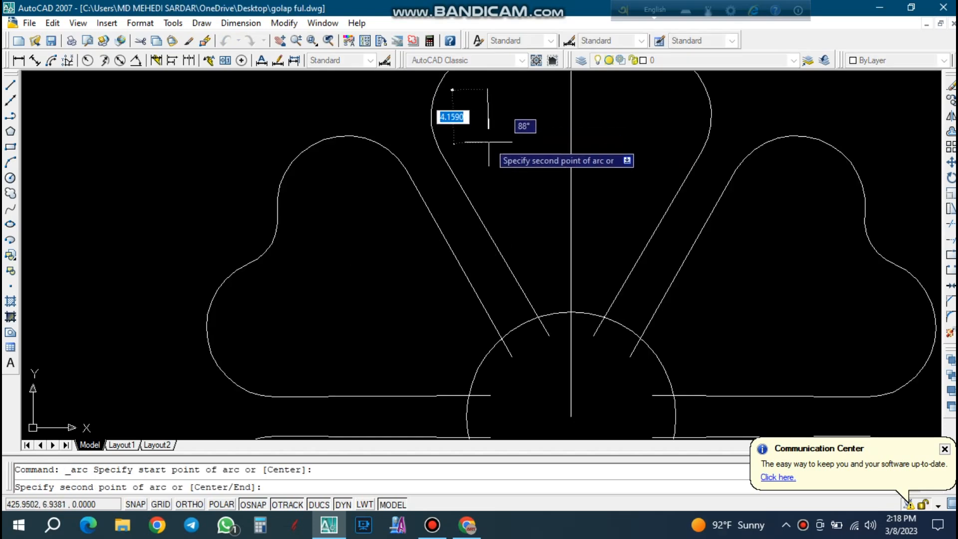
# Finish a three-point arc curving down inside the top heart-shaped petal, between its slanted edge and the vertical center line.
pyautogui.click(487, 145)
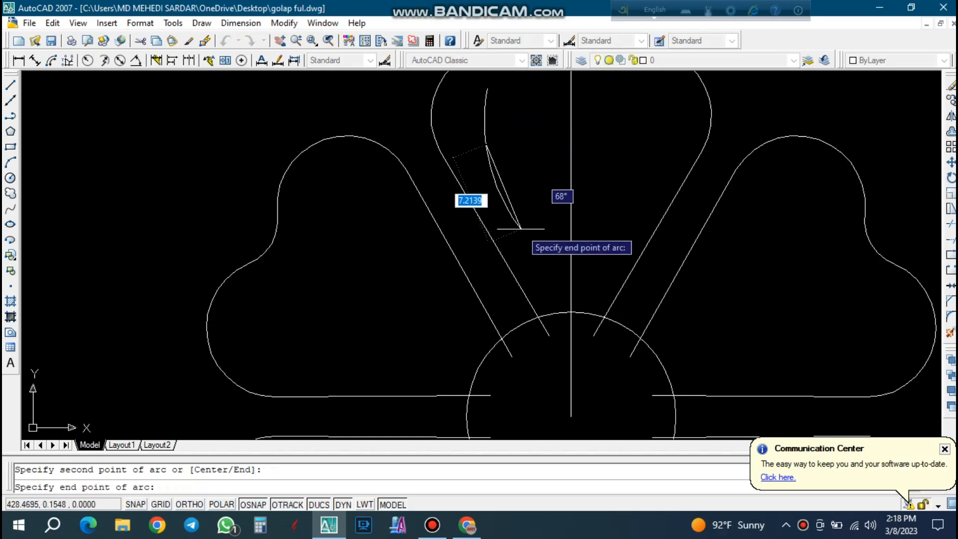
pyautogui.click(521, 233)
pyautogui.press('Escape')
# Draw a second, shallower three-point arc between the ends of the first arc in the top petal, forming a thin crescent.
pyautogui.press('Return')
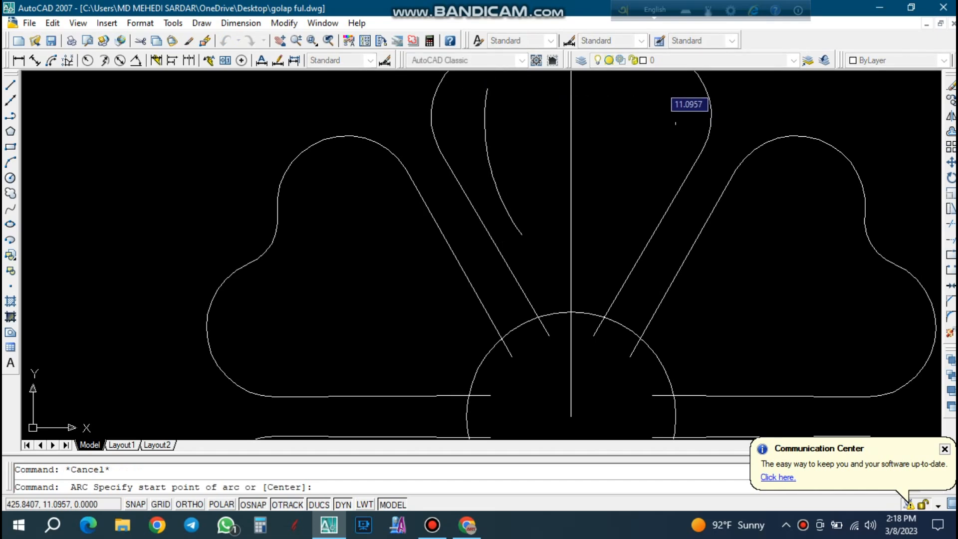
pyautogui.click(488, 91)
pyautogui.scroll(2, 506, 126)
pyautogui.click(494, 154)
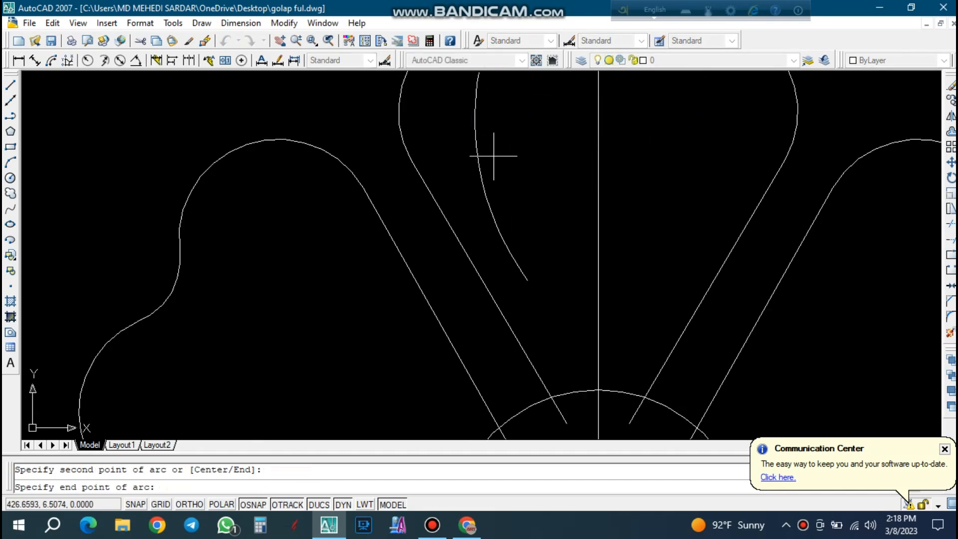
pyautogui.click(527, 280)
# Stretch the crescent's shared upper tip toward the petal's vertical center line and adjust the curvature at its middle.
pyautogui.scroll(-3, 530, 336)
pyautogui.click(495, 164)
pyautogui.click(493, 156)
pyautogui.click(491, 162)
pyautogui.scroll(3, 517, 160)
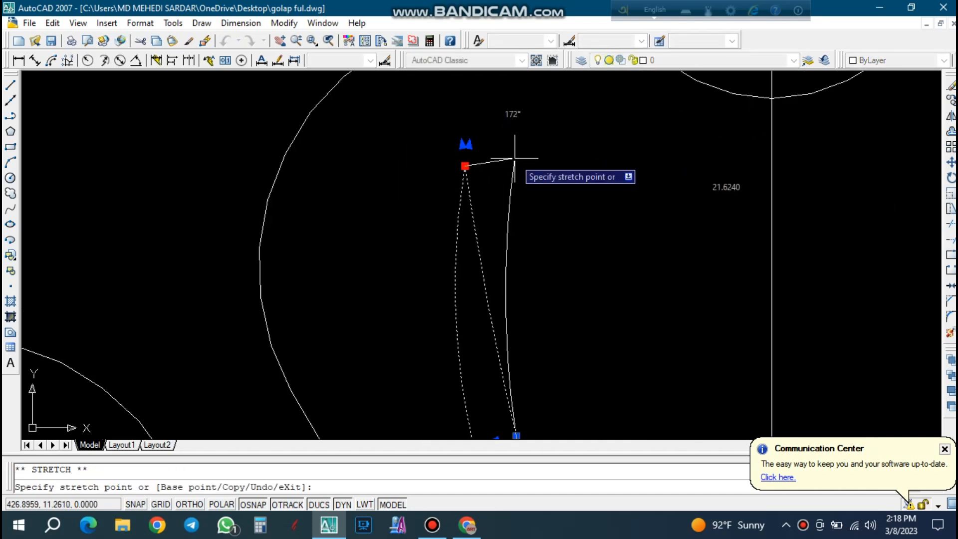
pyautogui.click(513, 158)
pyautogui.scroll(-2, 506, 162)
pyautogui.click(510, 333)
pyautogui.scroll(3, 505, 334)
pyautogui.click(497, 336)
pyautogui.press('Escape')
# Narrow the crescent in the top petal by stretching the midpoints of its two arcs.
pyautogui.scroll(-6, 500, 256)
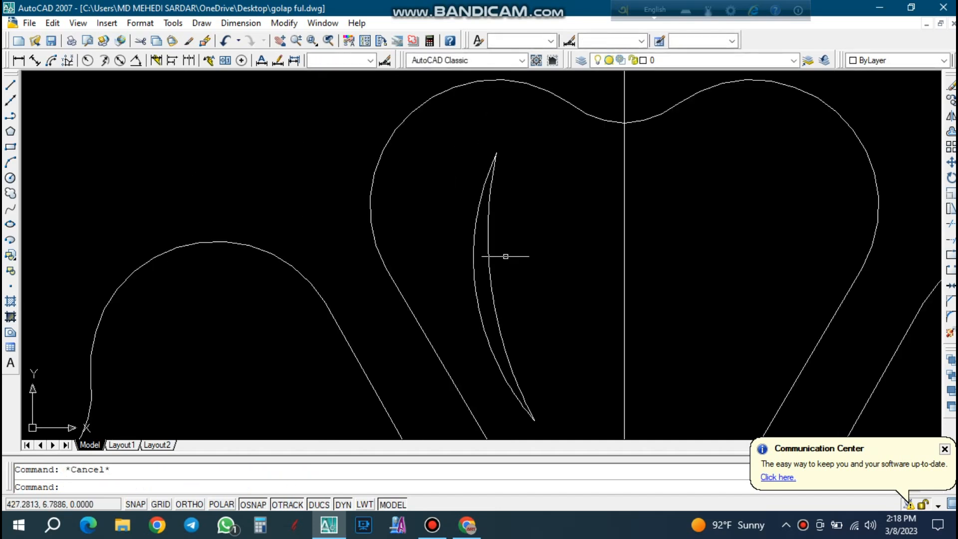
pyautogui.scroll(2, 528, 310)
pyautogui.click(528, 329)
pyautogui.click(496, 278)
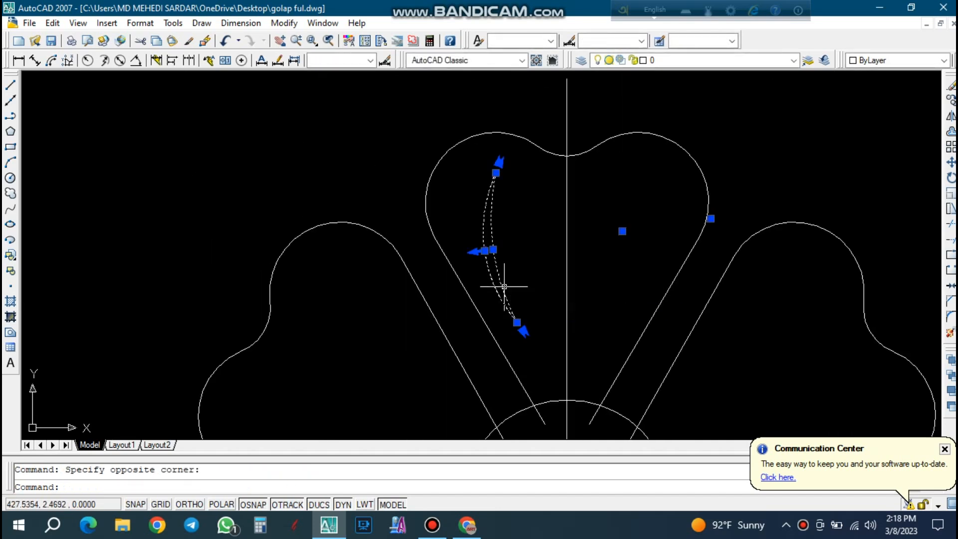
pyautogui.scroll(3, 480, 273)
pyautogui.click(484, 244)
pyautogui.scroll(4, 524, 236)
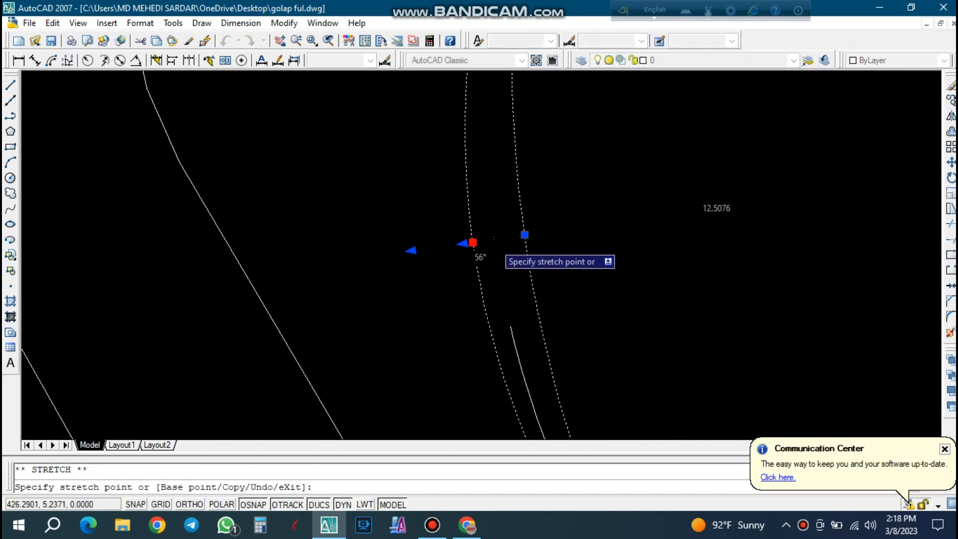
pyautogui.click(538, 231)
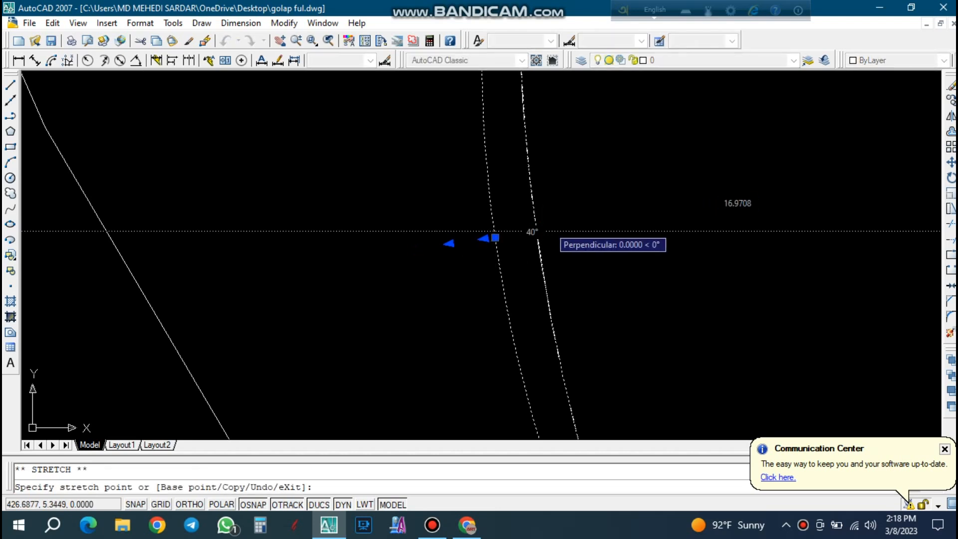
pyautogui.scroll(3, 551, 230)
pyautogui.scroll(-5, 553, 229)
pyautogui.press('Escape')
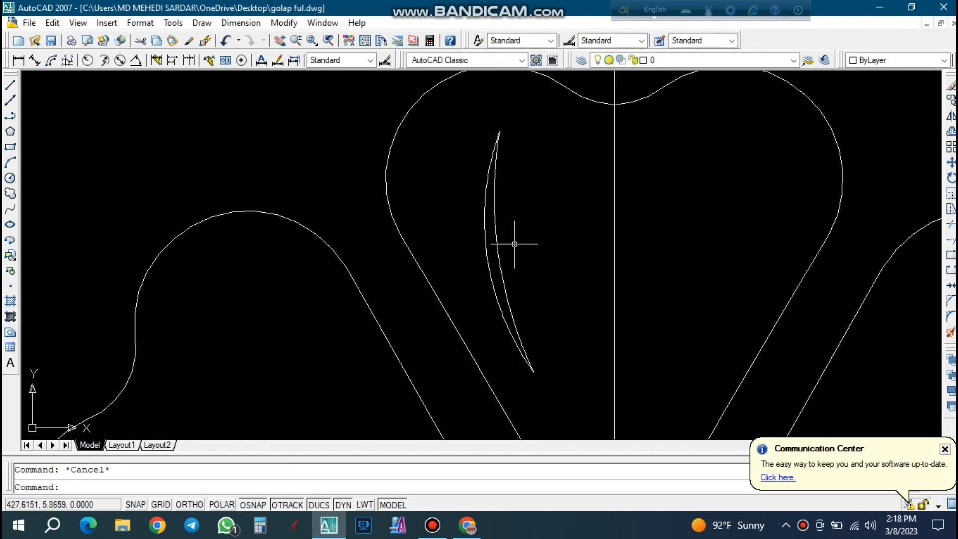
# Mirror the two crescent arcs about the top petal's vertical center line, keeping the originals.
pyautogui.scroll(-2, 521, 239)
pyautogui.click(528, 252)
pyautogui.click(488, 212)
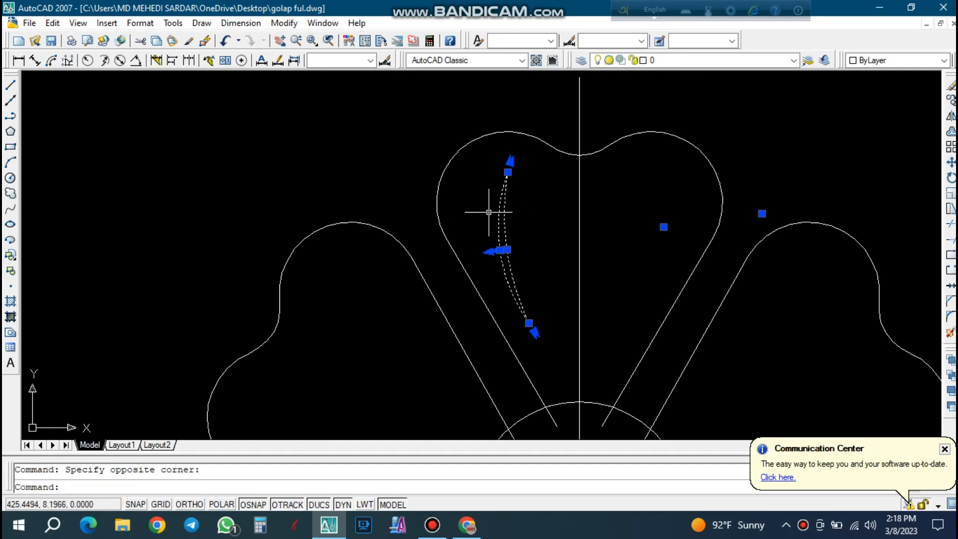
pyautogui.write('mi')
pyautogui.press('Return')
pyautogui.scroll(-2, 569, 89)
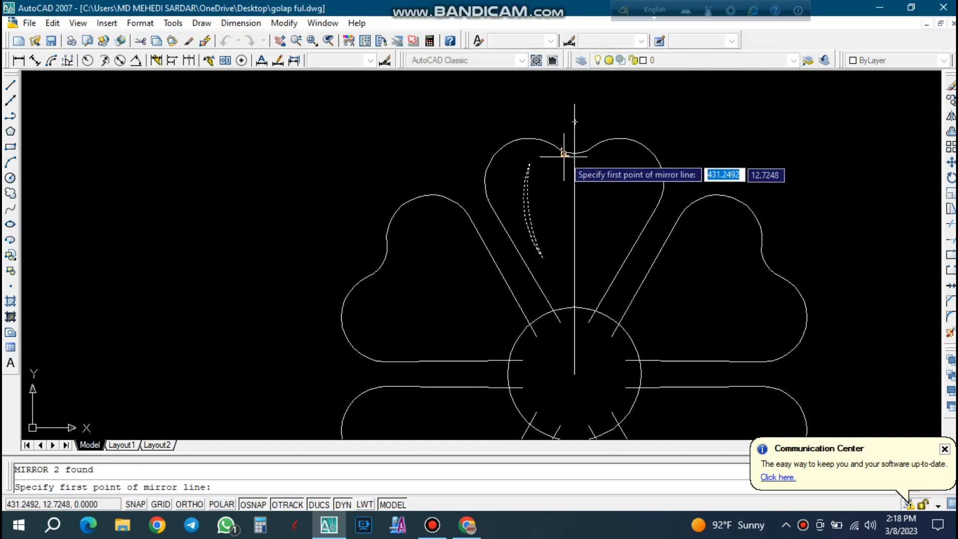
pyautogui.click(574, 103)
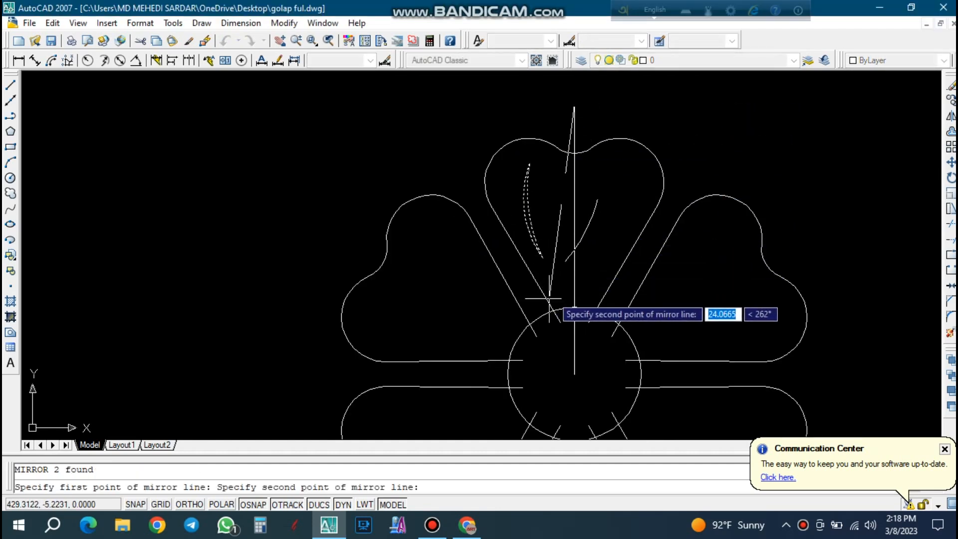
pyautogui.press('F8')
pyautogui.scroll(2, 574, 273)
pyautogui.click(572, 278)
pyautogui.press('Return')
pyautogui.press('Escape')
# Draw a shallow three-point arc that starts and ends on the top petal's vertical center line and bulges slightly left.
pyautogui.click(10, 163)
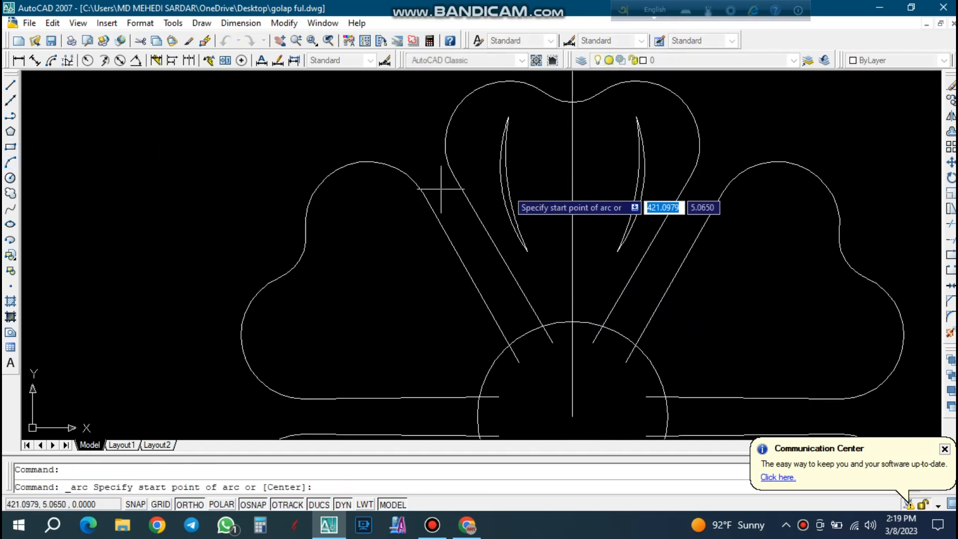
pyautogui.click(569, 144)
pyautogui.scroll(2, 565, 139)
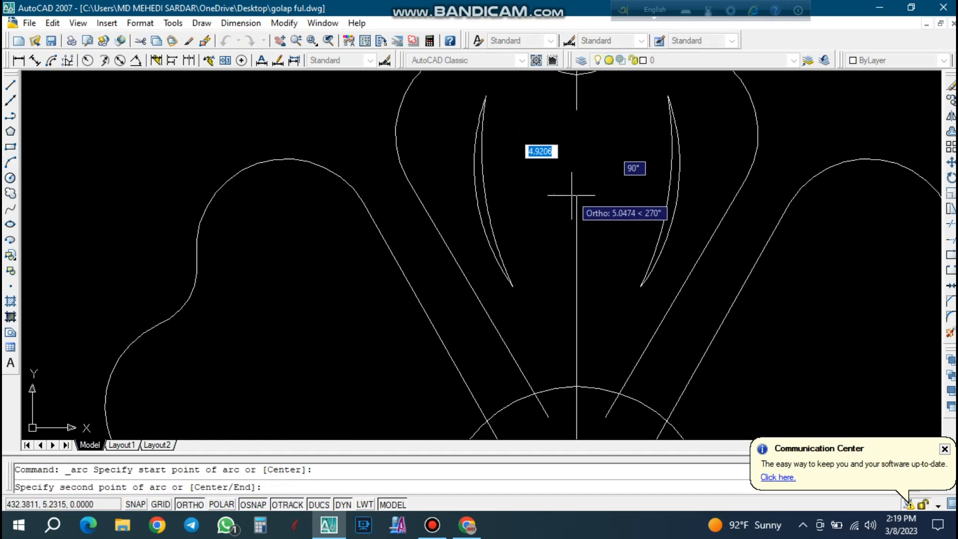
pyautogui.press('F8')
pyautogui.click(573, 202)
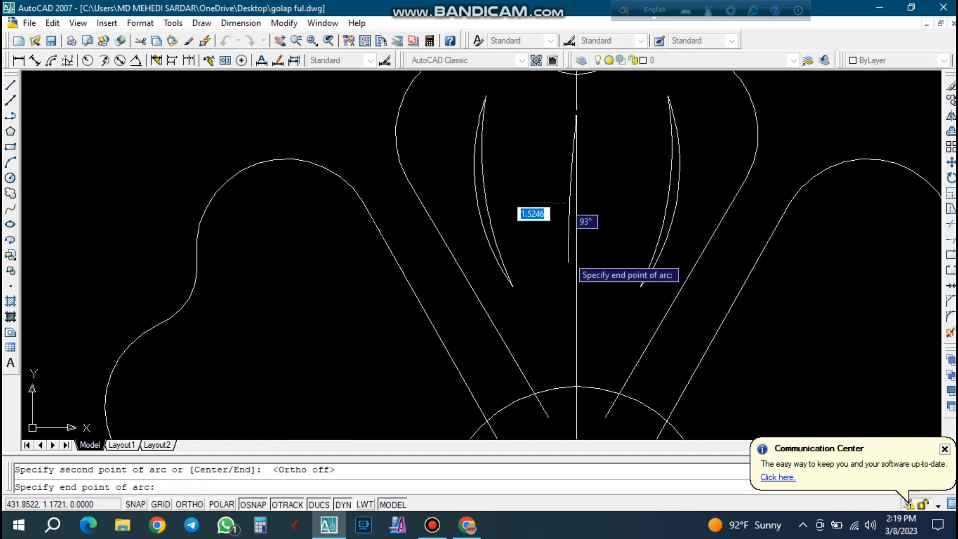
pyautogui.click(576, 328)
# Mirror the shallow middle arc about the vertical center line to form a slender leaf shape, keeping the original.
pyautogui.click(571, 267)
pyautogui.write('mi')
pyautogui.press('Return')
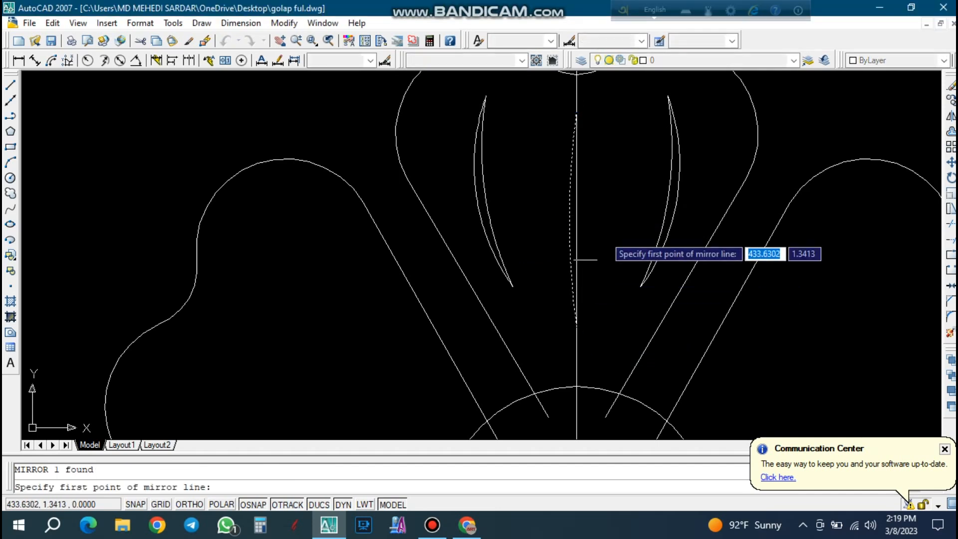
pyautogui.click(577, 110)
pyautogui.scroll(2, 577, 145)
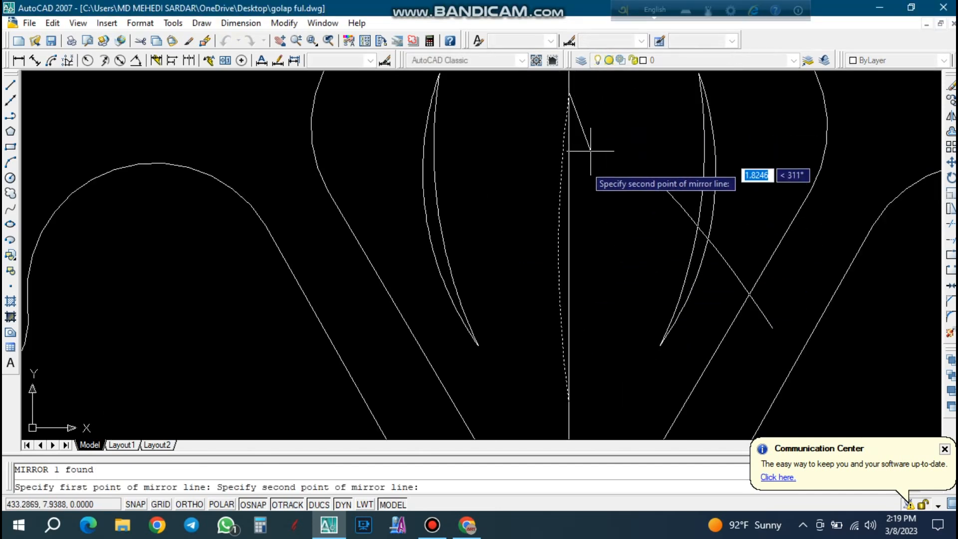
pyautogui.press('F8')
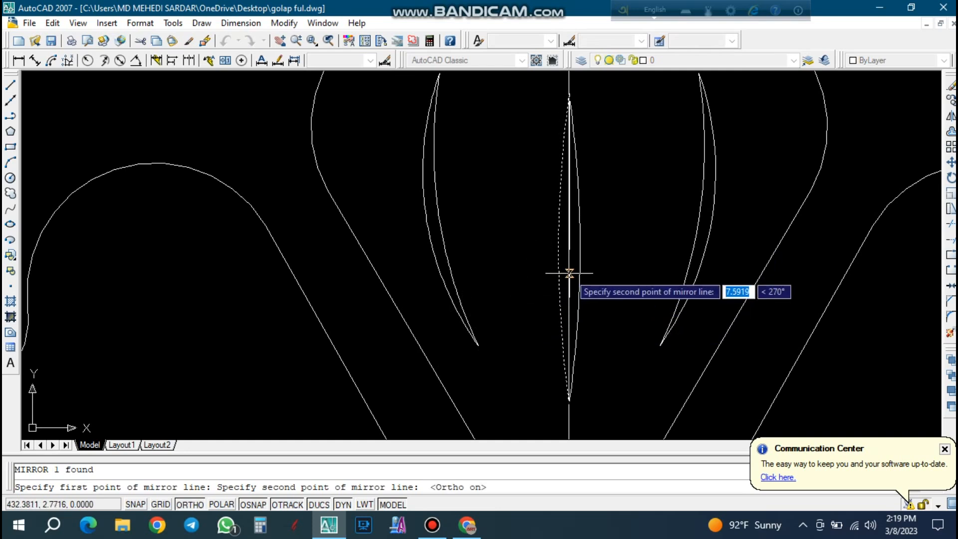
pyautogui.scroll(2, 574, 274)
pyautogui.click(567, 274)
pyautogui.press('Return')
# Erase the vertical center line running through the top petal.
pyautogui.scroll(-3, 564, 271)
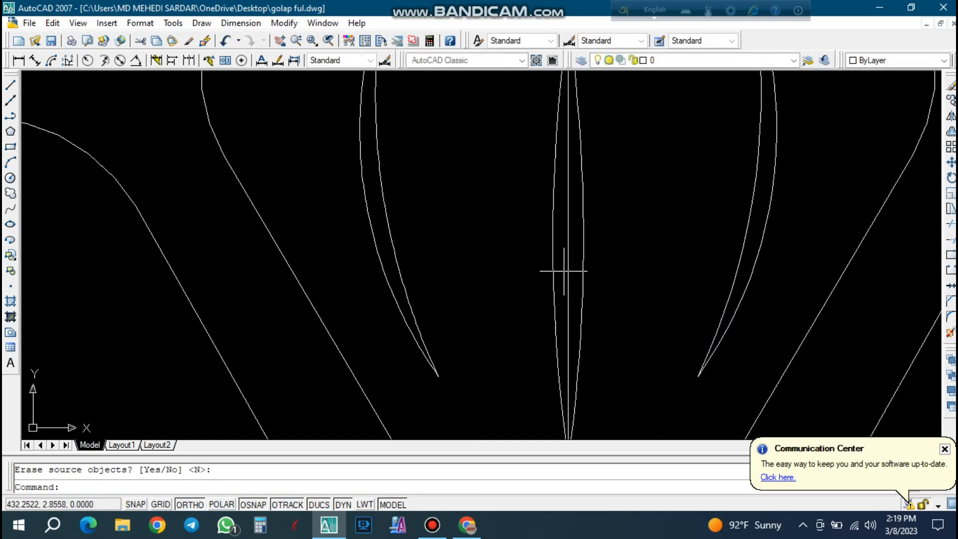
pyautogui.press('Escape')
pyautogui.click(563, 158)
pyautogui.press('Delete')
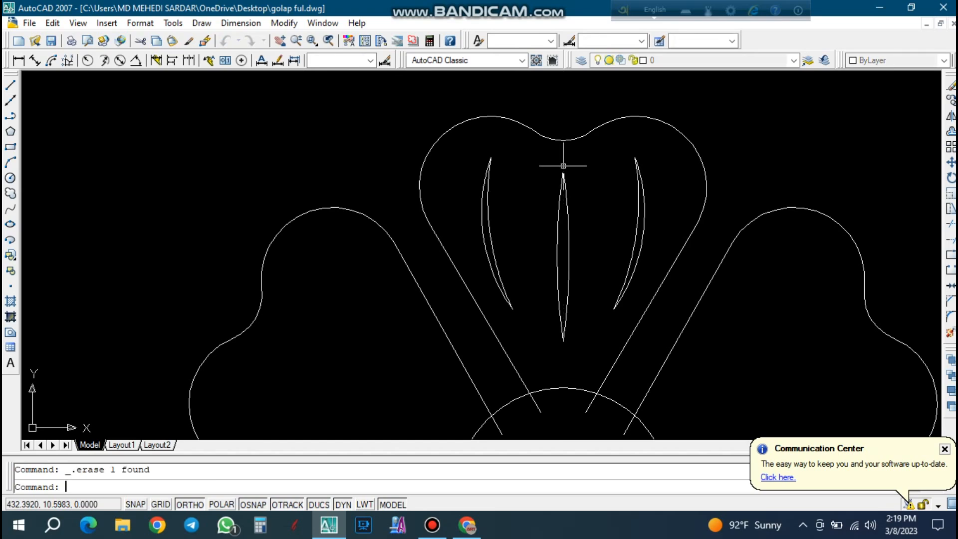
pyautogui.scroll(-4, 563, 161)
pyautogui.scroll(3, 574, 173)
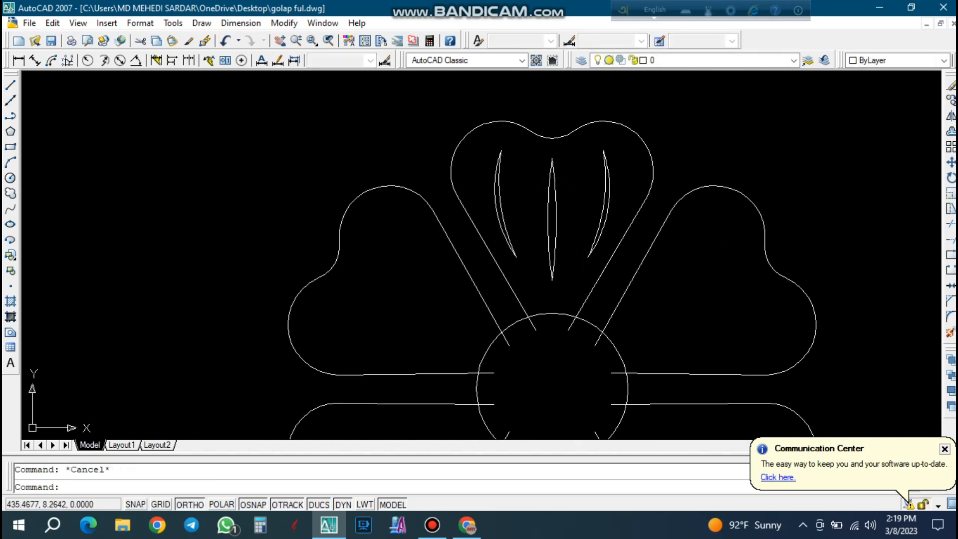
pyautogui.scroll(-2, 579, 175)
pyautogui.scroll(4, 581, 272)
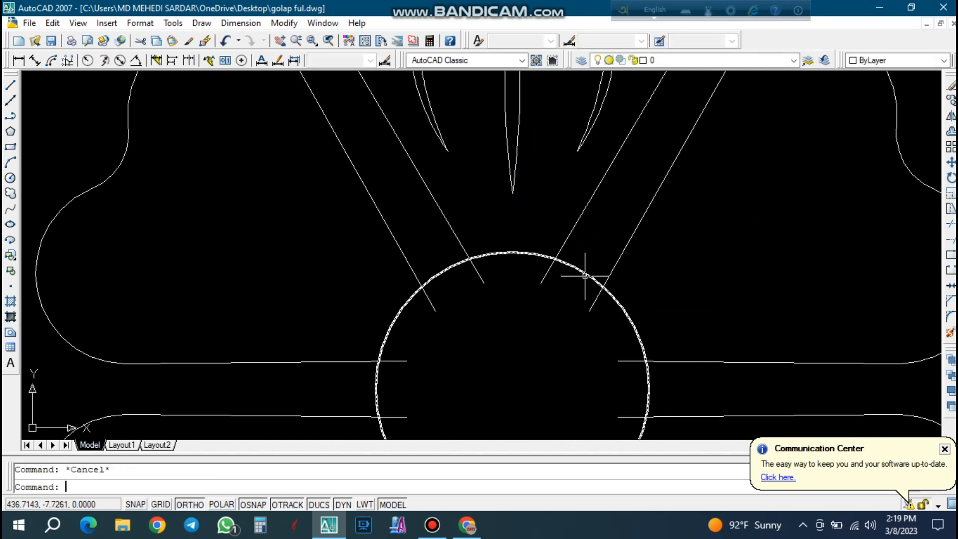
pyautogui.scroll(-2, 480, 243)
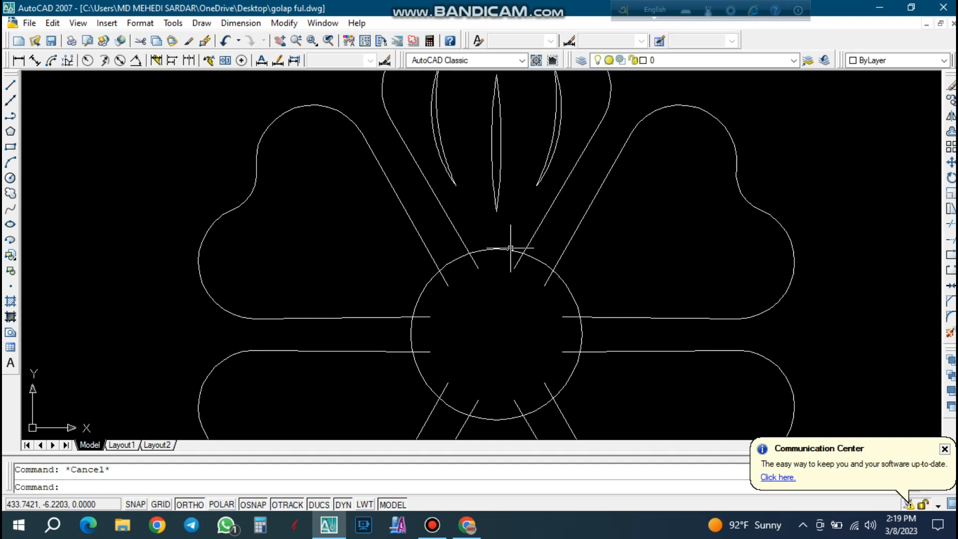
pyautogui.click(535, 217)
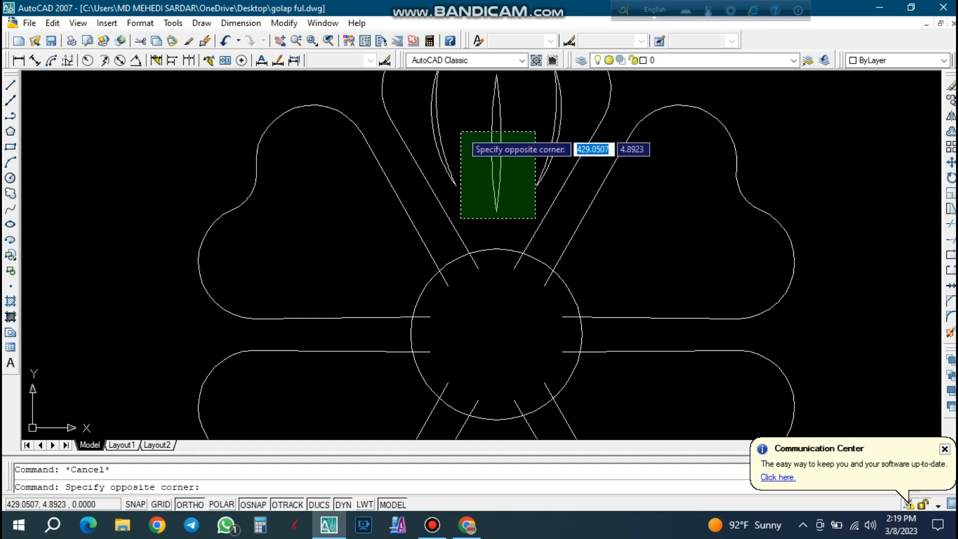
pyautogui.click(454, 141)
pyautogui.press('Escape')
pyautogui.click(547, 167)
pyautogui.click(449, 121)
pyautogui.press('Escape')
pyautogui.write('ar')
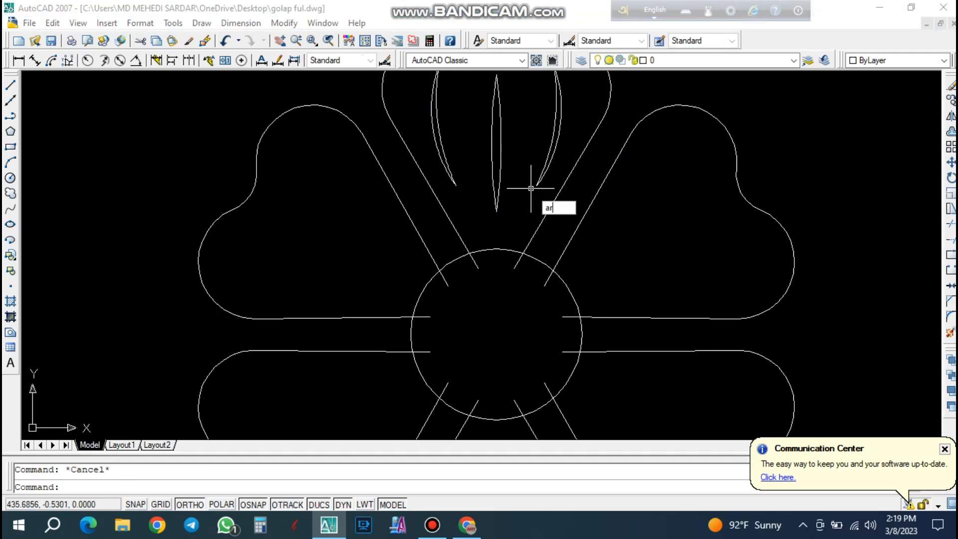
pyautogui.press('Return')
pyautogui.click(561, 155)
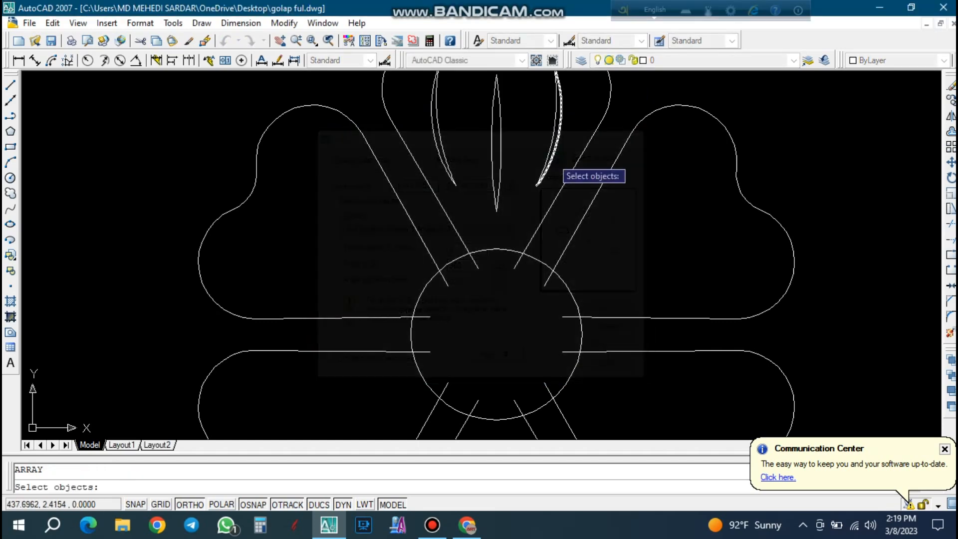
pyautogui.click(574, 132)
pyautogui.click(429, 109)
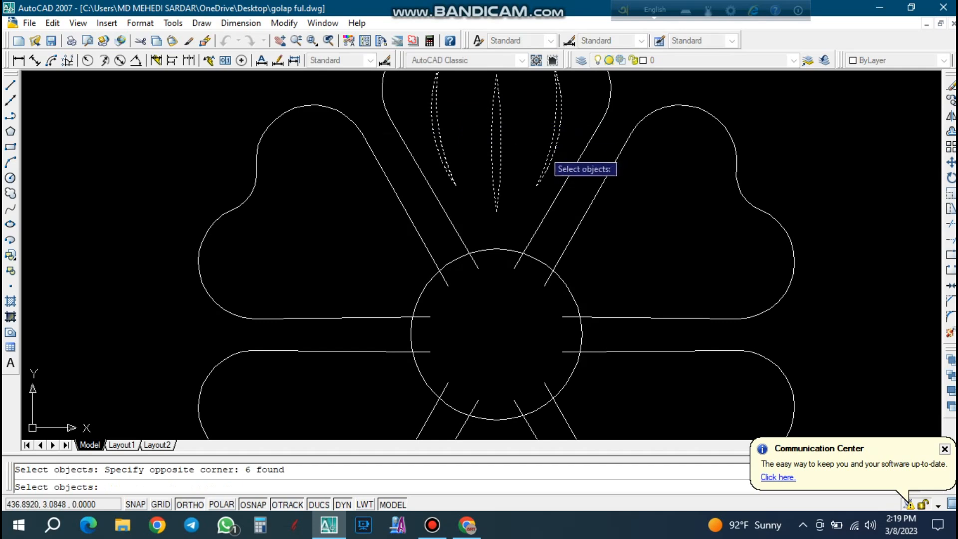
pyautogui.press('Escape')
# Narrow the slender leaf shape in the top petal by stretching the midpoints of its two arcs slightly inward.
pyautogui.scroll(2, 502, 145)
pyautogui.click(500, 142)
pyautogui.scroll(2, 500, 141)
pyautogui.click(500, 140)
pyautogui.click(490, 140)
pyautogui.scroll(3, 493, 137)
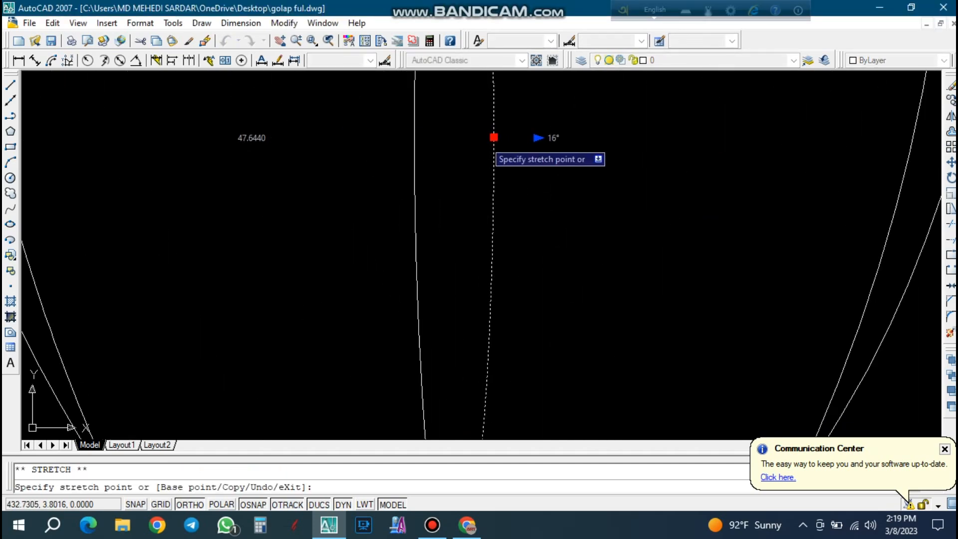
pyautogui.click(480, 136)
pyautogui.click(388, 133)
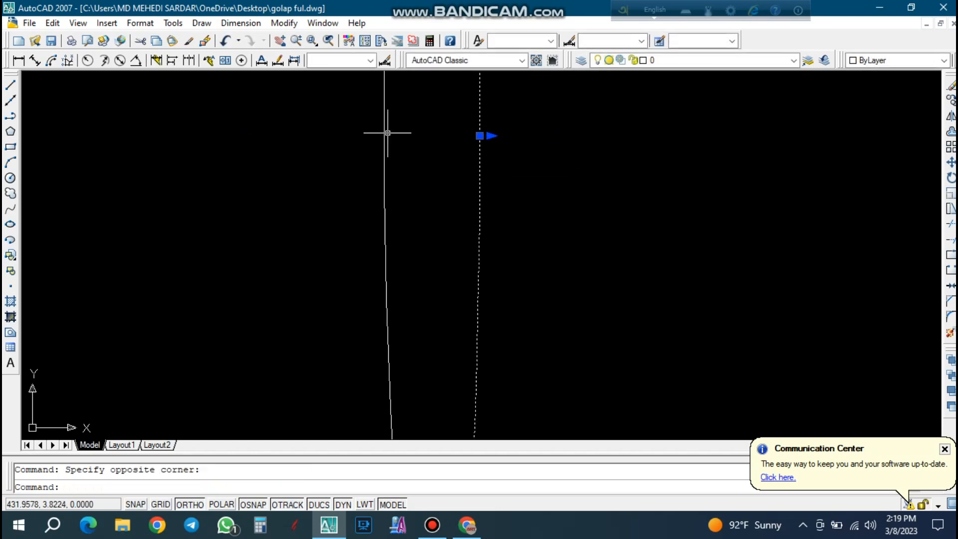
pyautogui.click(384, 135)
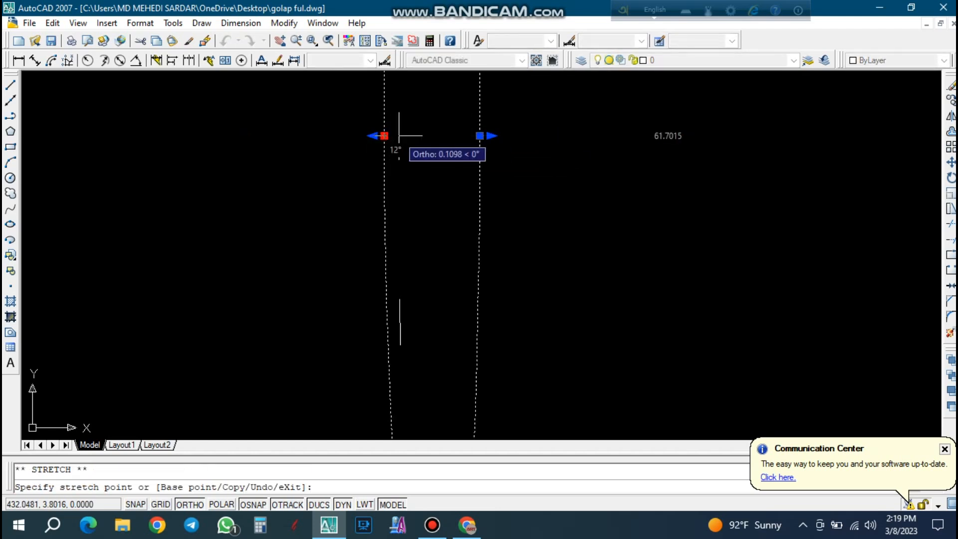
pyautogui.scroll(-5, 504, 220)
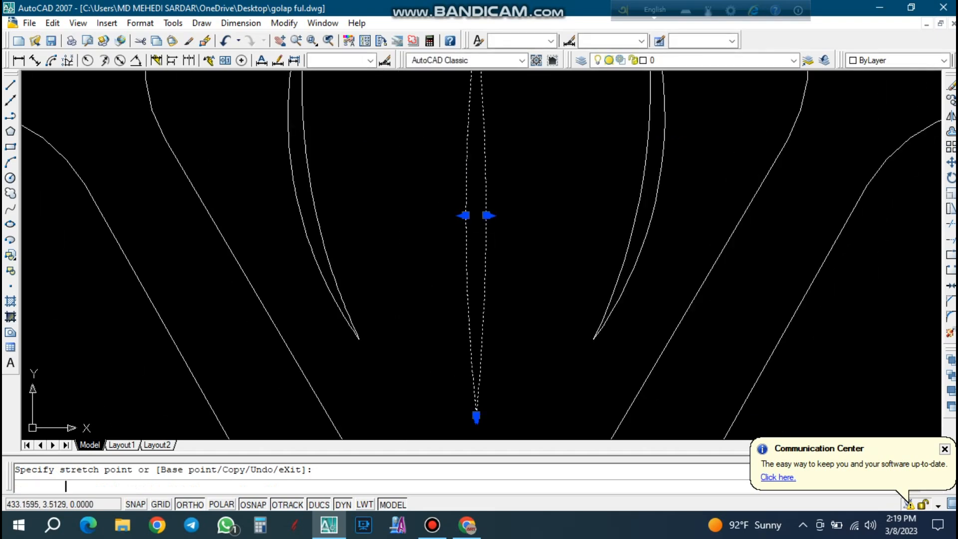
pyautogui.press('Escape')
# Set up a polar array of the top petal's six inner arcs, picking the center of the flower's central circle as the array center.
pyautogui.write('a')
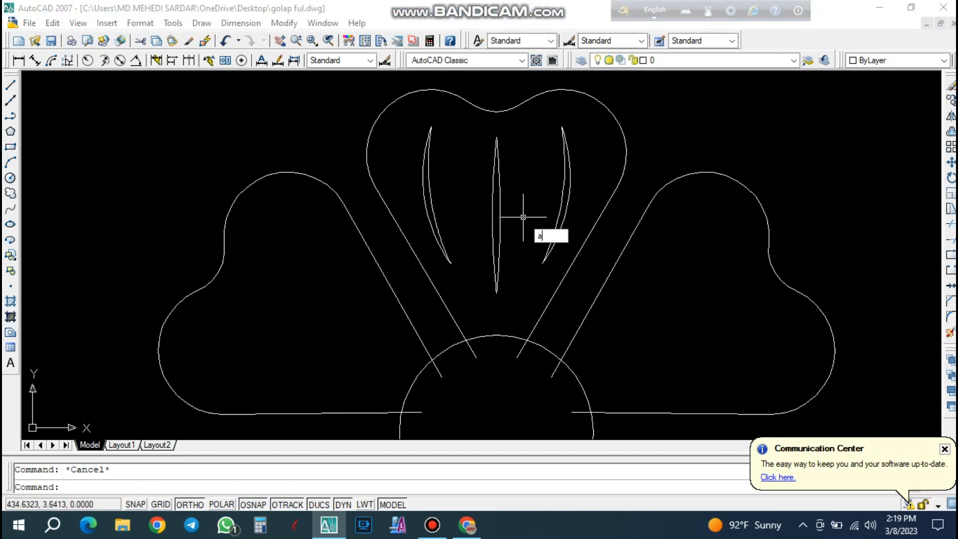
pyautogui.write('r')
pyautogui.press('Return')
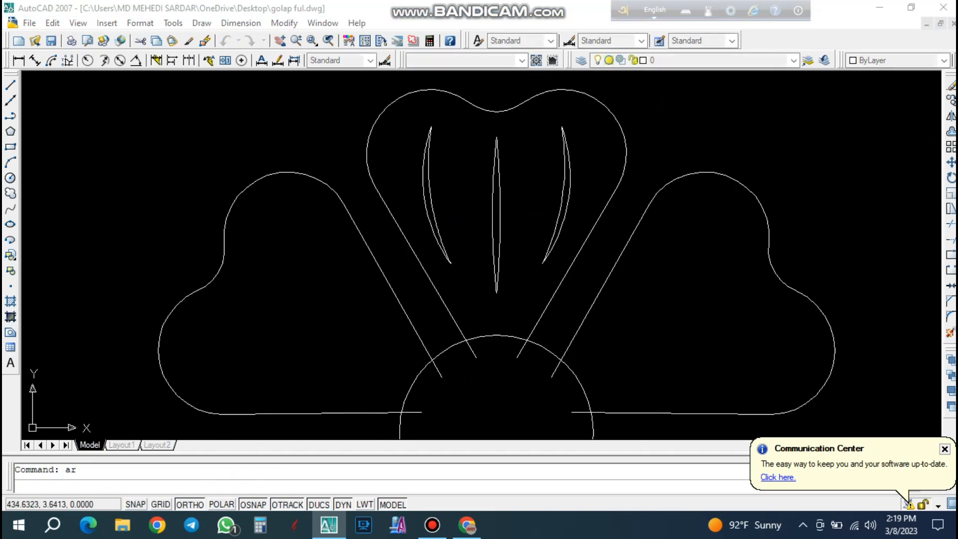
pyautogui.click(562, 155)
pyautogui.click(589, 141)
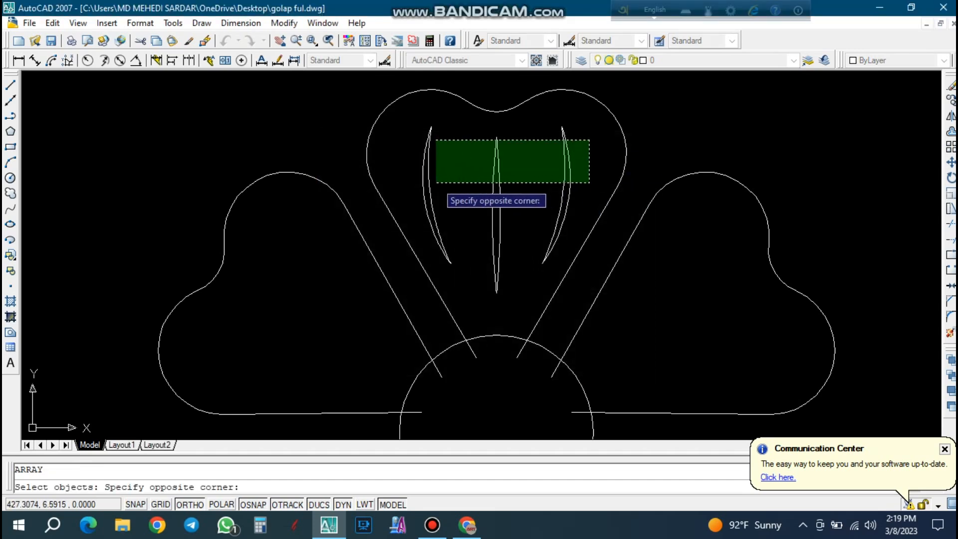
pyautogui.click(416, 189)
pyautogui.press('Return')
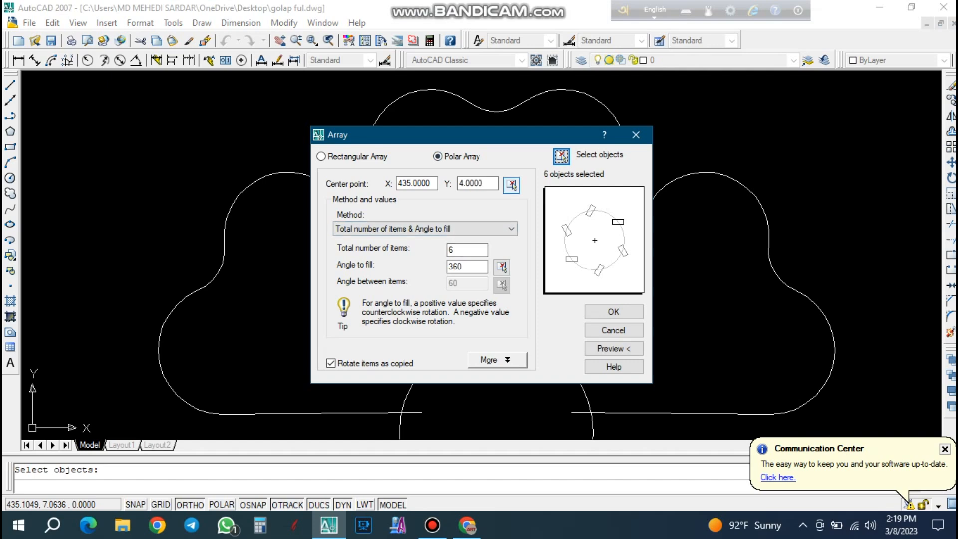
pyautogui.click(511, 185)
pyautogui.scroll(-3, 477, 278)
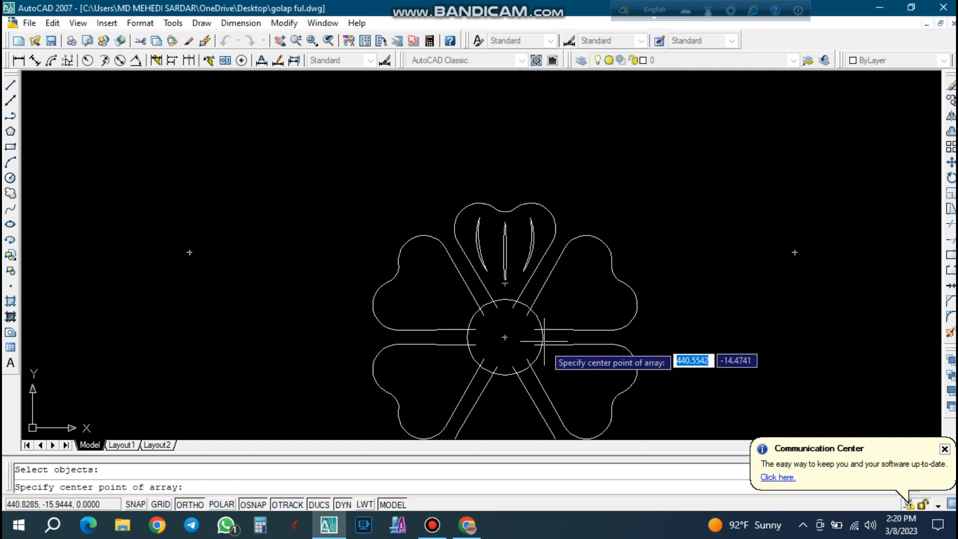
pyautogui.click(504, 337)
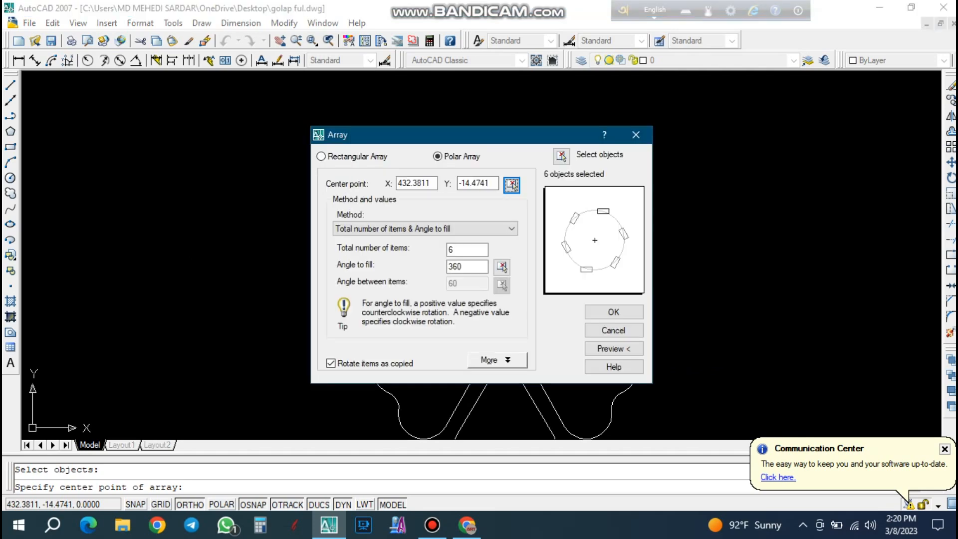
# Reselect the top petal's six inner arcs and apply the polar array with 6 items over 360 degrees, rotating items as copied.
pyautogui.click(562, 157)
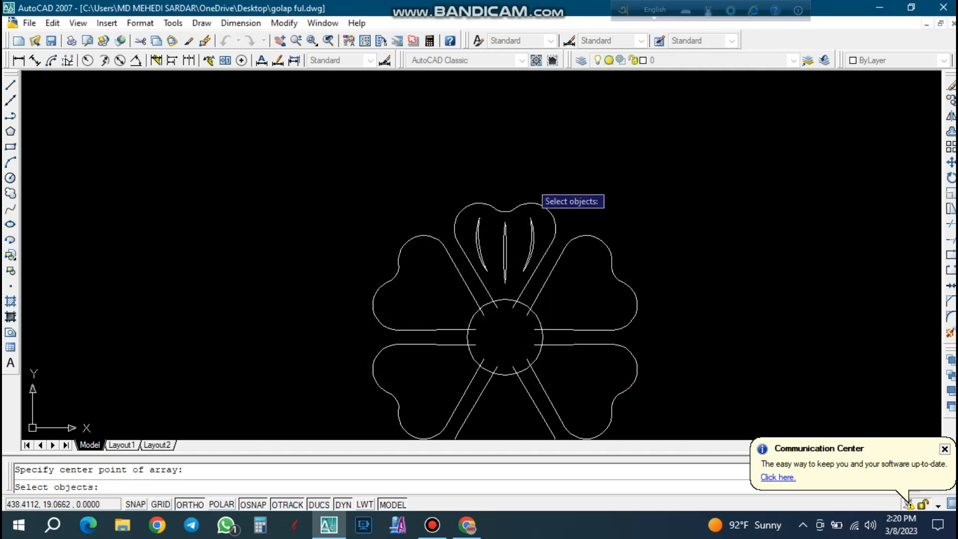
pyautogui.scroll(3, 550, 223)
pyautogui.click(550, 220)
pyautogui.click(415, 225)
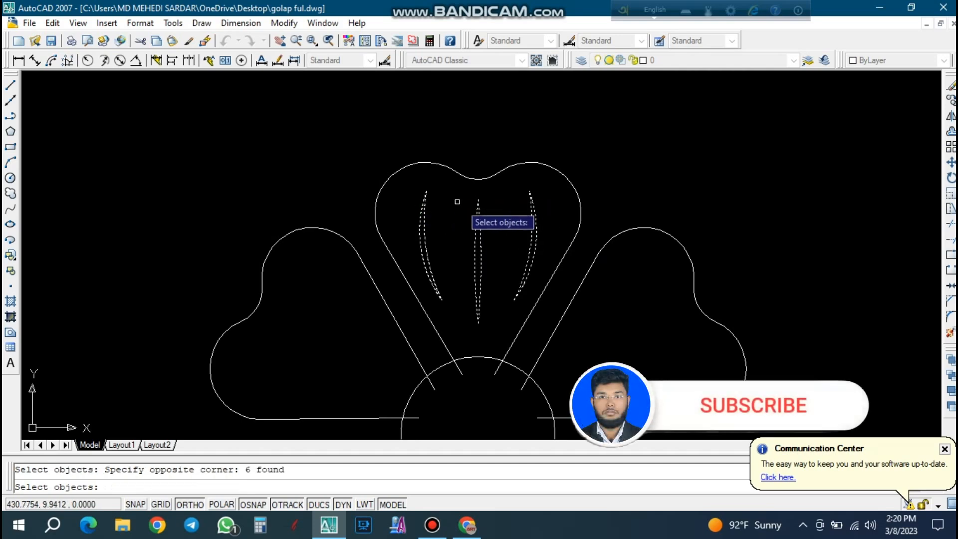
pyautogui.press('Return')
pyautogui.click(613, 312)
# Save the drawing with the detailed six-petal flower.
pyautogui.scroll(-4, 519, 210)
pyautogui.scroll(2, 506, 269)
pyautogui.press('Escape')
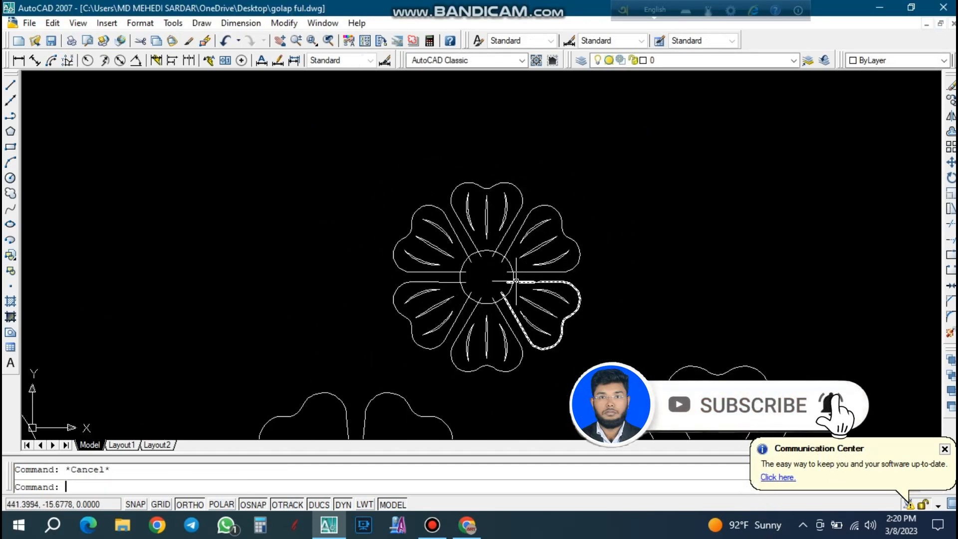
pyautogui.hotkey('ctrl', 's')
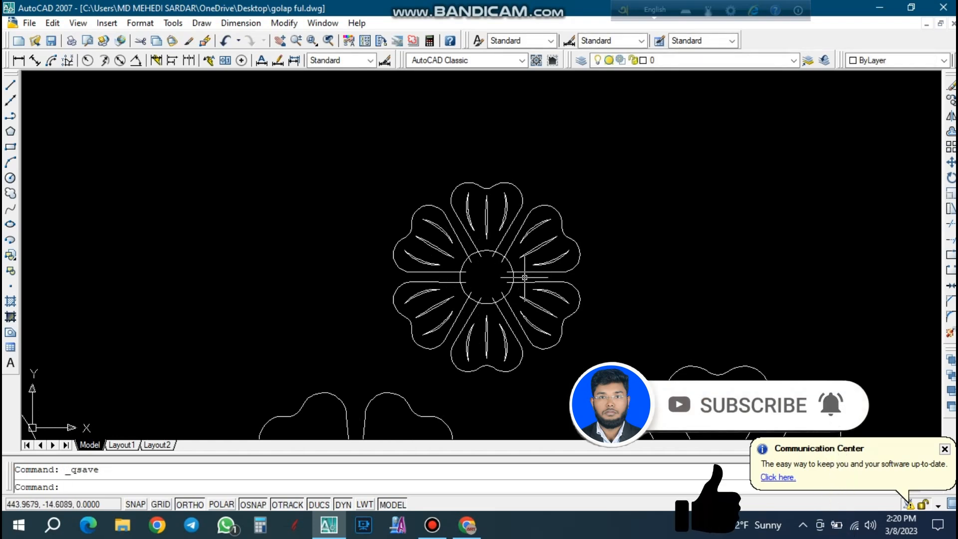
pyautogui.scroll(-2, 473, 243)
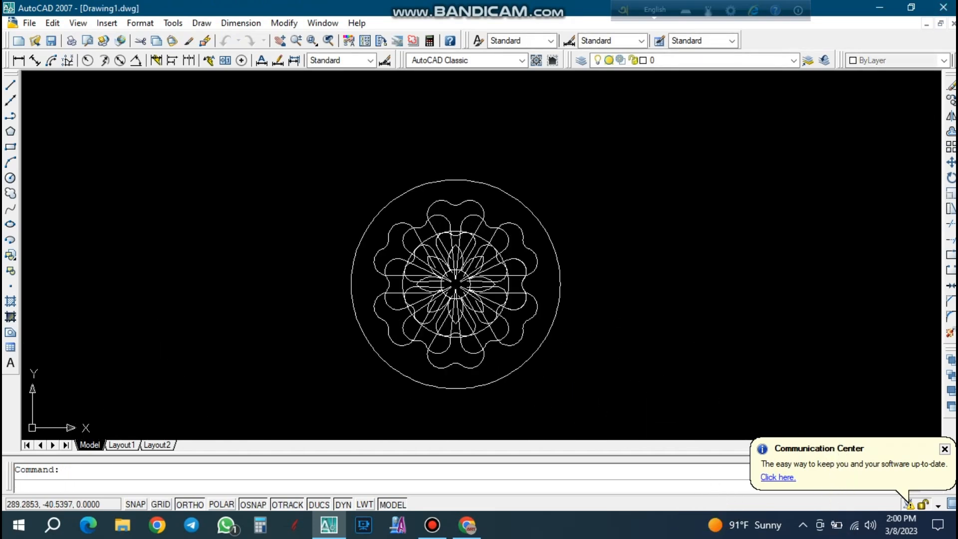
# Save the new blank drawing to the Desktop under the file name golap ful.
pyautogui.hotkey('ctrl', 's')
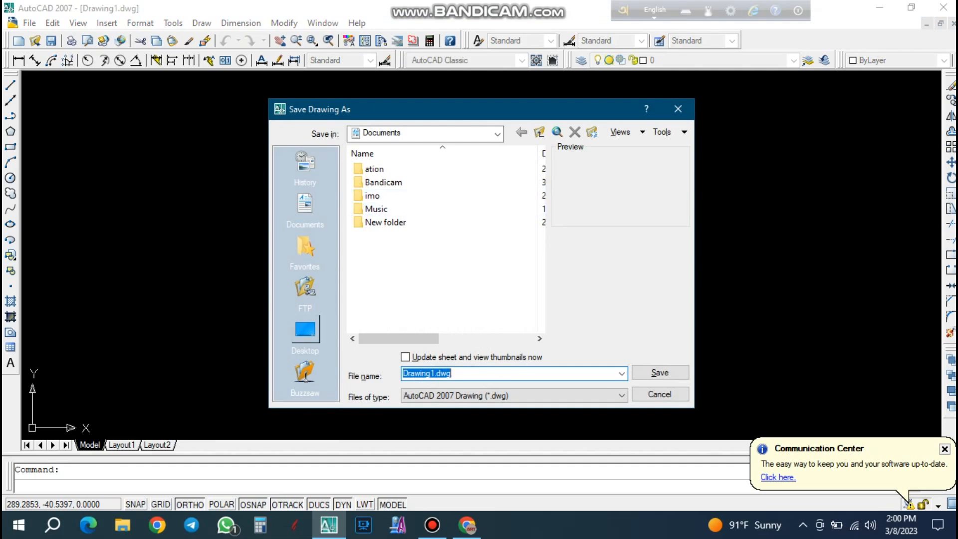
pyautogui.click(305, 330)
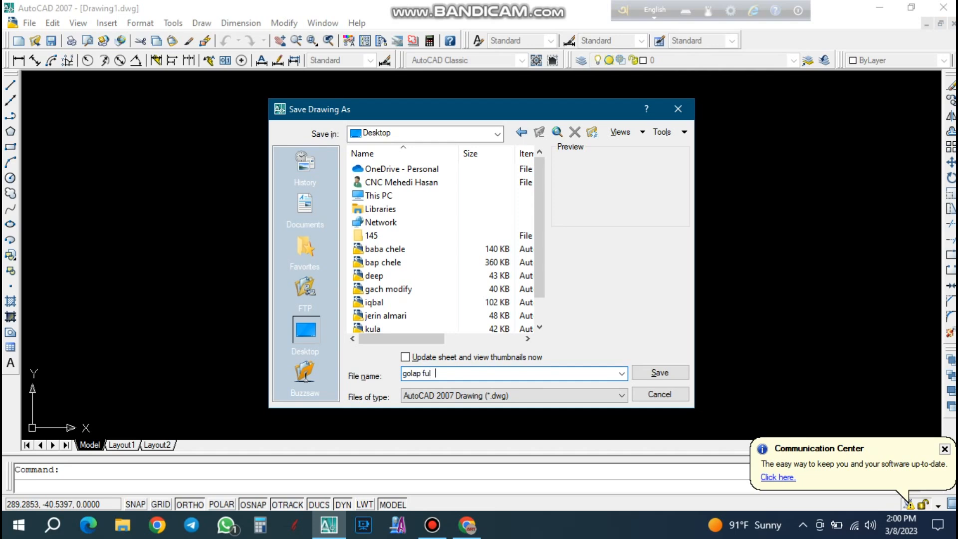
pyautogui.write('golap ful')
pyautogui.press('Return')
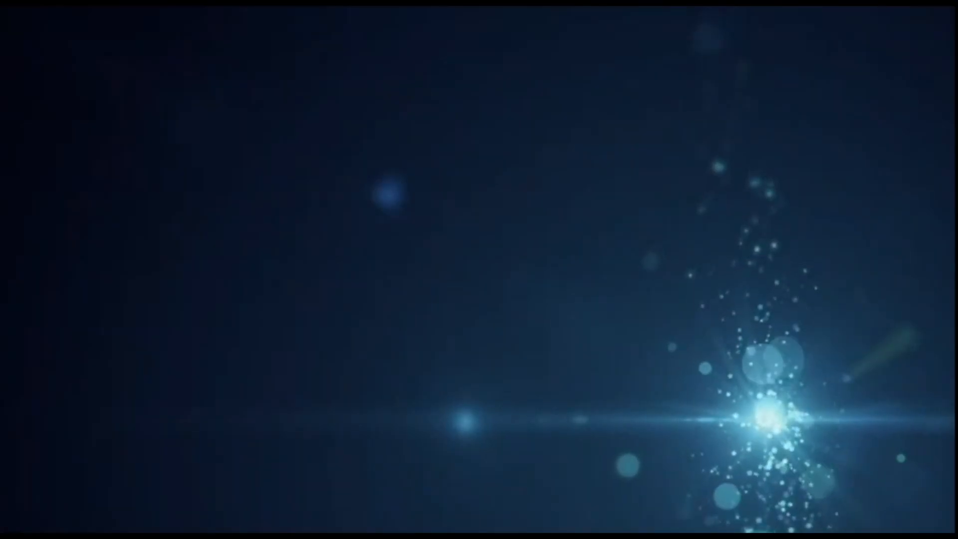